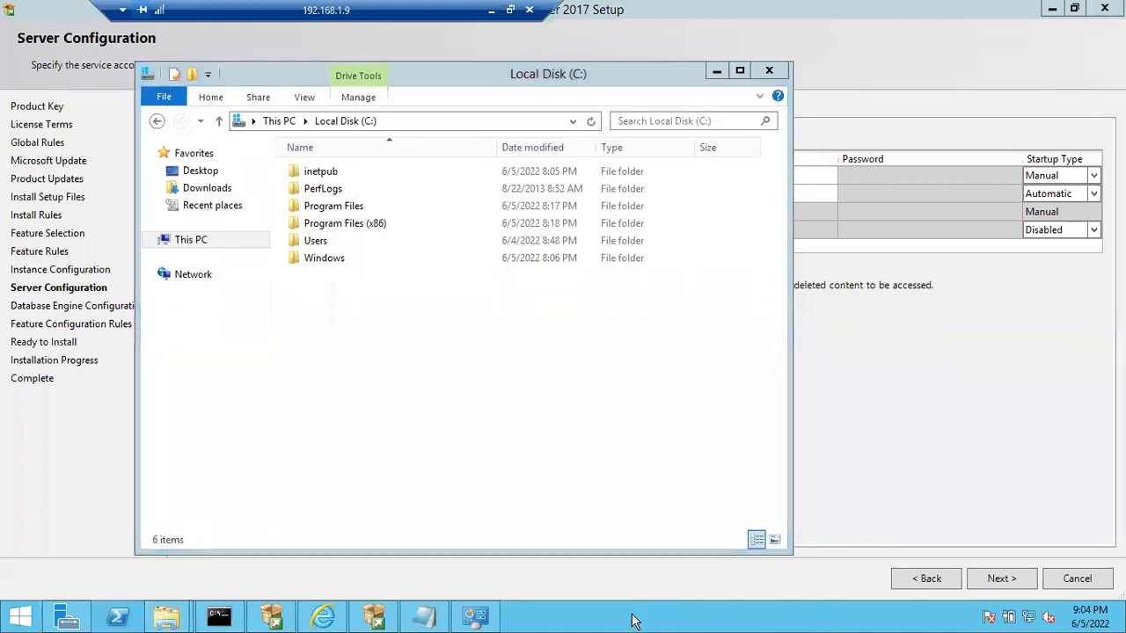
- Open the Windows Services console by running services.msc
key(super+r)
text(service)
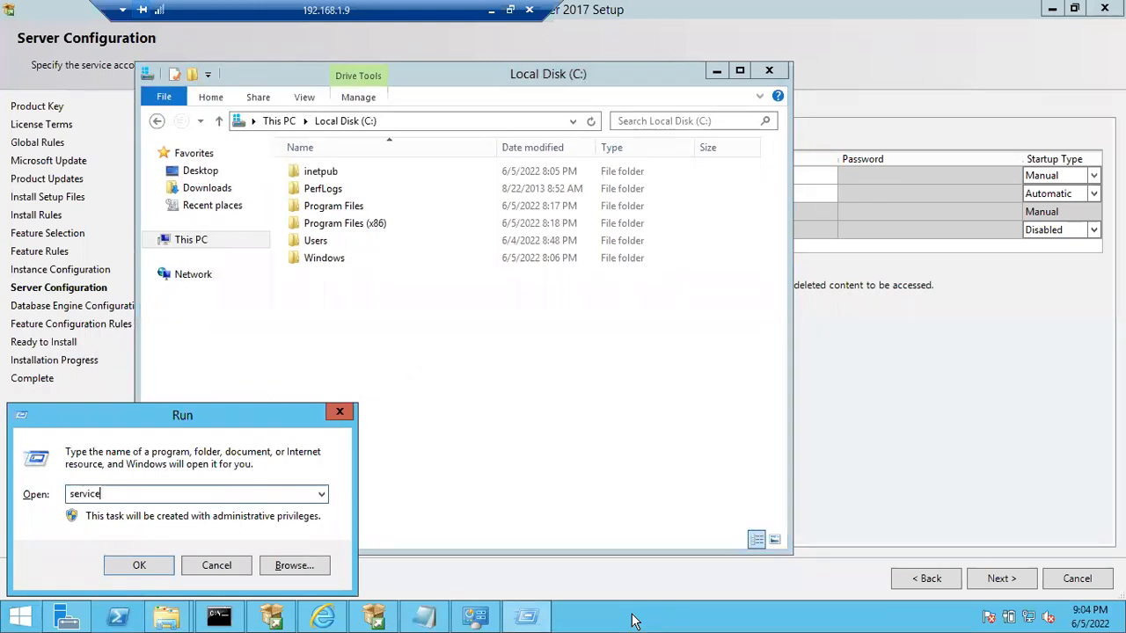
text(s.msc)
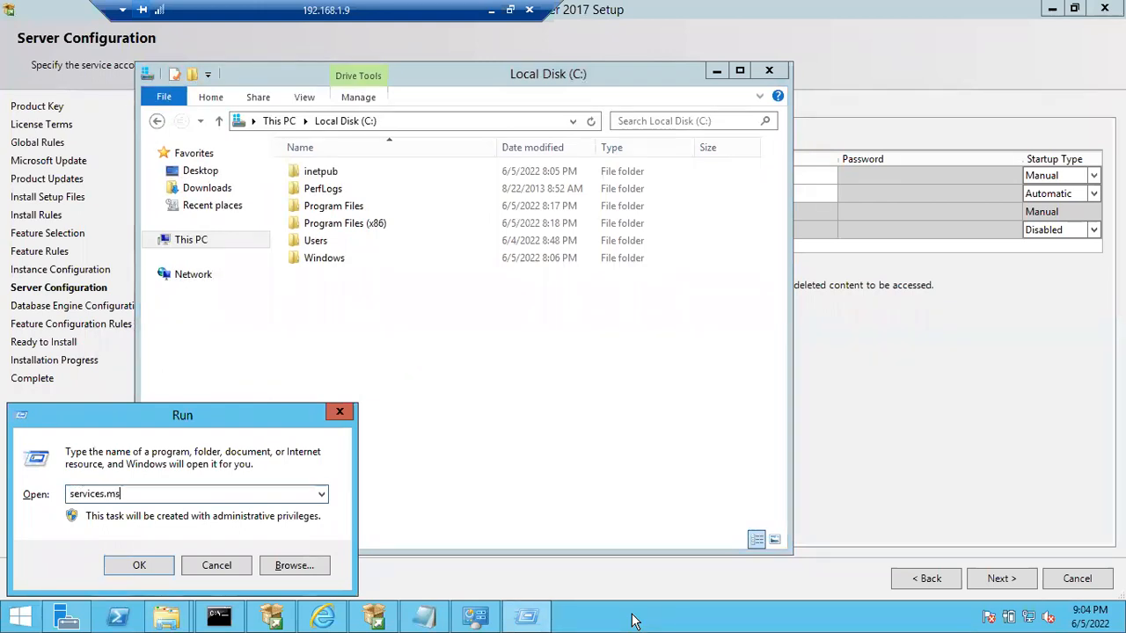
key(Return)
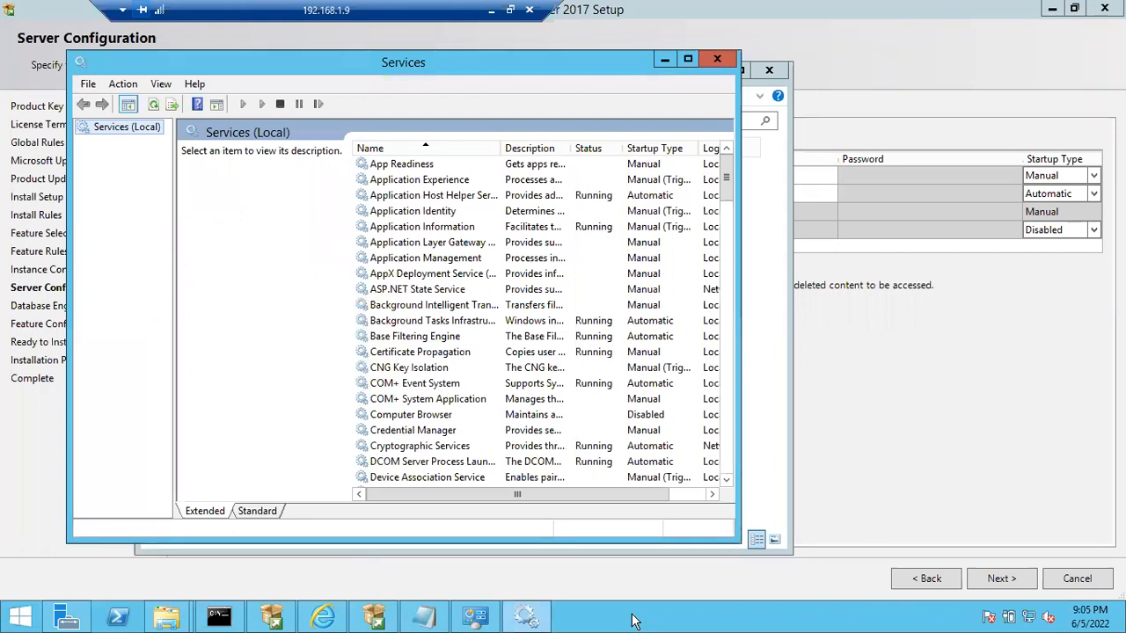
- Maximize the Services window and sort the services by a widened Log On As column
double_click(363, 71)
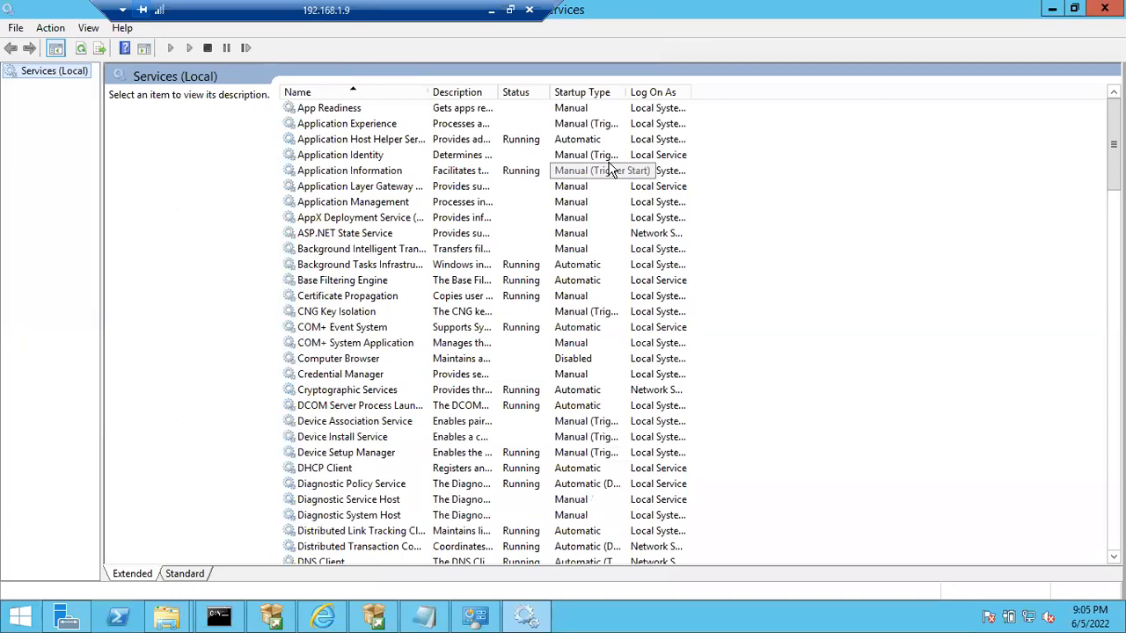
drag(692, 91, 798, 89)
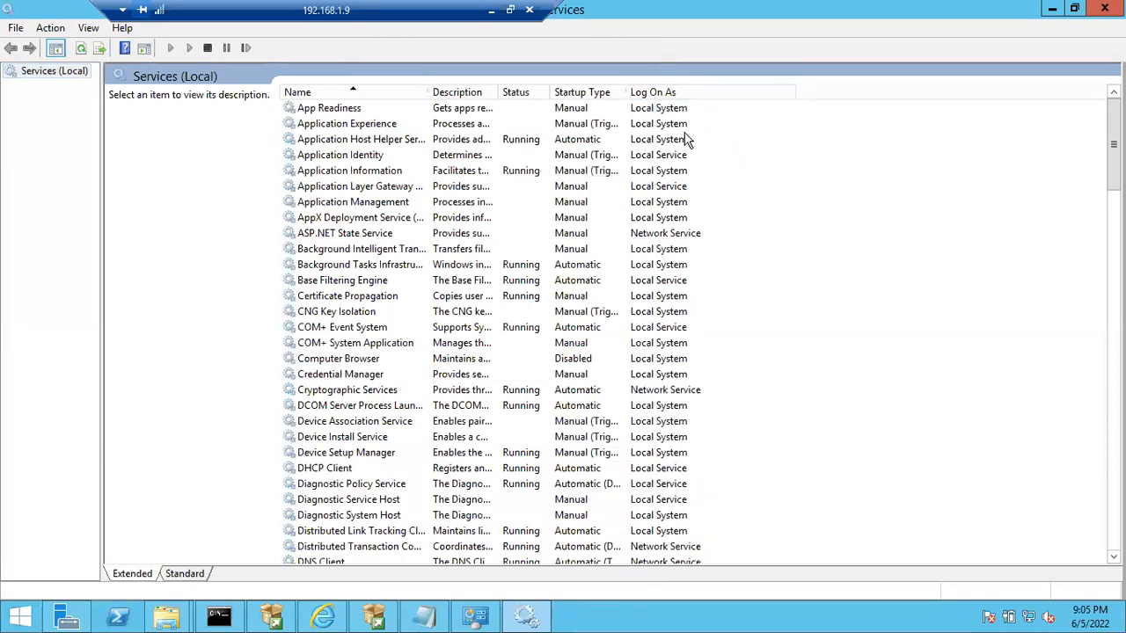
click(661, 91)
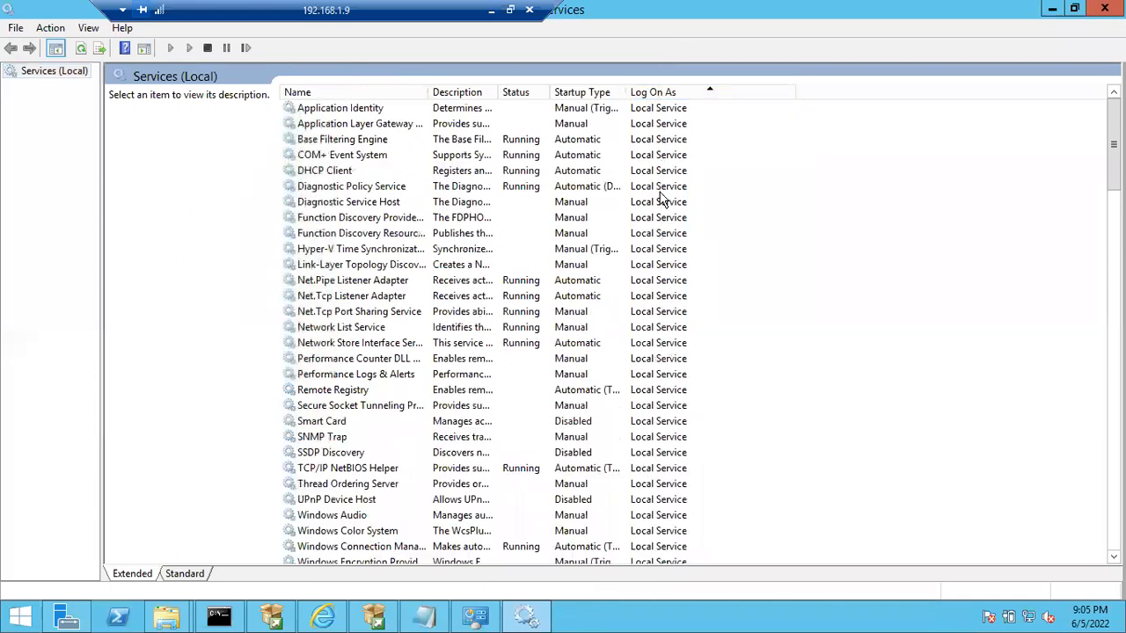
- Look through the whole sorted service list to see which services run under Local Service, Local System and Network Service
scroll(672, 299, down, 2)
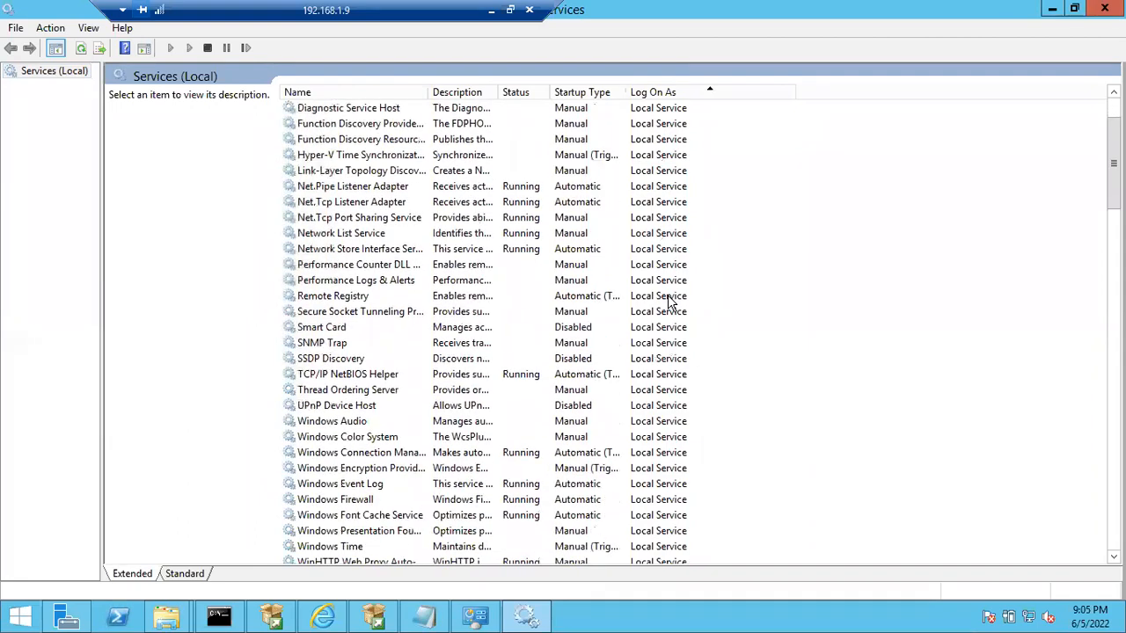
scroll(669, 301, down, 14)
click(660, 345)
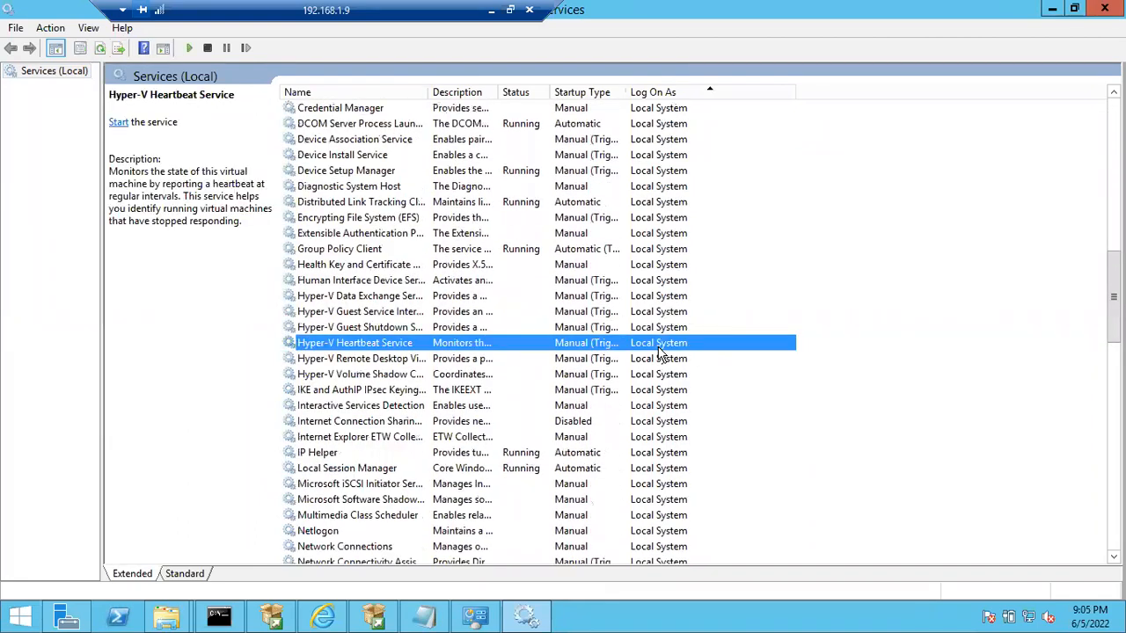
scroll(660, 352, down, 20)
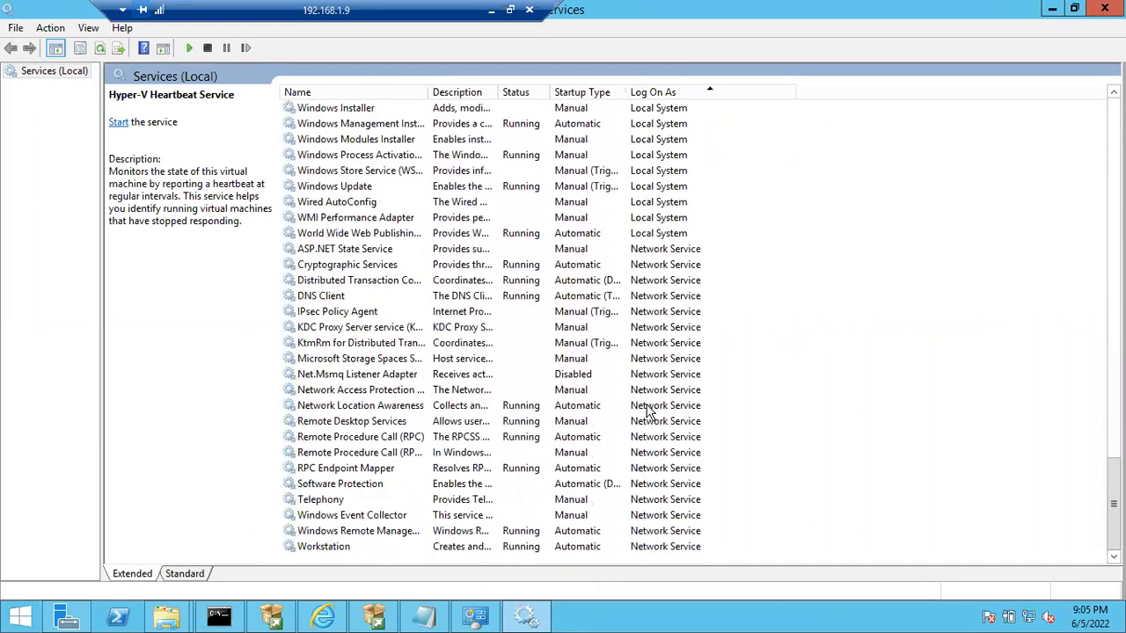
click(648, 390)
scroll(648, 396, up, 20)
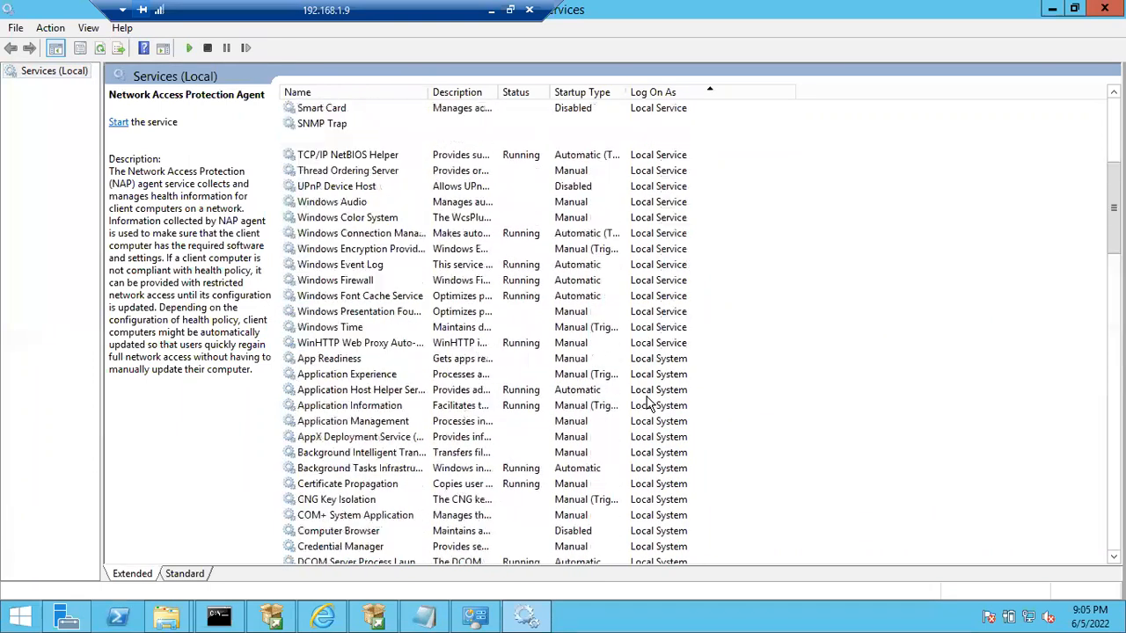
scroll(648, 402, up, 7)
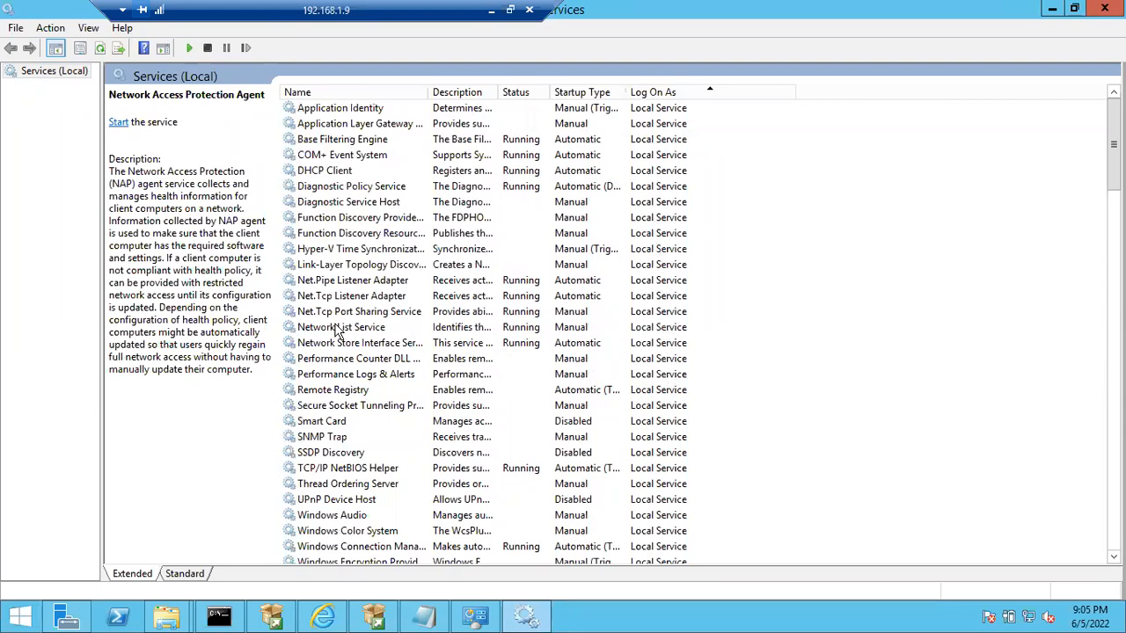
scroll(339, 328, down, 15)
scroll(339, 329, down, 15)
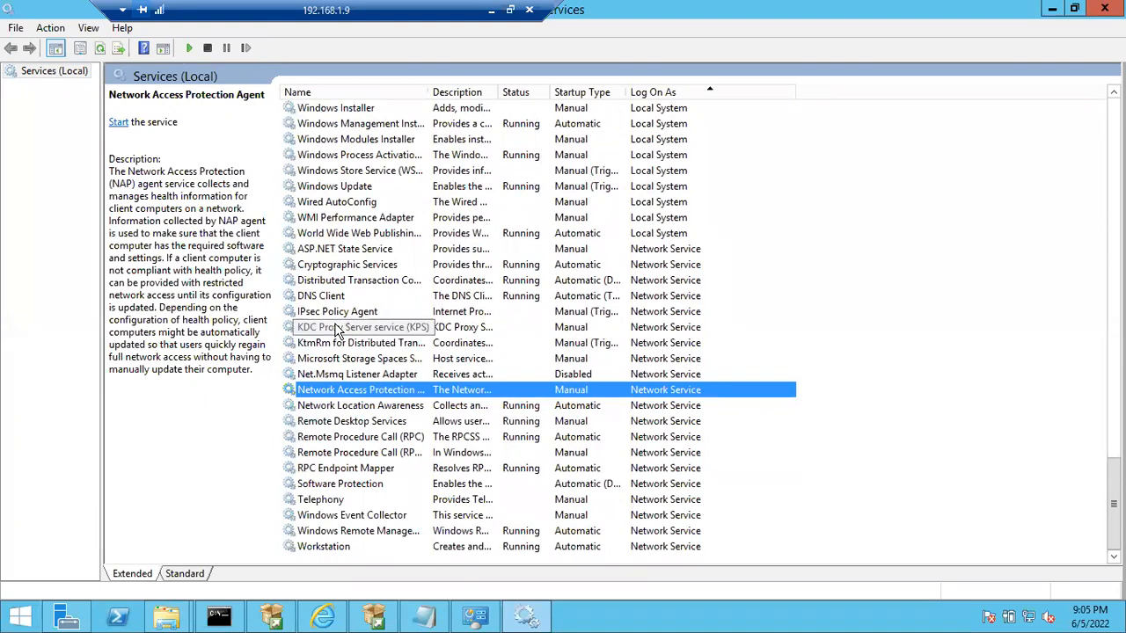
scroll(339, 329, up, 20)
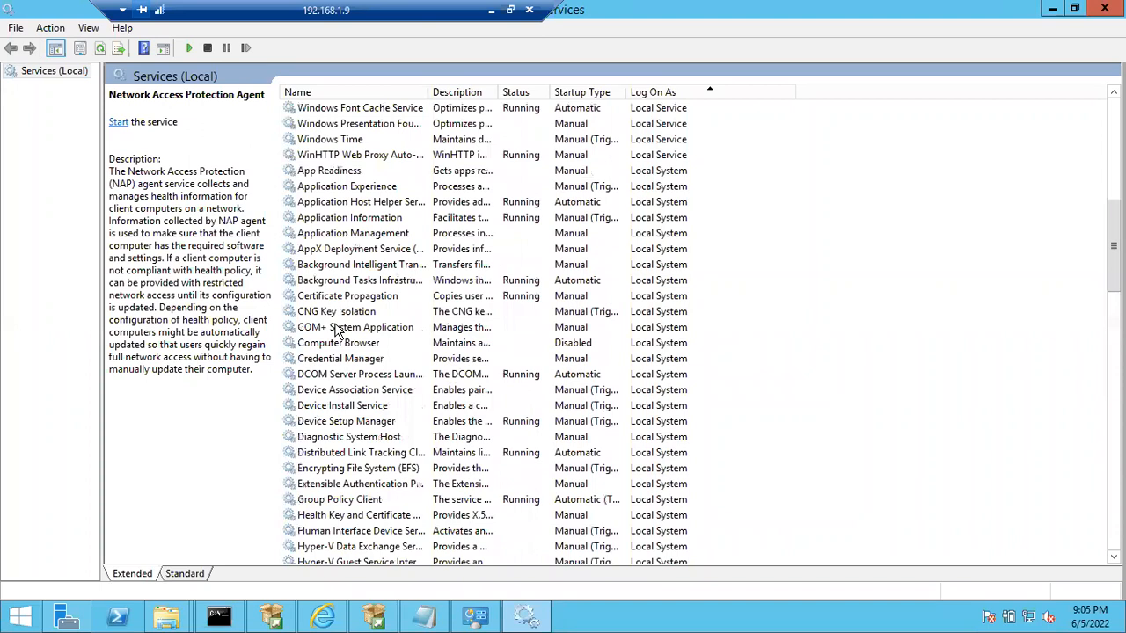
scroll(339, 329, up, 10)
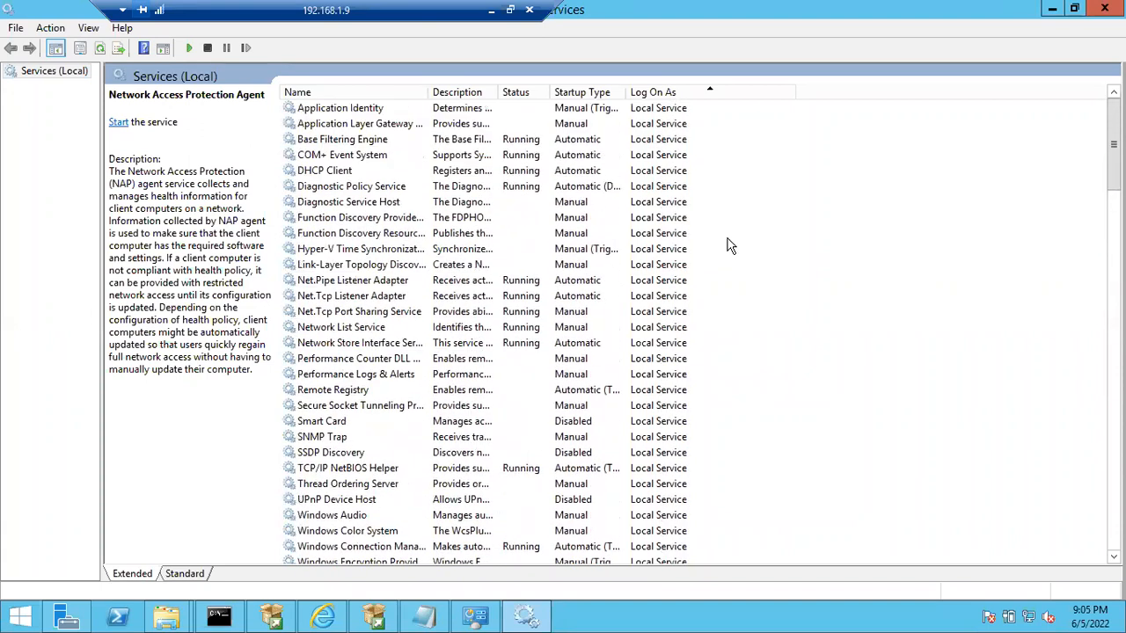
- Compare one service per account type: Function Discovery Resource Publication, Extensible Authentication Protocol and Remote Desktop Services
click(669, 235)
scroll(669, 242, down, 13)
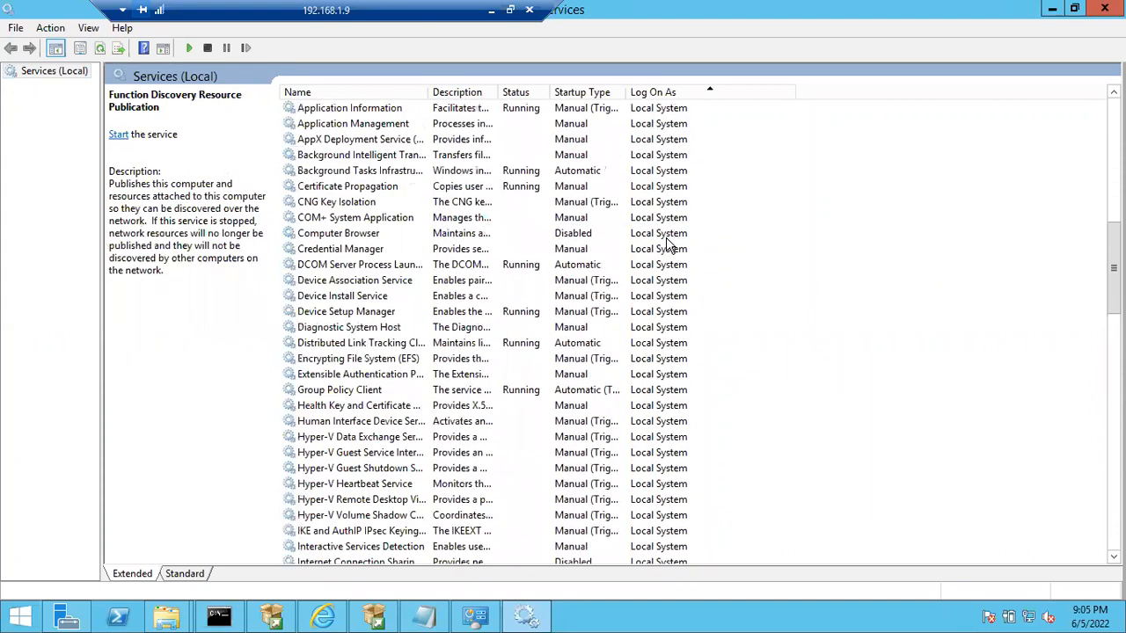
click(671, 330)
scroll(673, 339, down, 20)
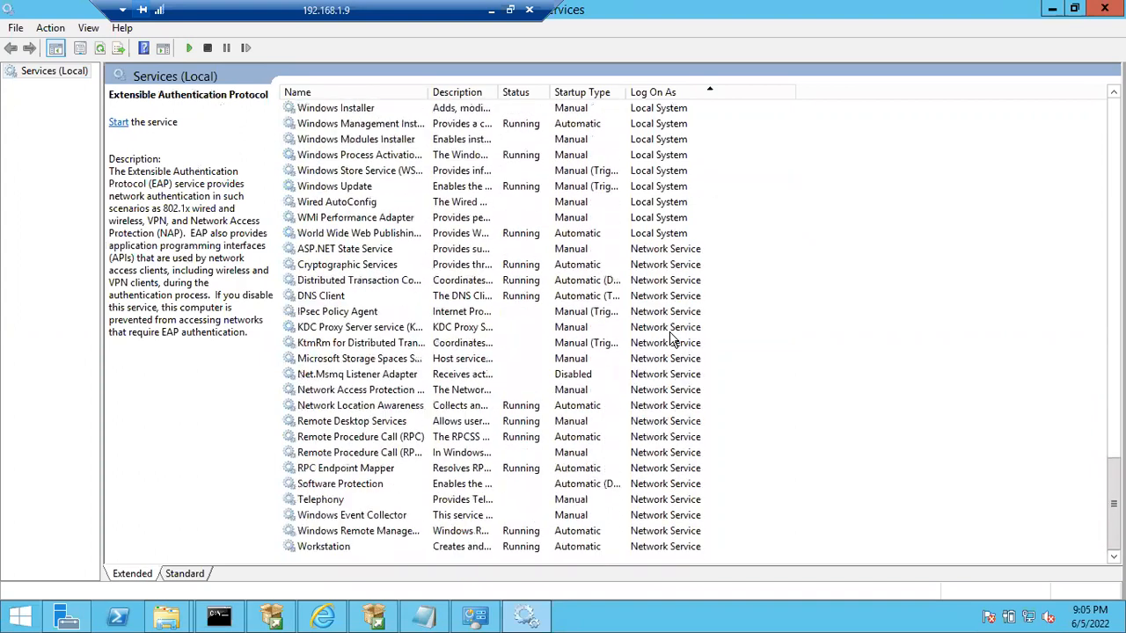
click(671, 423)
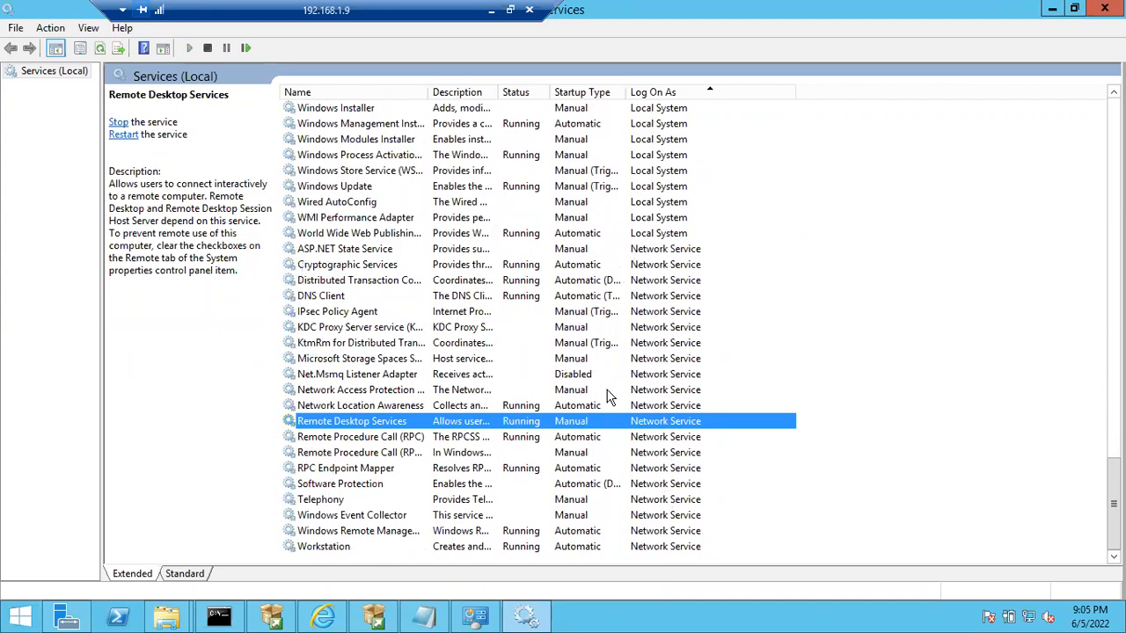
- Review the Windows Error Reporting Service under Local System and the COM+ Event System under Local Service
scroll(609, 395, up, 3)
click(658, 233)
scroll(656, 235, up, 11)
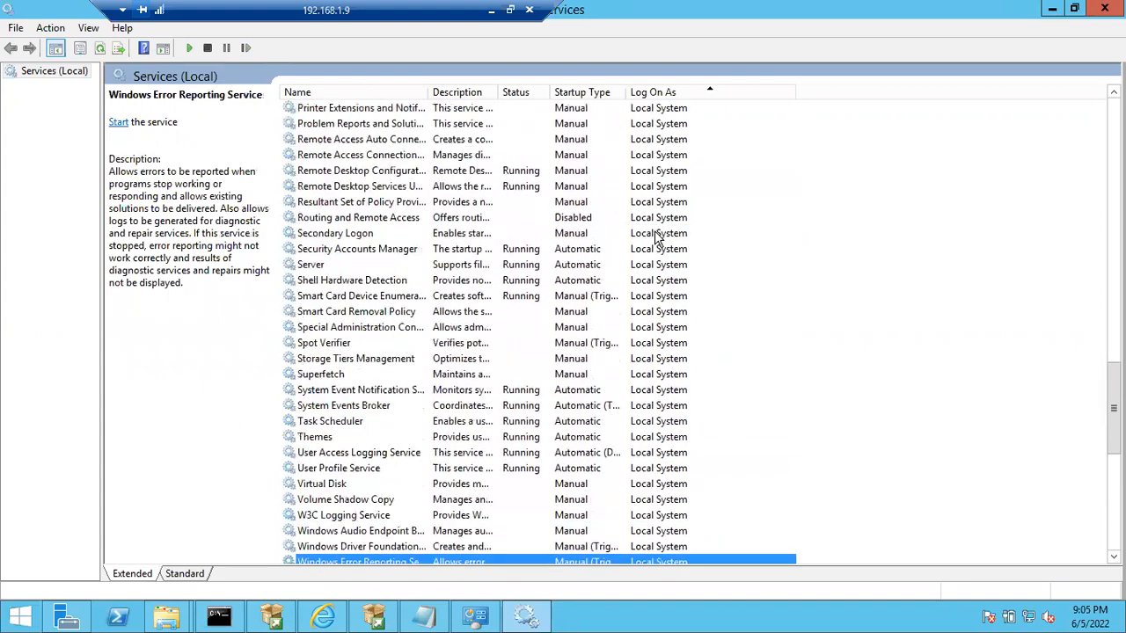
scroll(656, 235, up, 6)
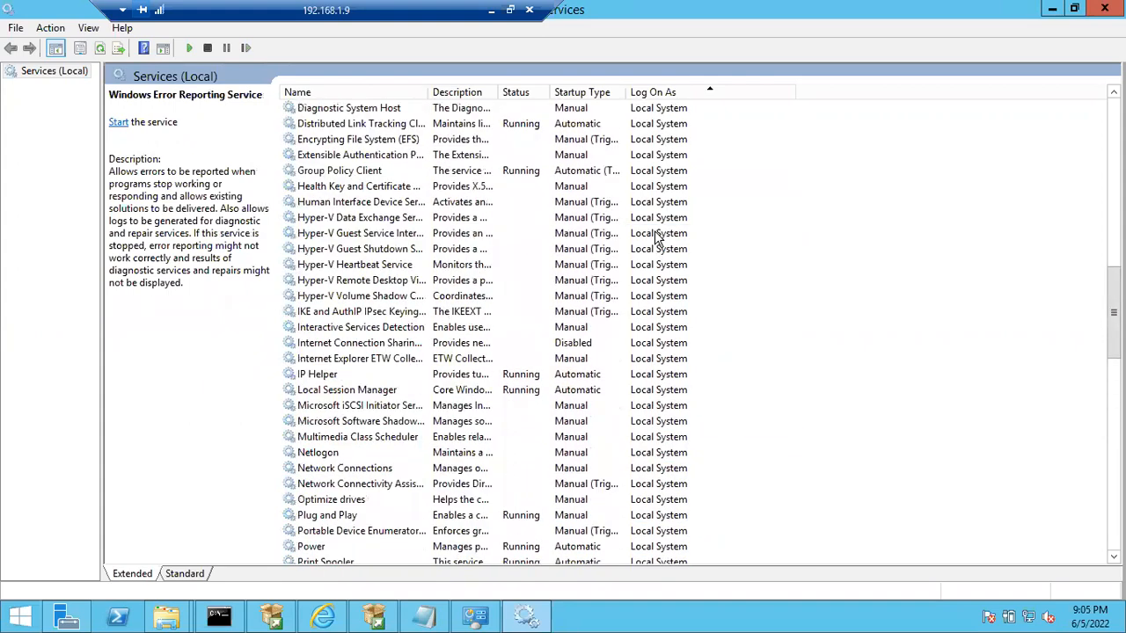
scroll(654, 233, up, 20)
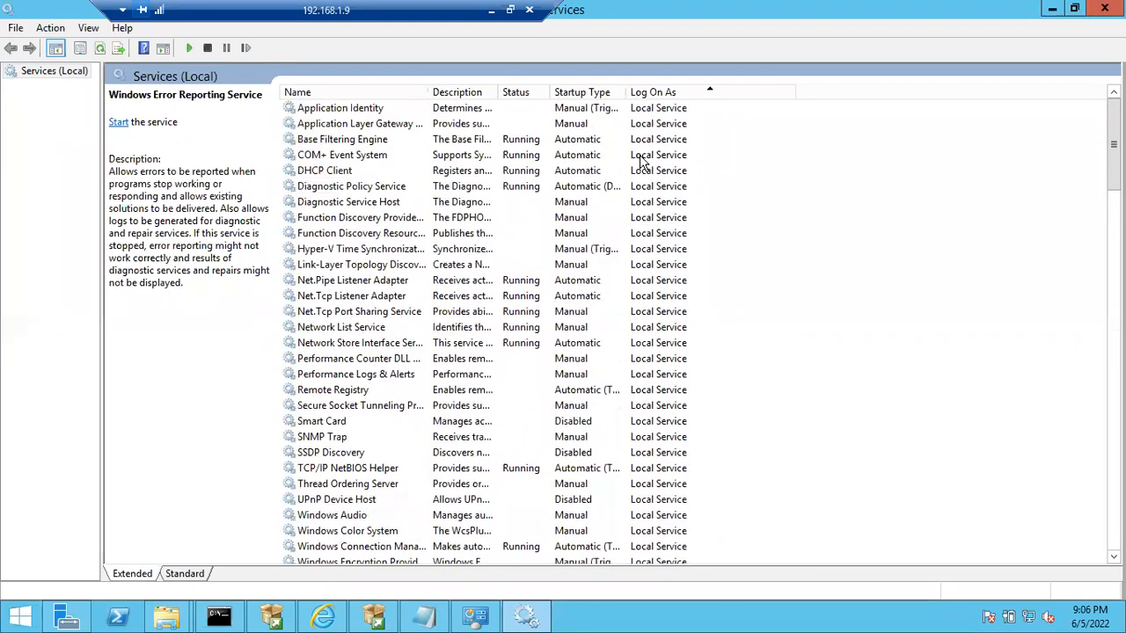
click(640, 156)
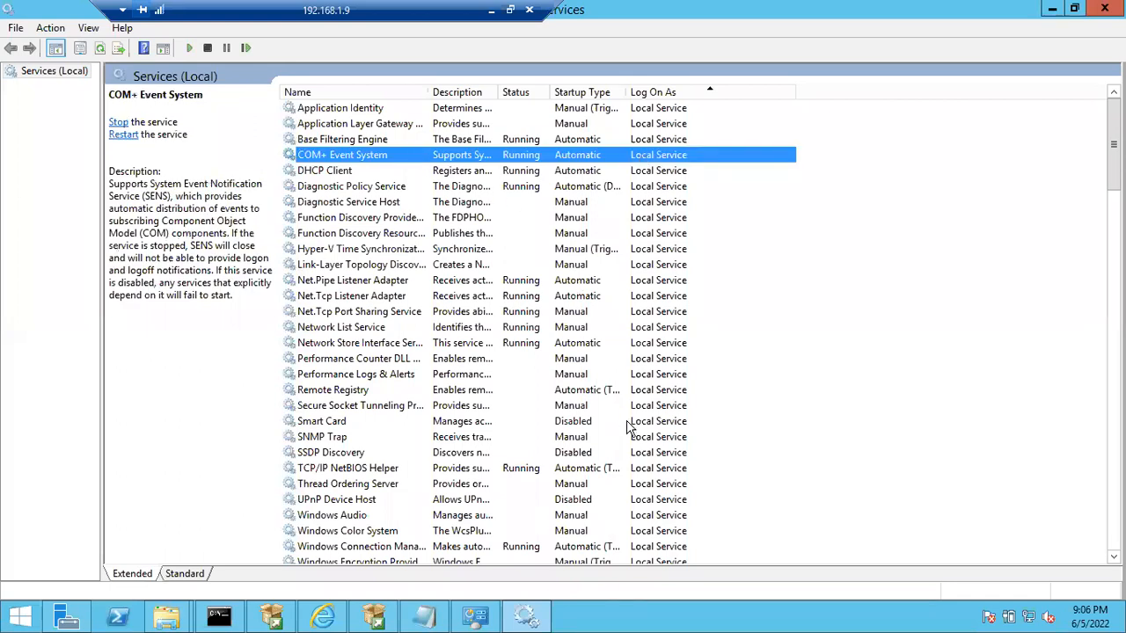
scroll(628, 427, down, 6)
scroll(628, 427, down, 3)
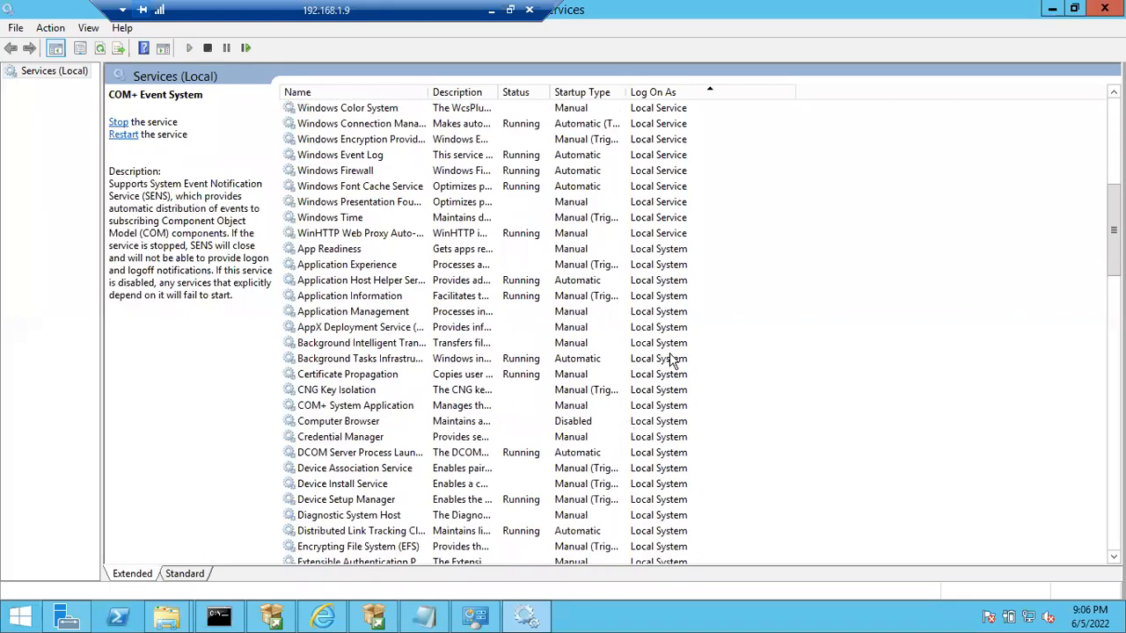
scroll(664, 362, up, 5)
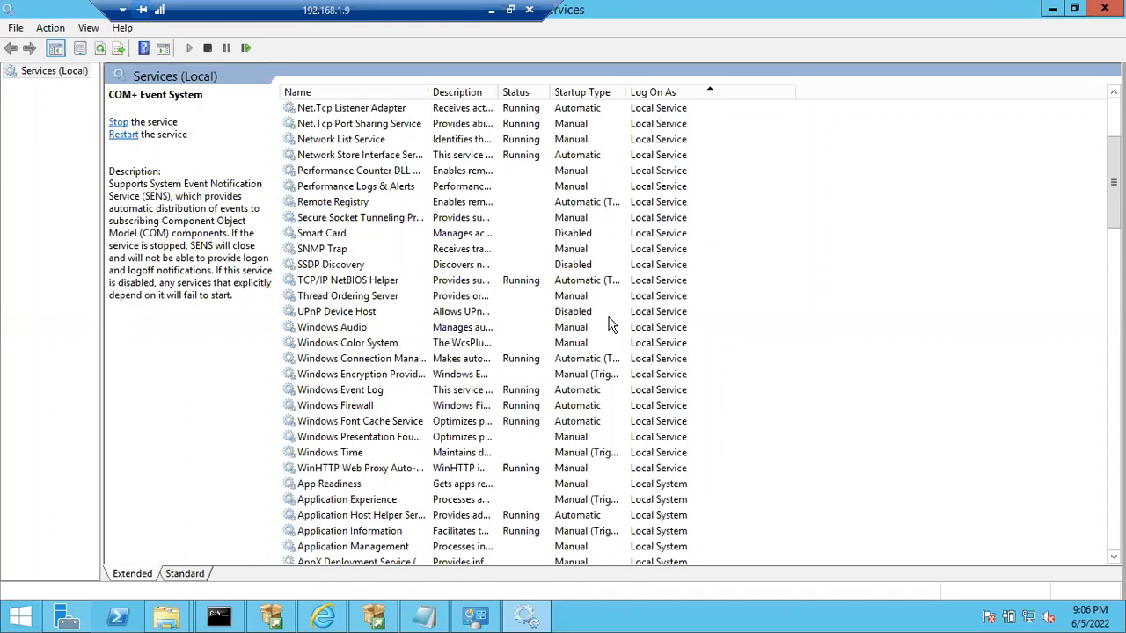
- Check the logon accounts of Thread Ordering Server, DCOM Server Process Launcher and Software Protection
click(634, 299)
scroll(684, 339, down, 4)
scroll(685, 343, down, 2)
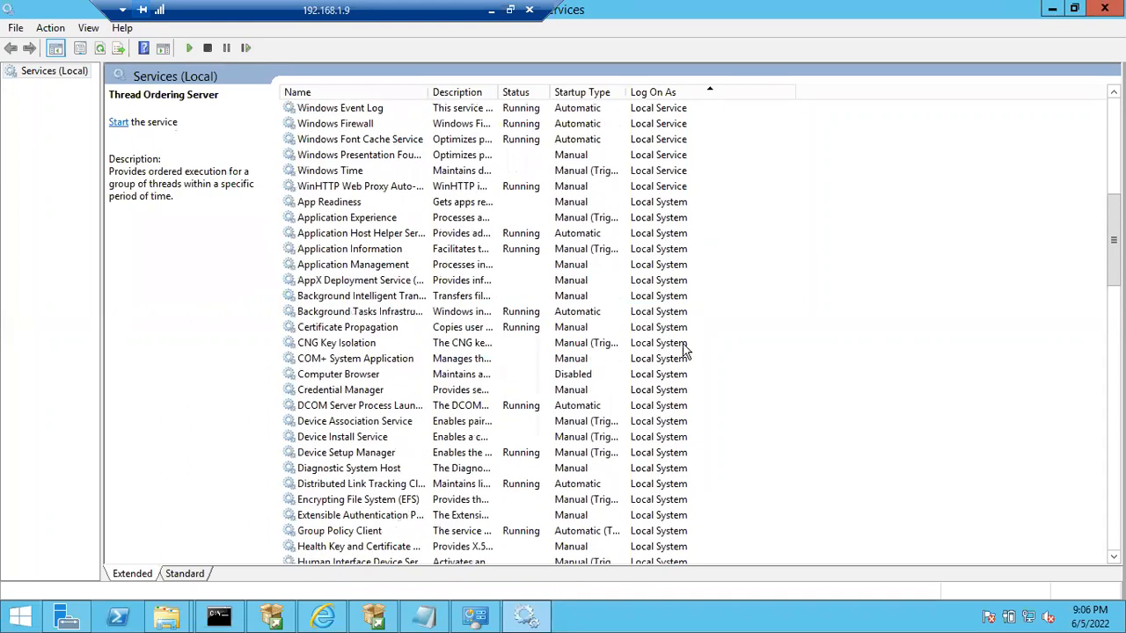
click(657, 403)
scroll(657, 403, down, 9)
scroll(658, 457, down, 20)
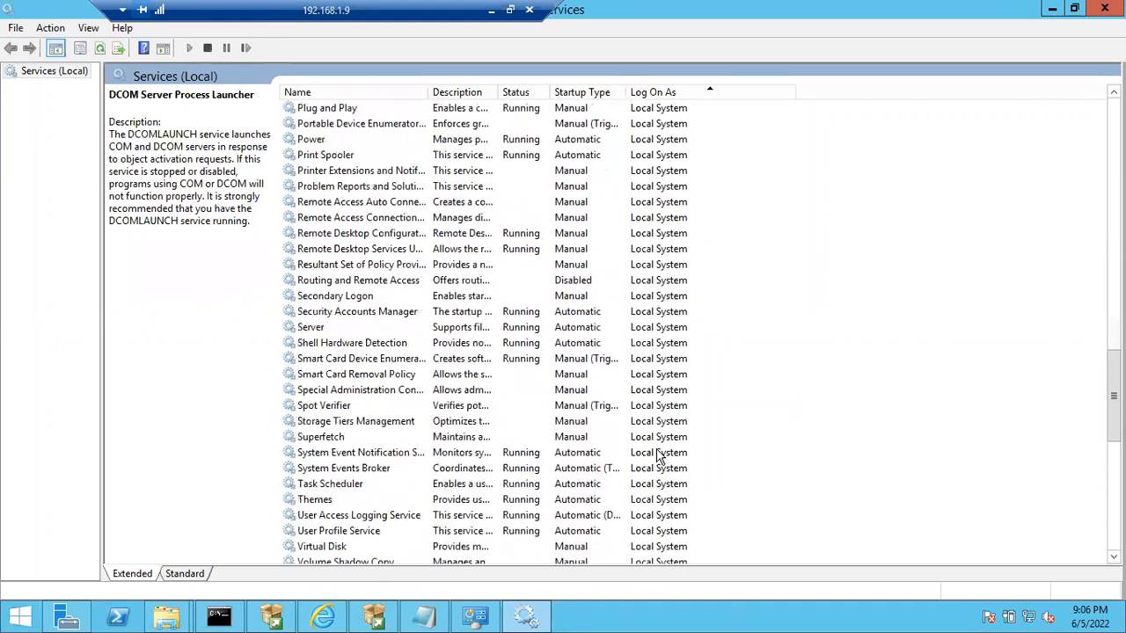
click(655, 487)
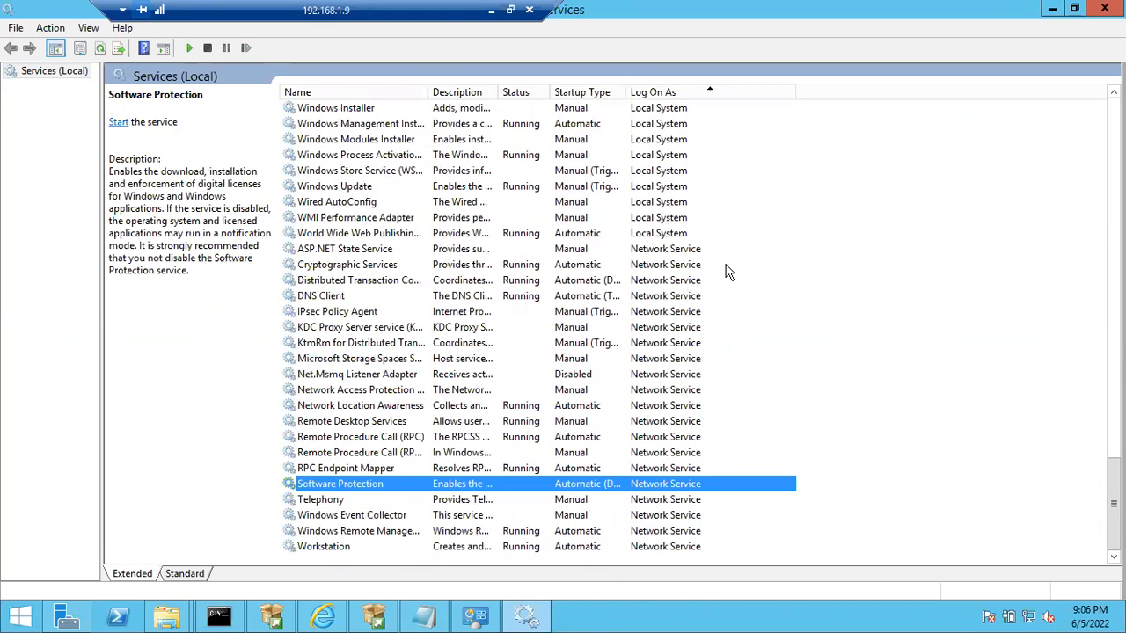
- Go back to the Local System services and view the Health Key and Certificate Management service
scroll(338, 303, up, 6)
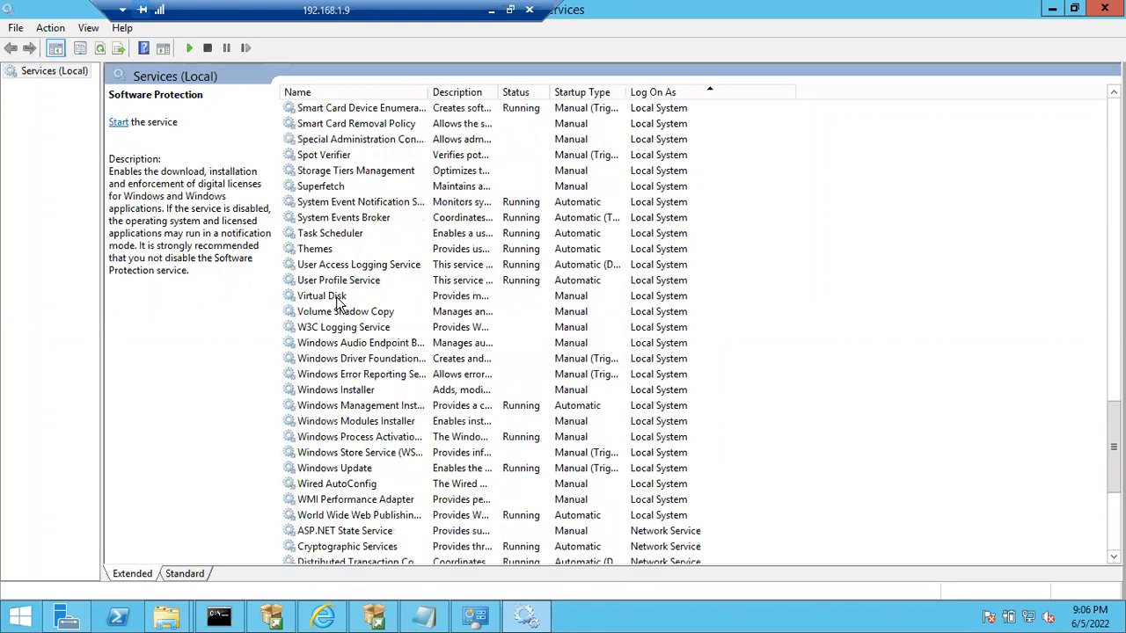
scroll(339, 303, up, 16)
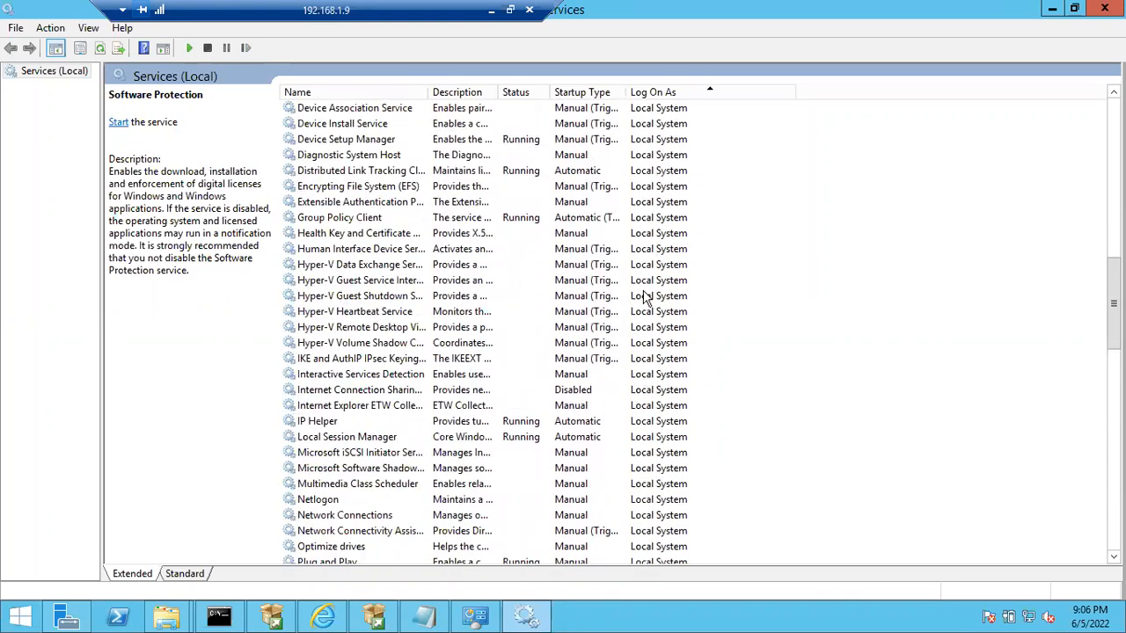
click(641, 235)
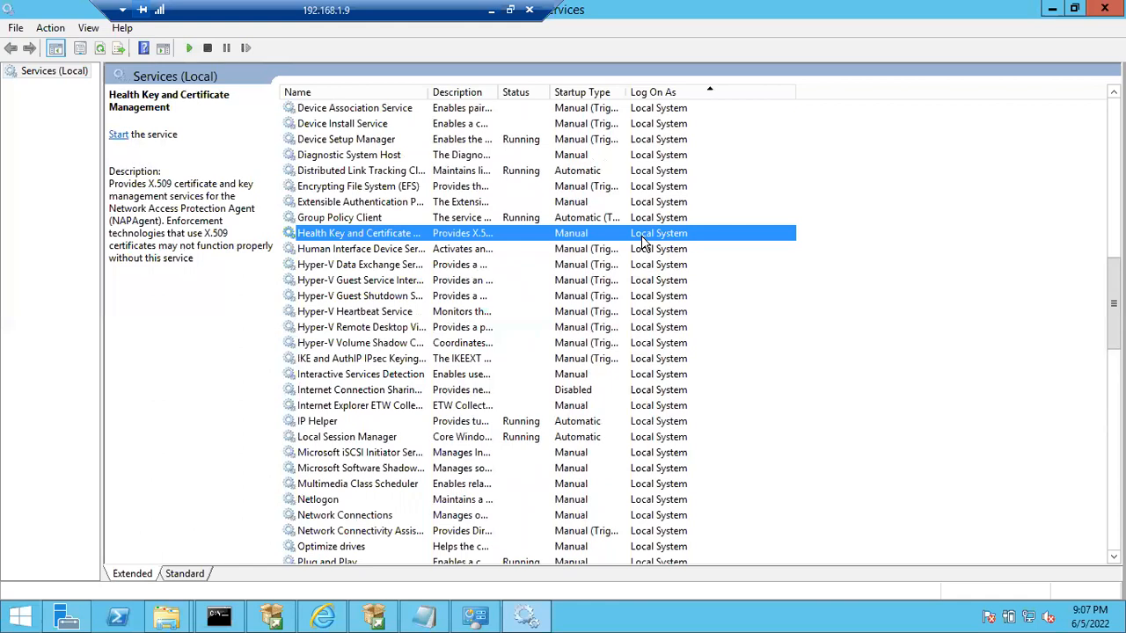
- Switch to SQL Server 2017 Setup and review the service accounts for SQL Server Agent, Database Engine and Full-text Filter Daemon Launcher
click(374, 616)
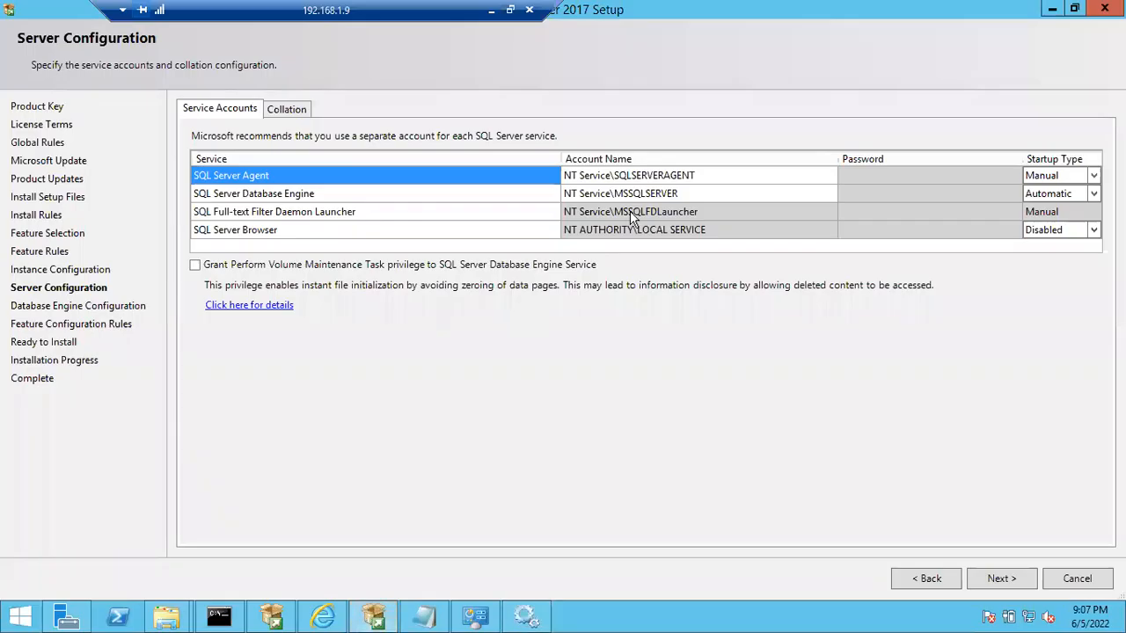
click(615, 175)
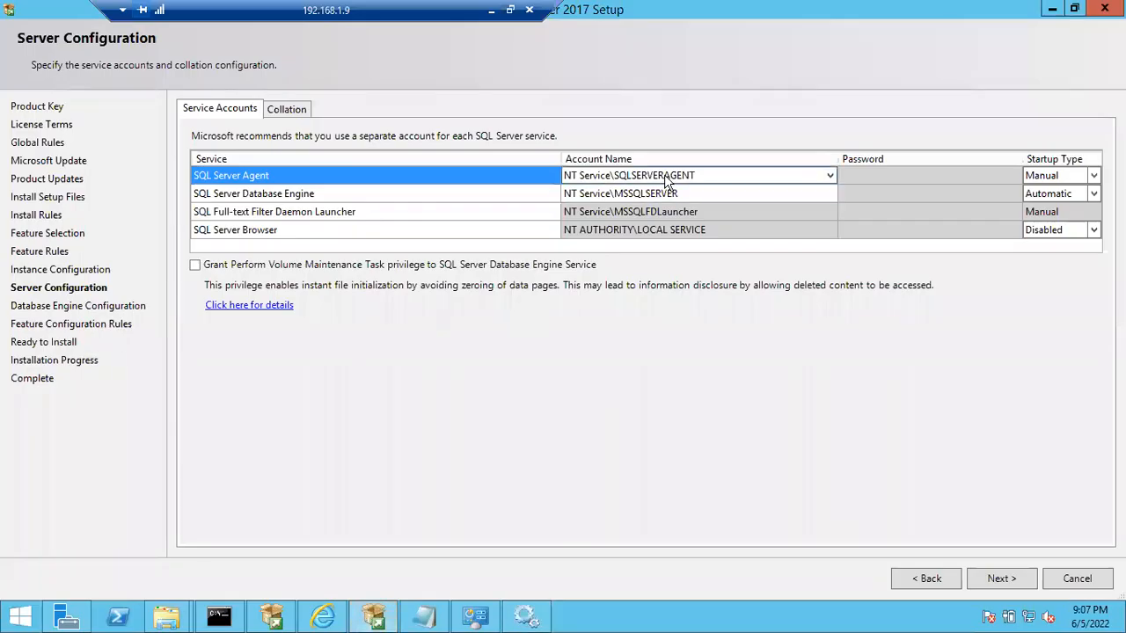
click(611, 193)
click(582, 176)
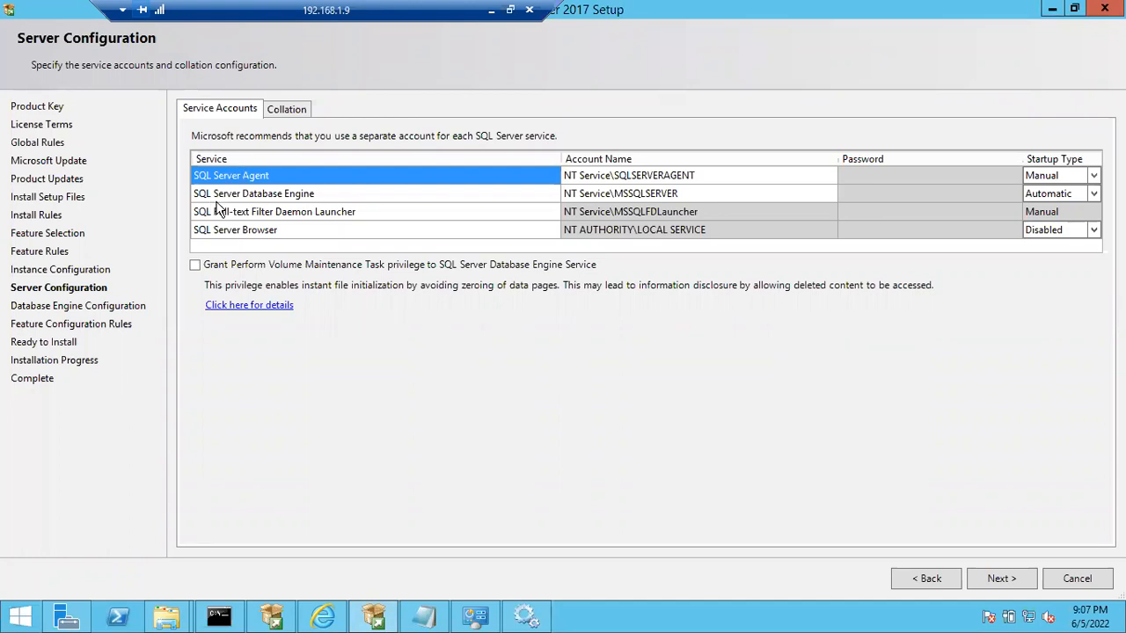
click(242, 196)
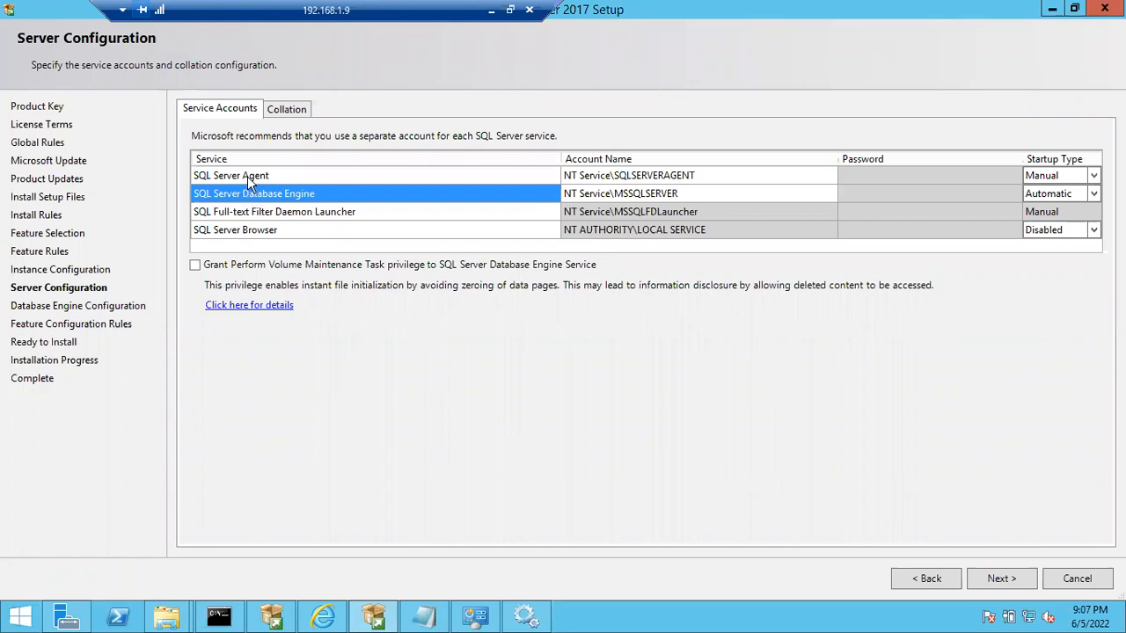
click(245, 174)
click(247, 213)
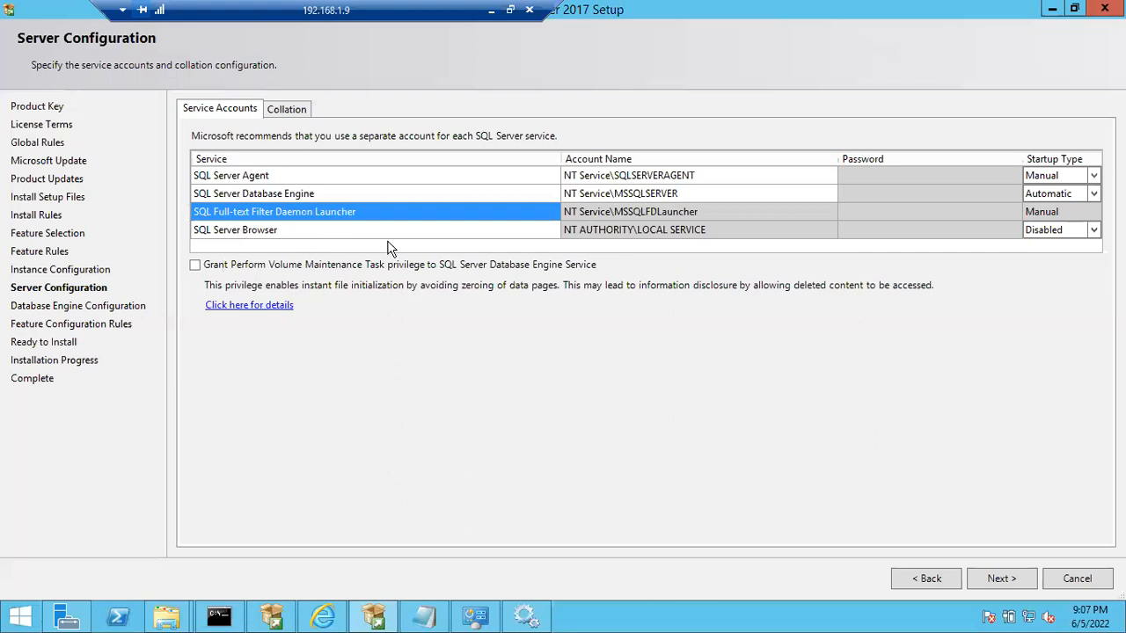
- Revisit the Services console, and examine the SQL Server Agent and Database Engine account names in SQL Server 2017 Setup
click(543, 621)
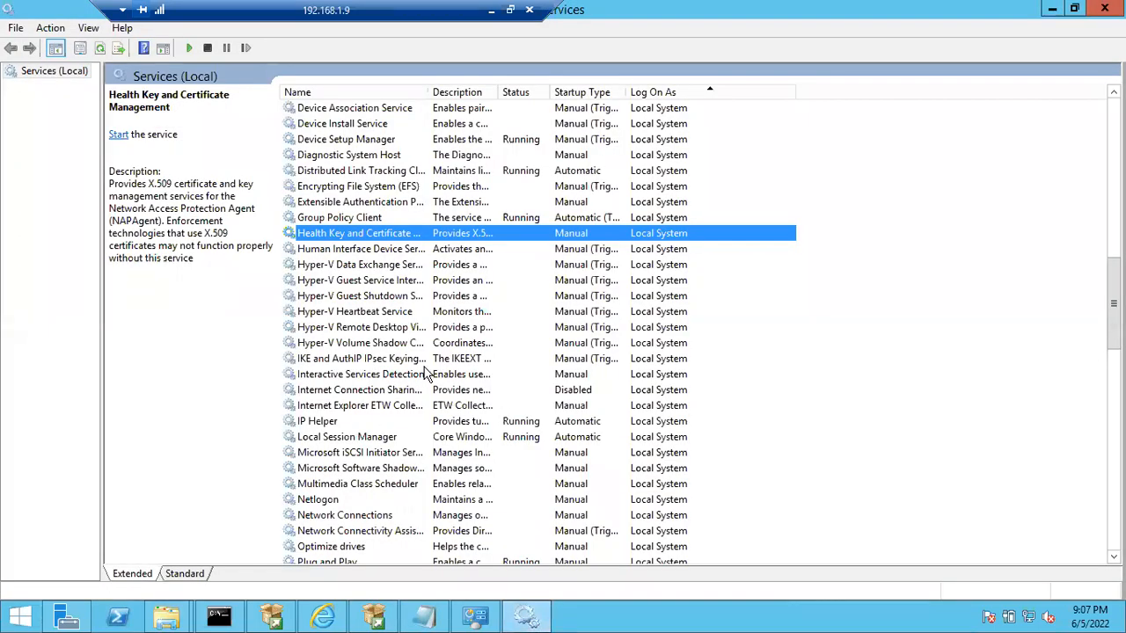
click(532, 620)
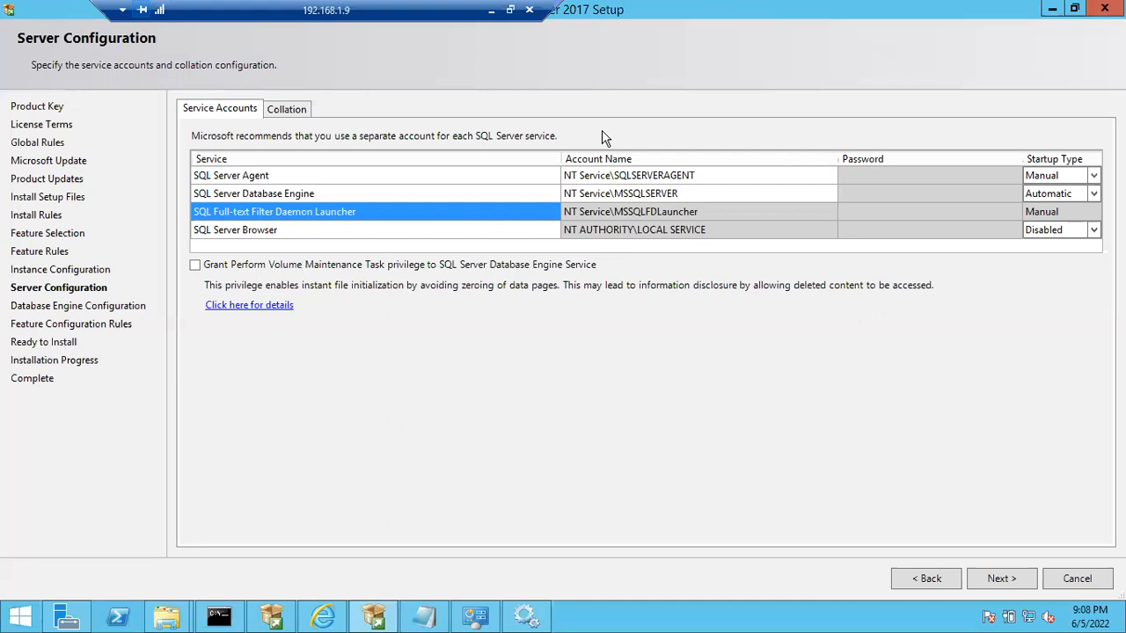
click(654, 175)
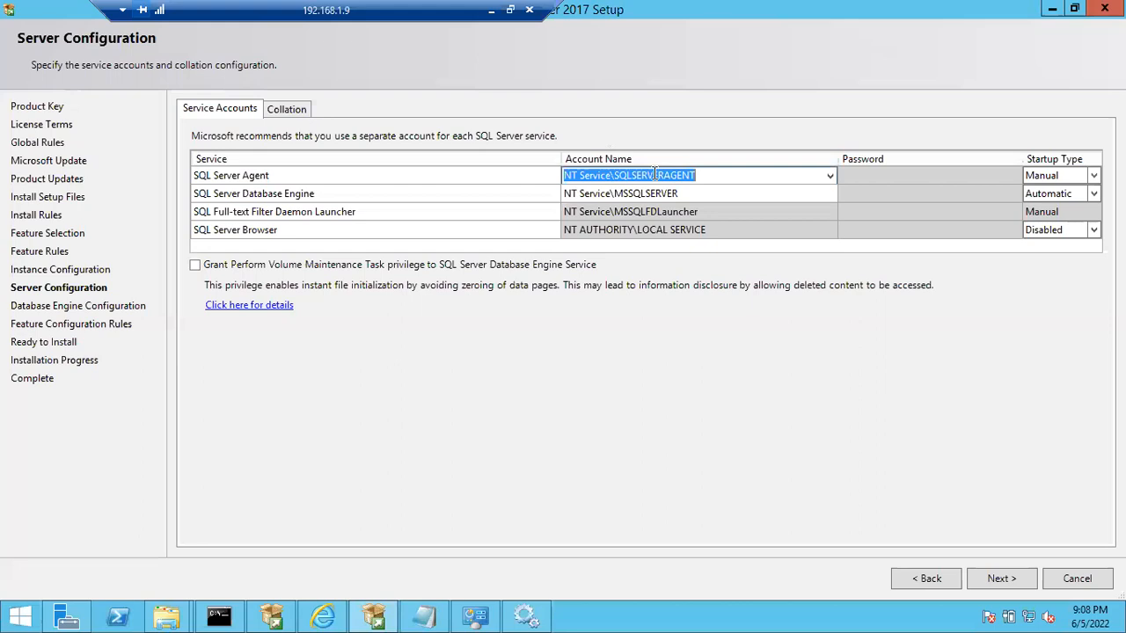
click(479, 198)
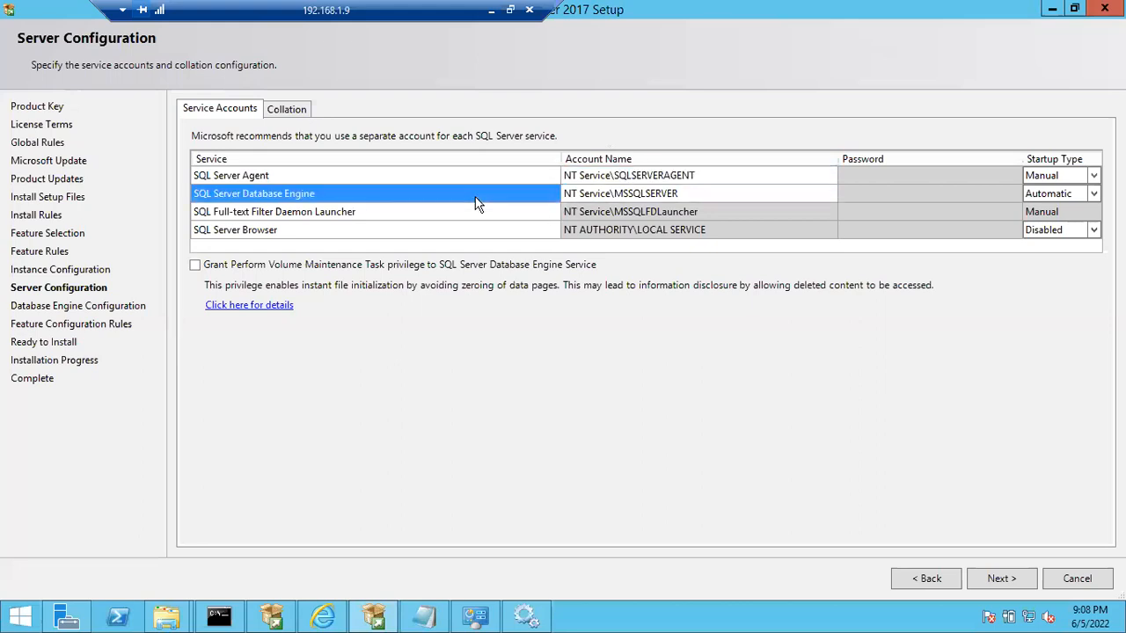
click(617, 194)
click(719, 193)
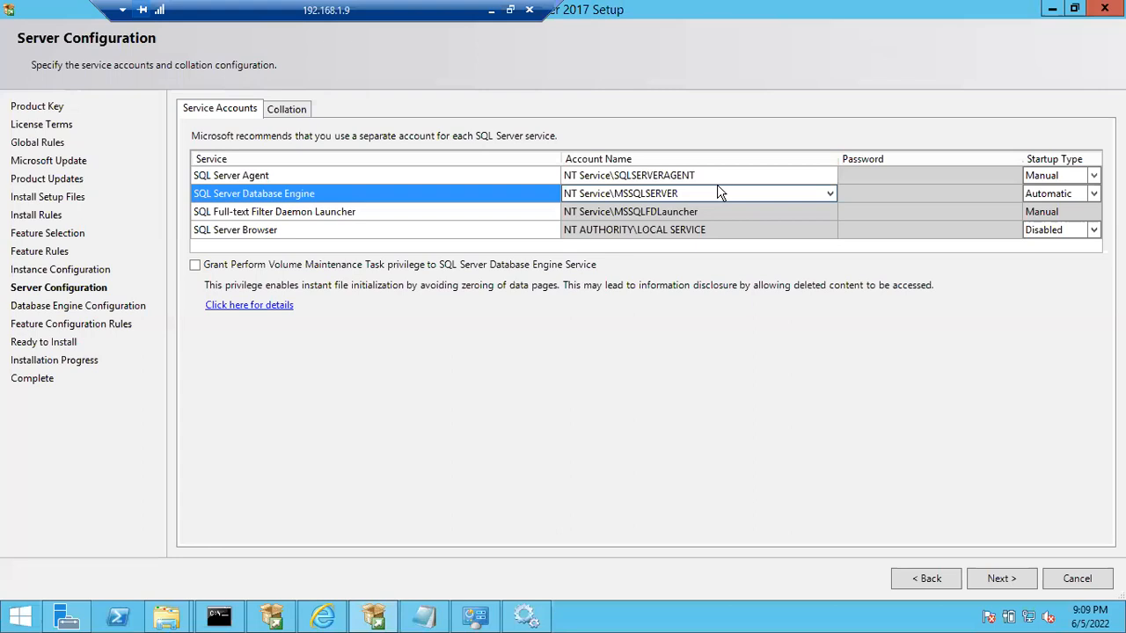
- Try to browse for a different SQL Server Agent account and cancel the user selection
click(621, 176)
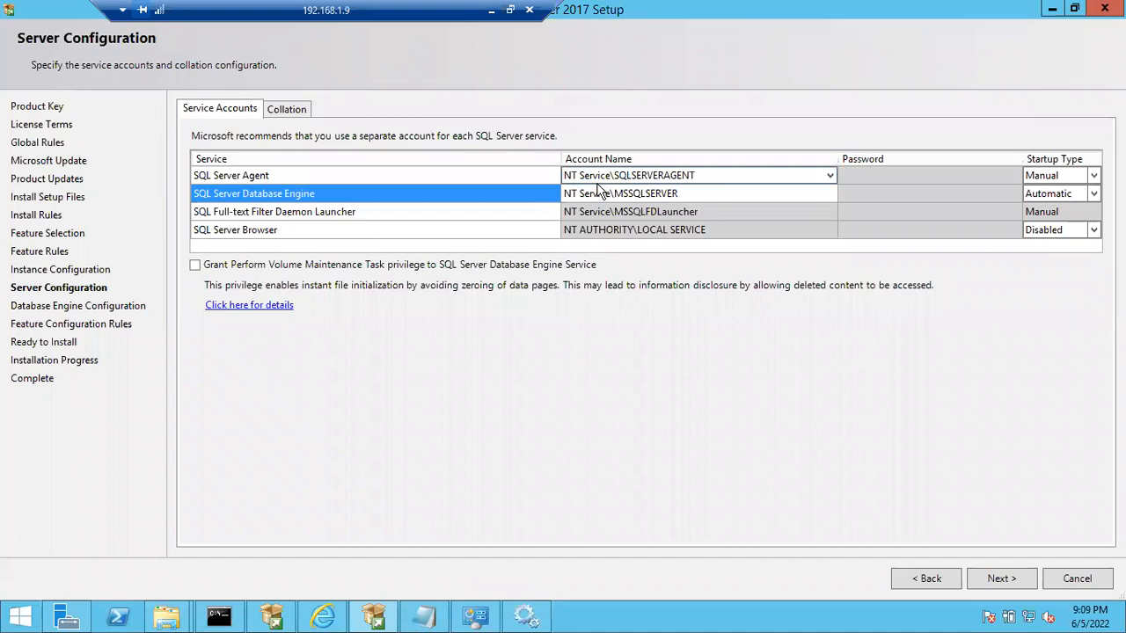
click(841, 176)
click(829, 175)
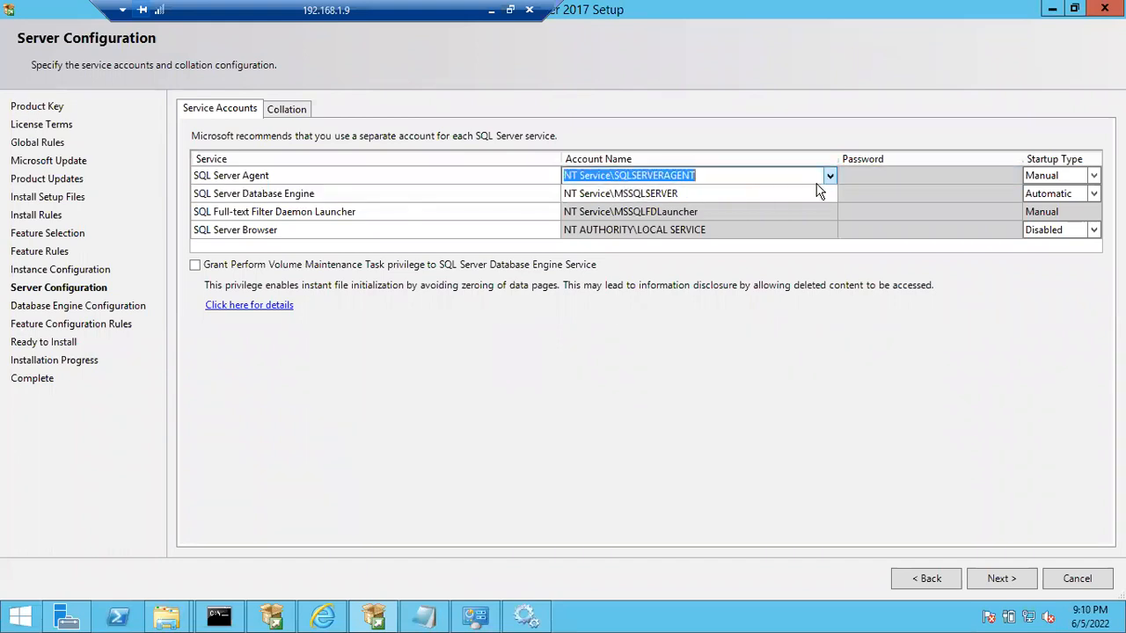
click(830, 176)
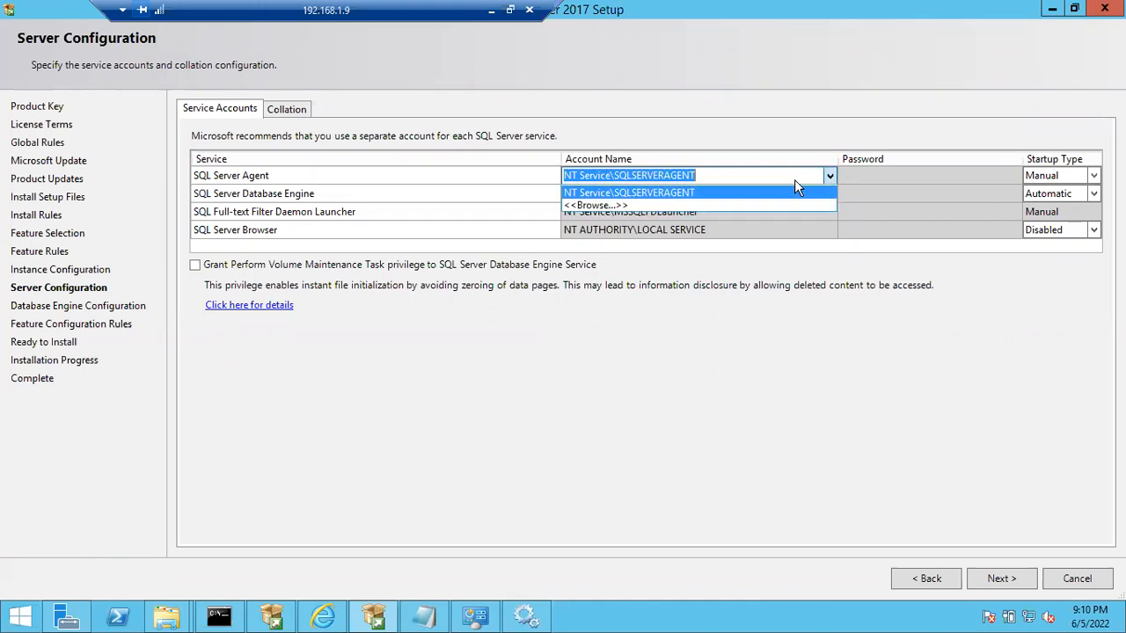
click(772, 205)
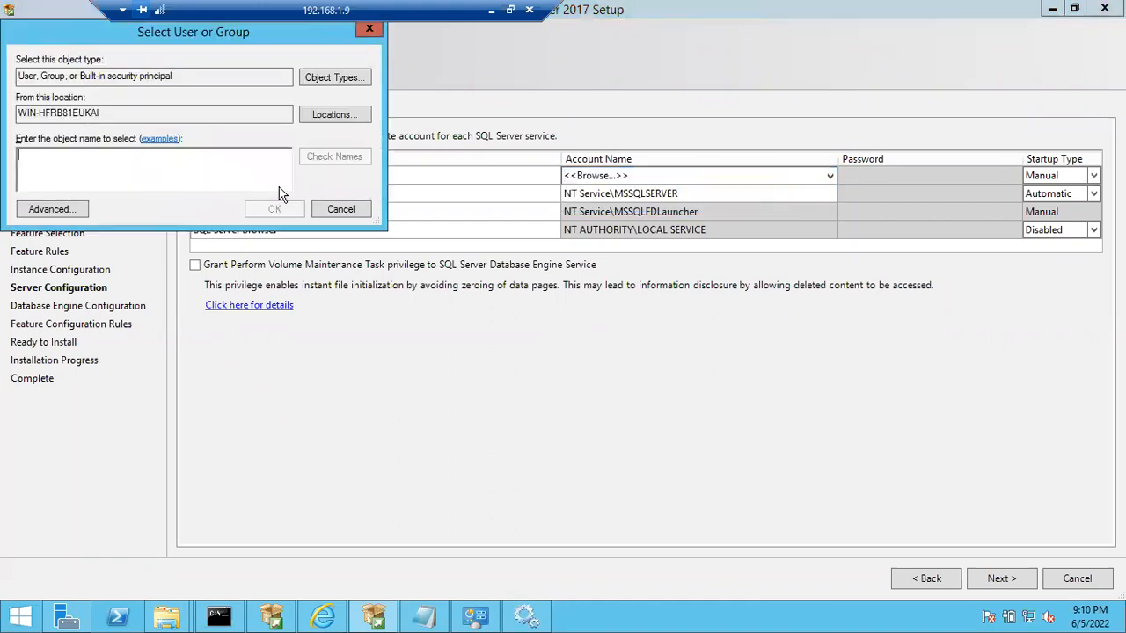
click(335, 211)
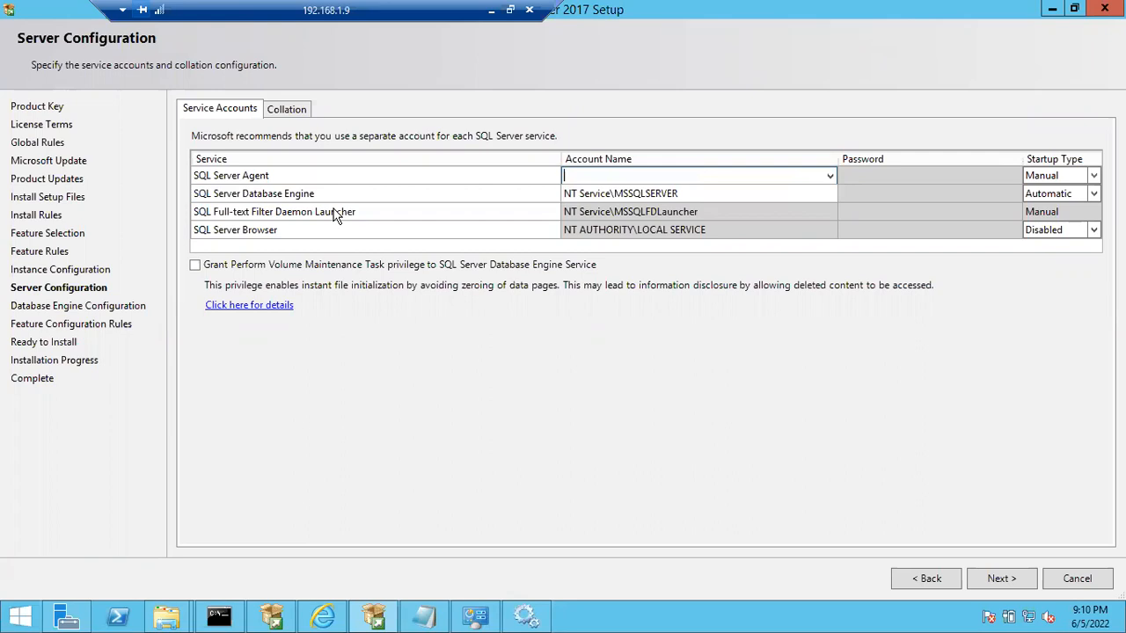
- Set the SQL Server Agent account name to NT Service\SqlServerAgent and check the password cells for Agent and Database Engine
text(NT Service\SqlServerAgent)
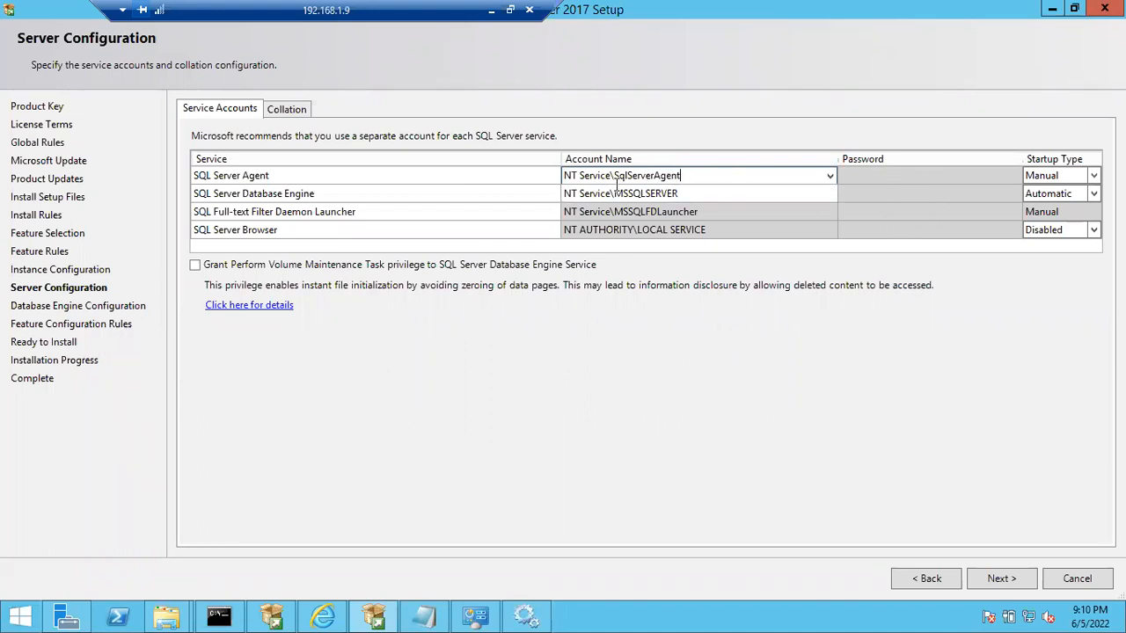
click(875, 177)
click(890, 197)
click(884, 176)
click(882, 189)
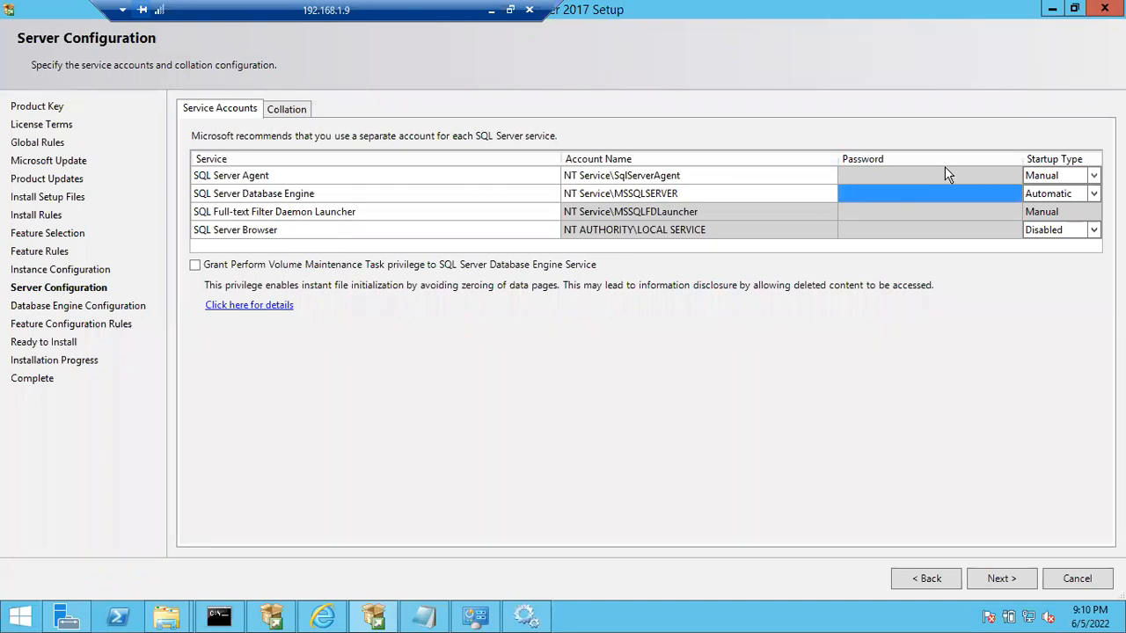
- Try the Automatic and Manual startup types for SQL Server Agent, ending on Automatic
click(1091, 177)
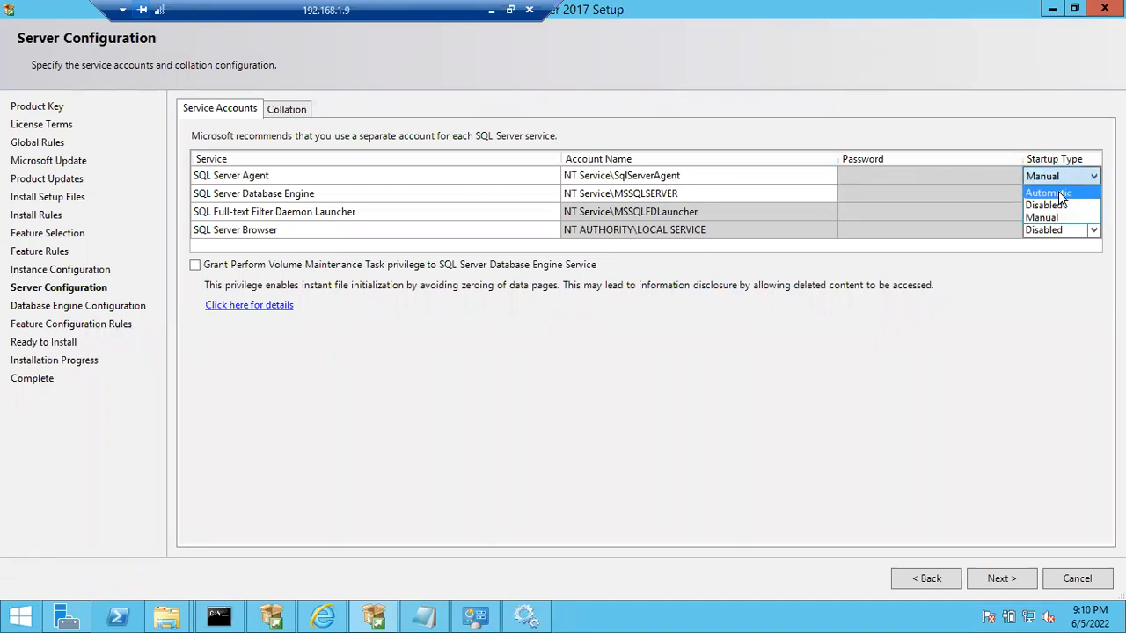
click(1058, 193)
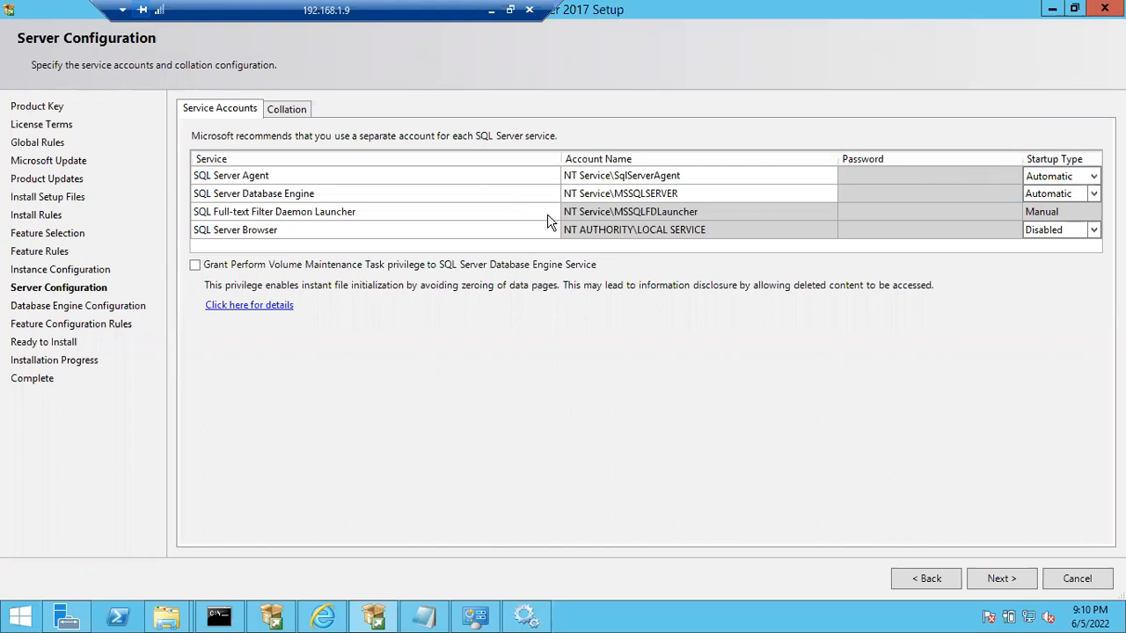
click(1037, 181)
click(1038, 219)
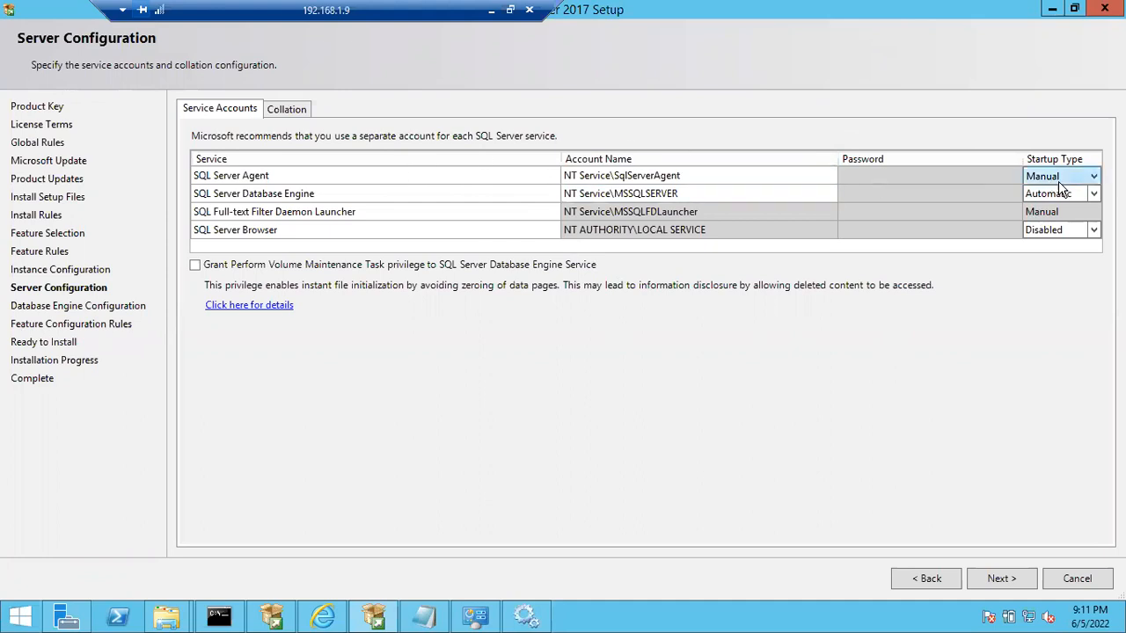
click(1090, 179)
click(1089, 193)
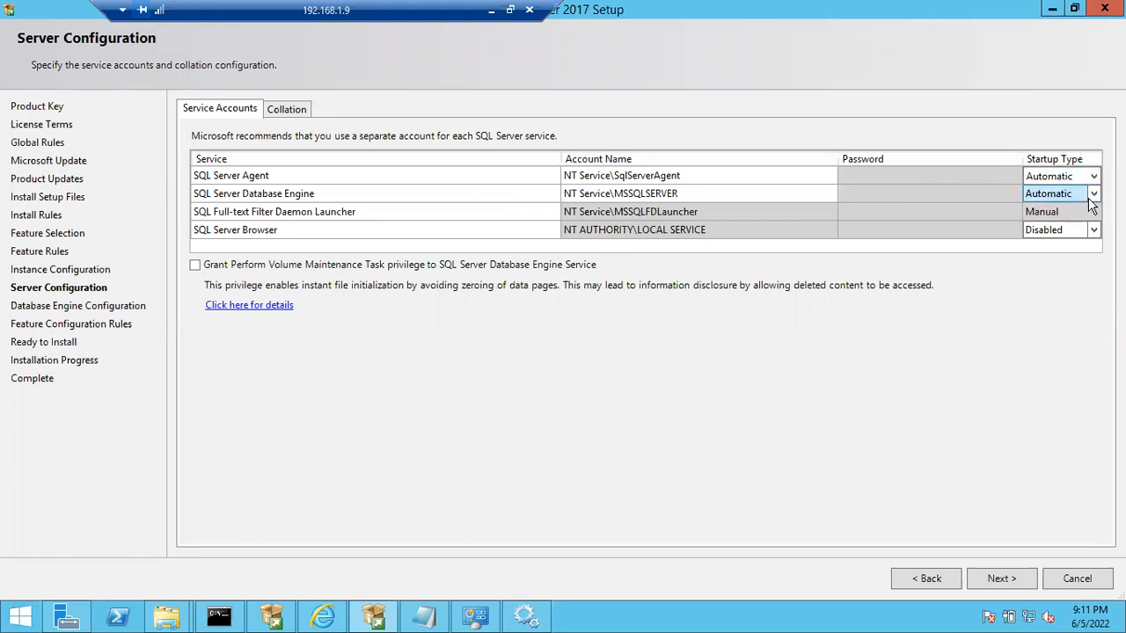
- View the Database Engine collation briefly and set the SQL Server Agent startup type to Manual
click(293, 110)
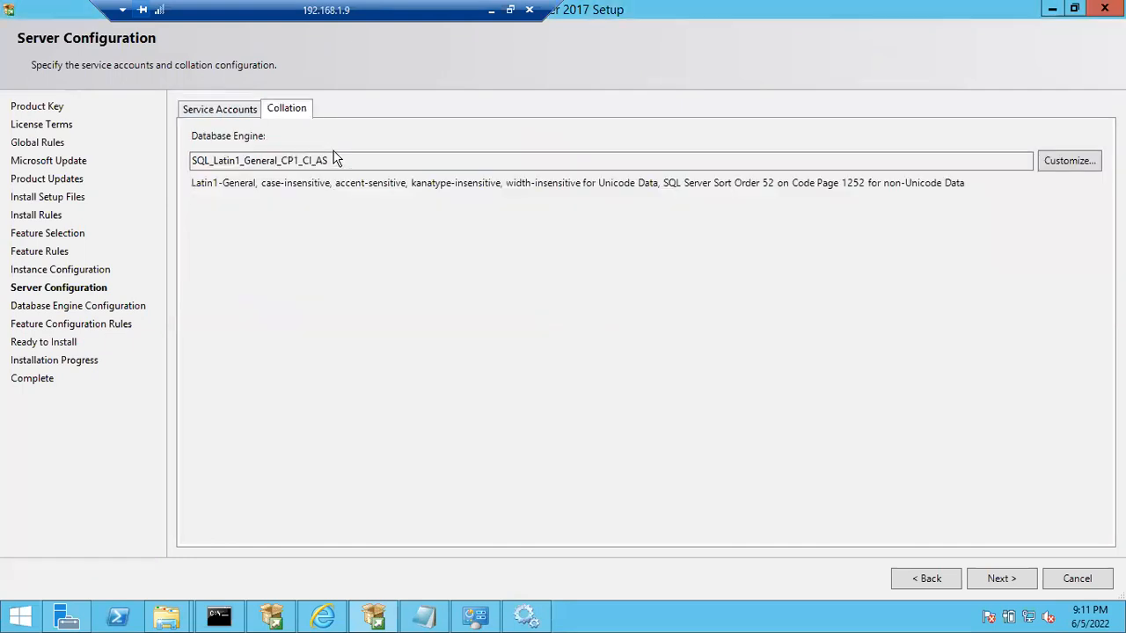
click(231, 113)
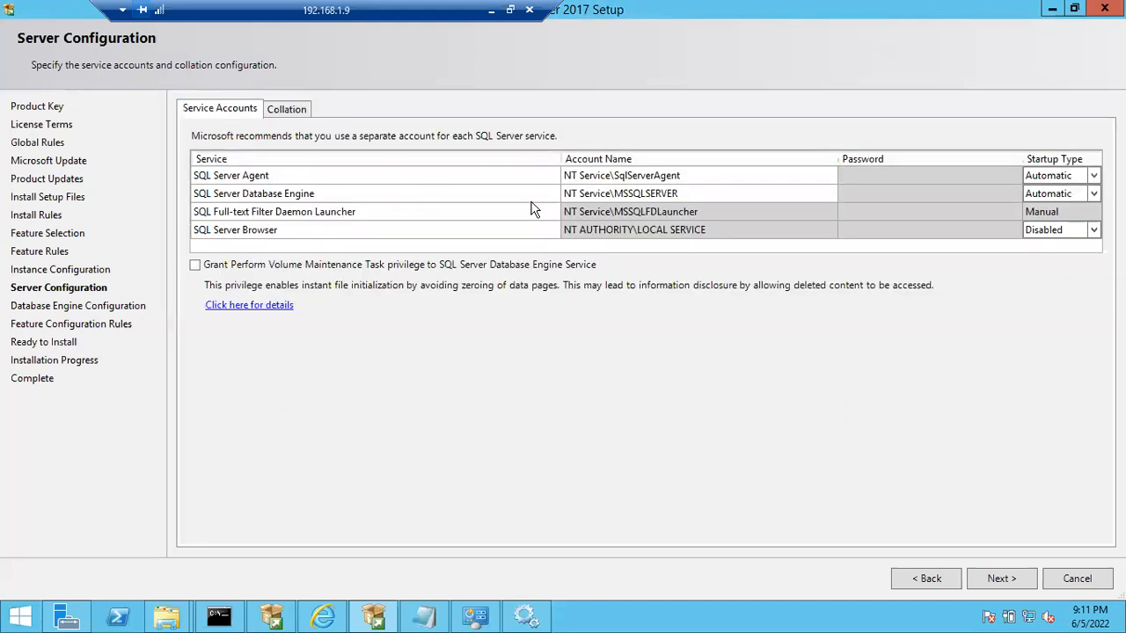
click(1094, 175)
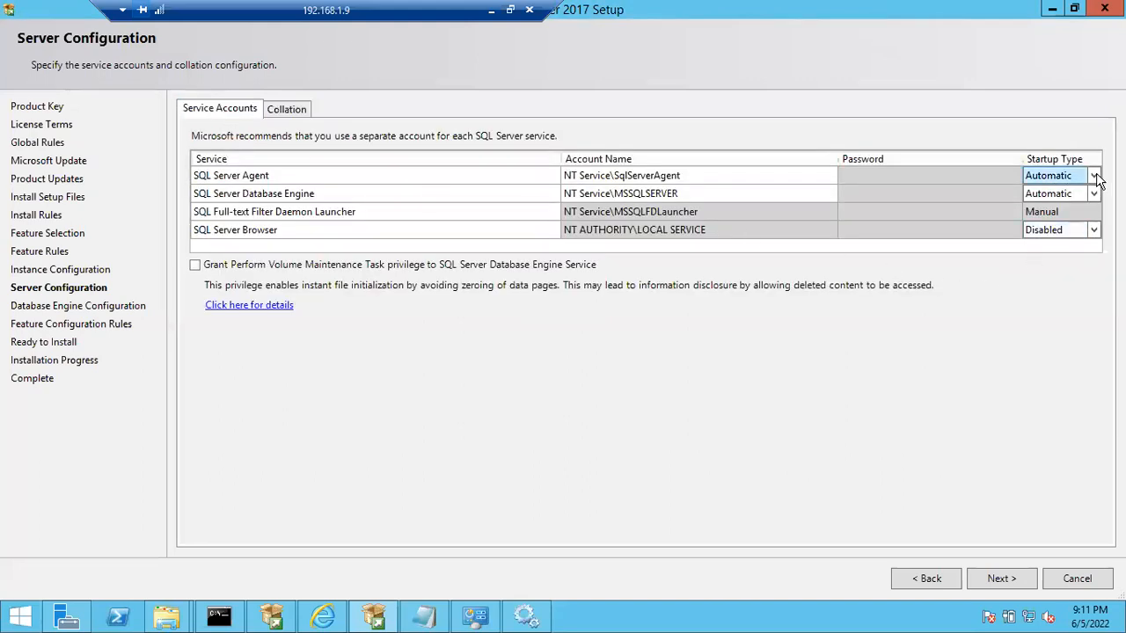
click(1095, 177)
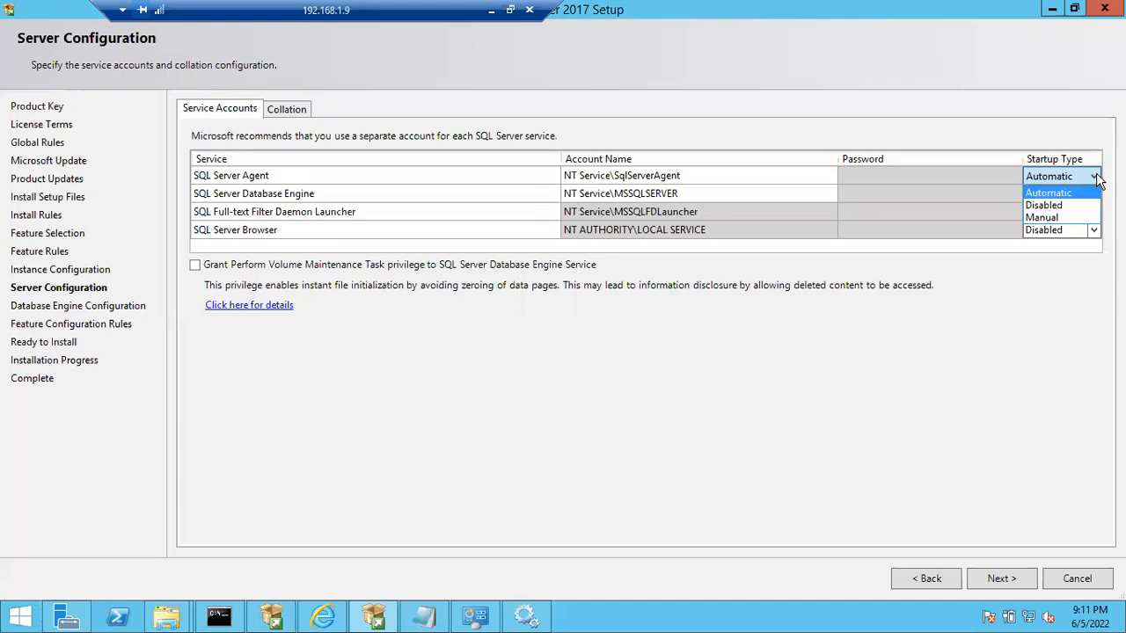
click(1085, 217)
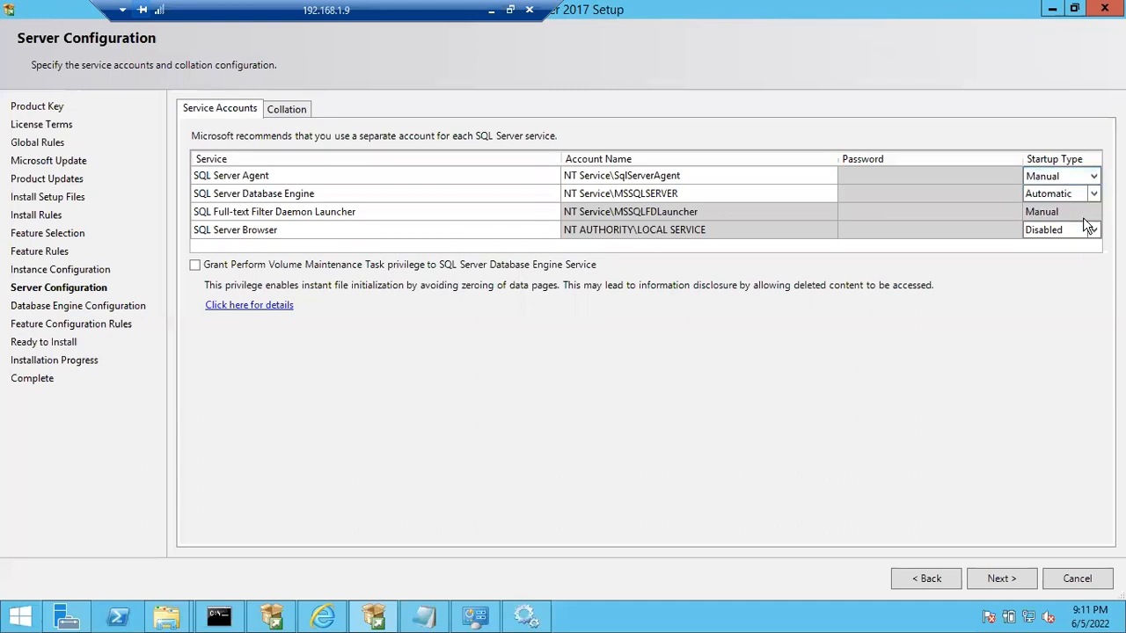
- Switch to the Services console and examine the startup types of services such as Microsoft Software Shadow Copy Provider and Multimedia Class Scheduler
click(525, 615)
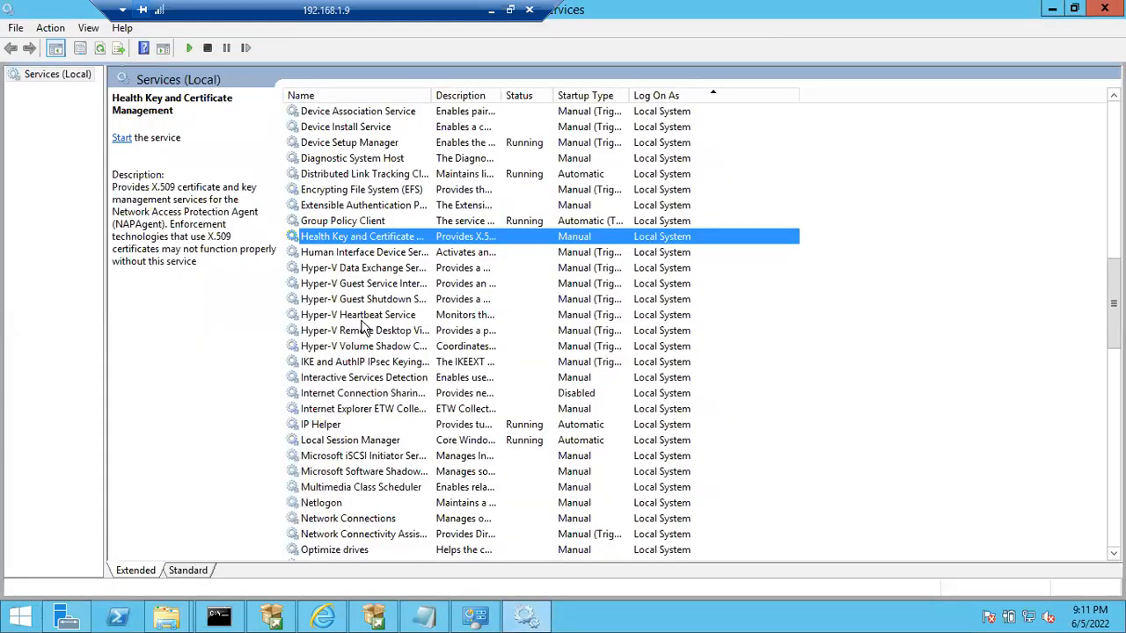
right_click(362, 321)
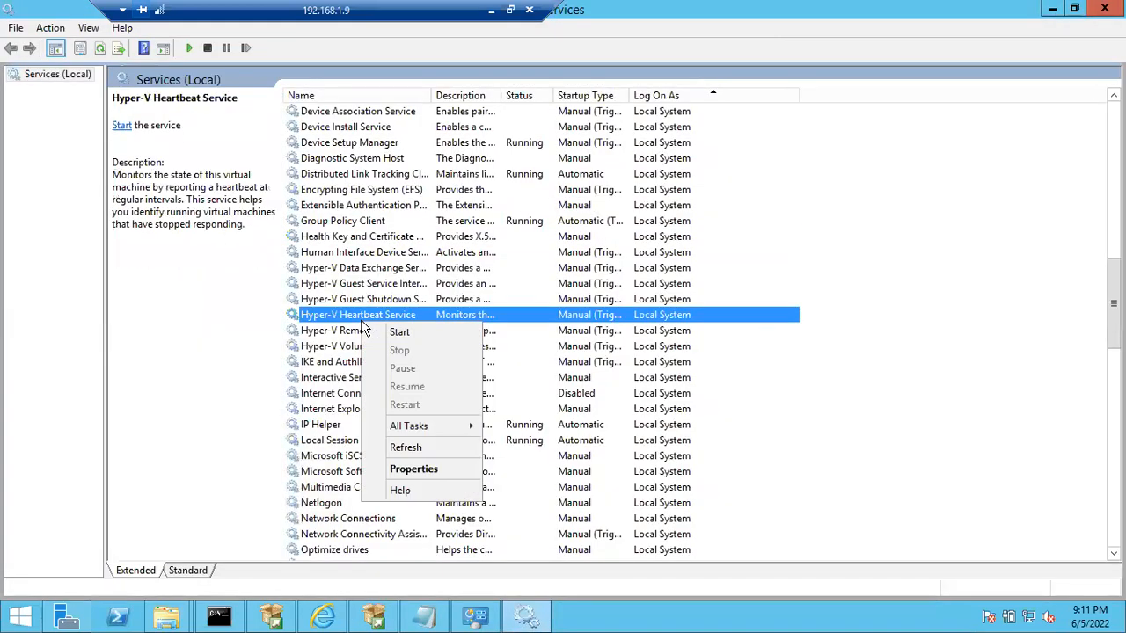
click(590, 415)
click(587, 473)
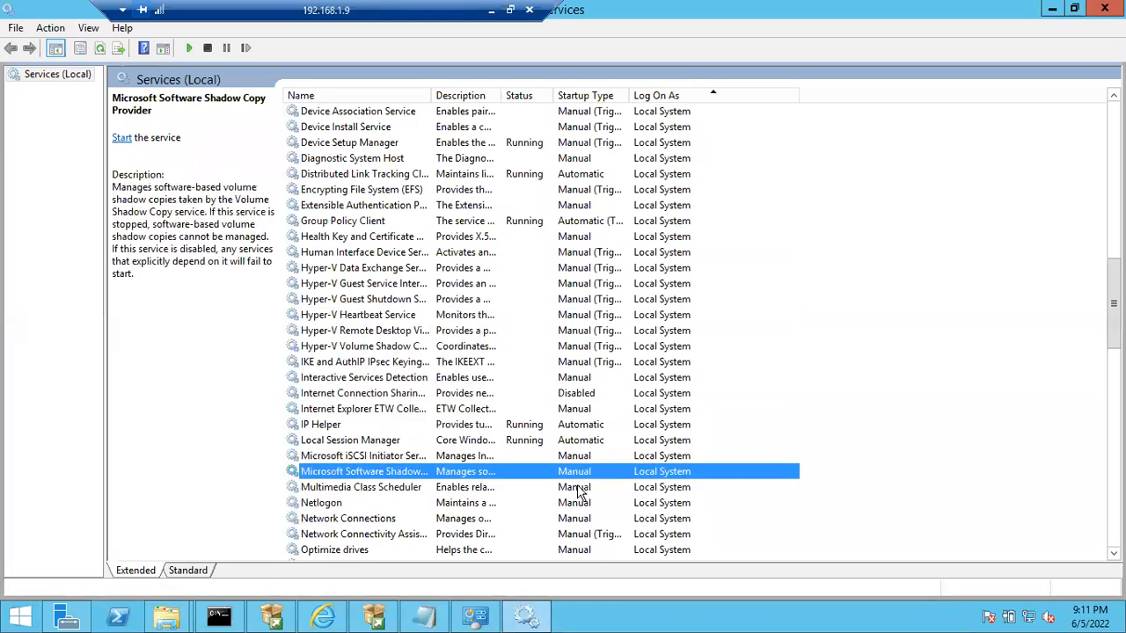
click(578, 490)
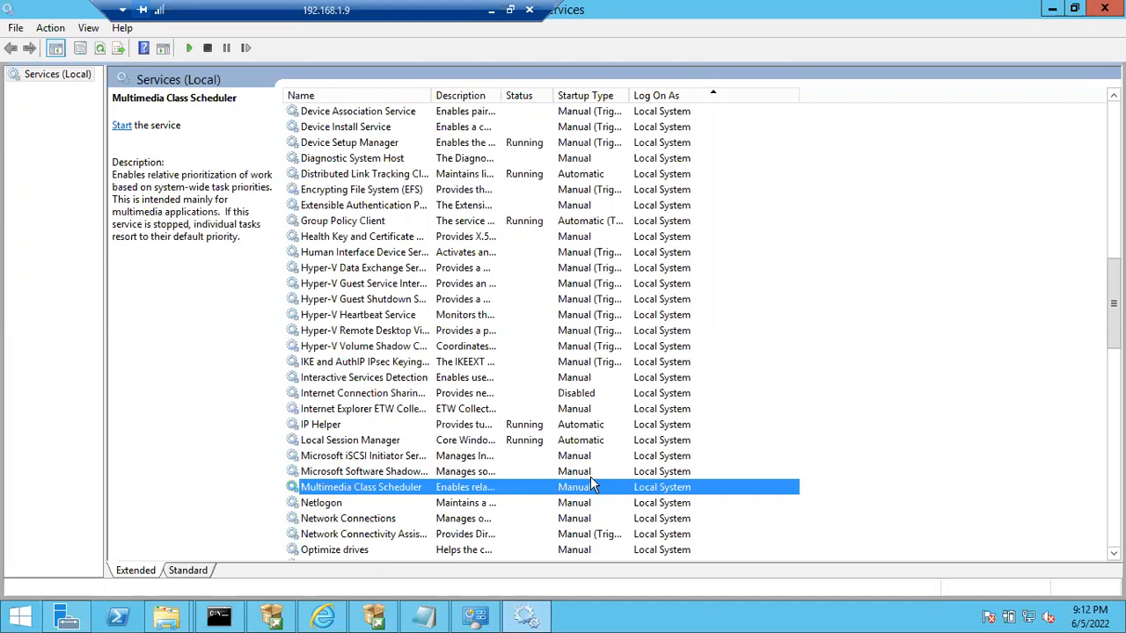
- Return to SQL Server 2017 Setup and set the SQL Server Agent startup type to Automatic
key(alt+Tab)
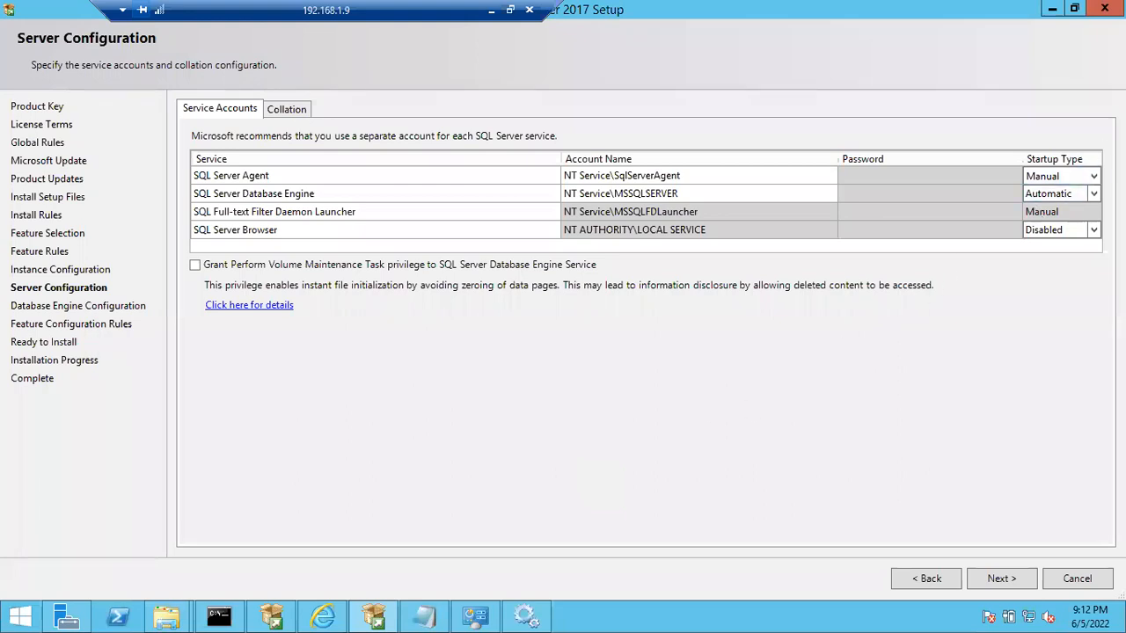
click(1092, 180)
click(1092, 181)
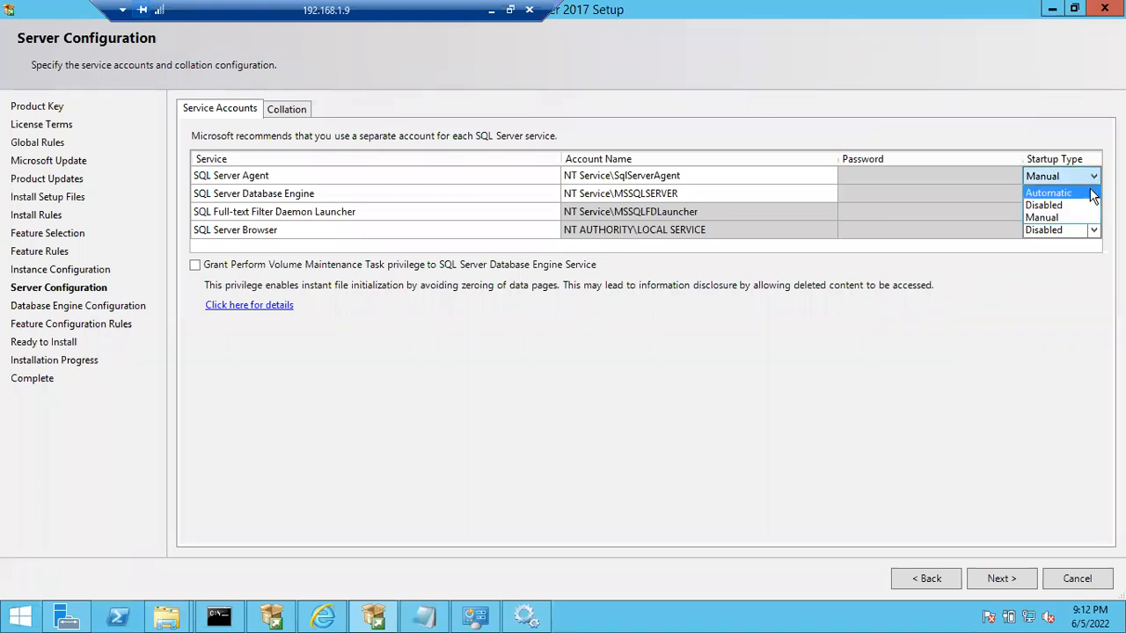
click(1091, 192)
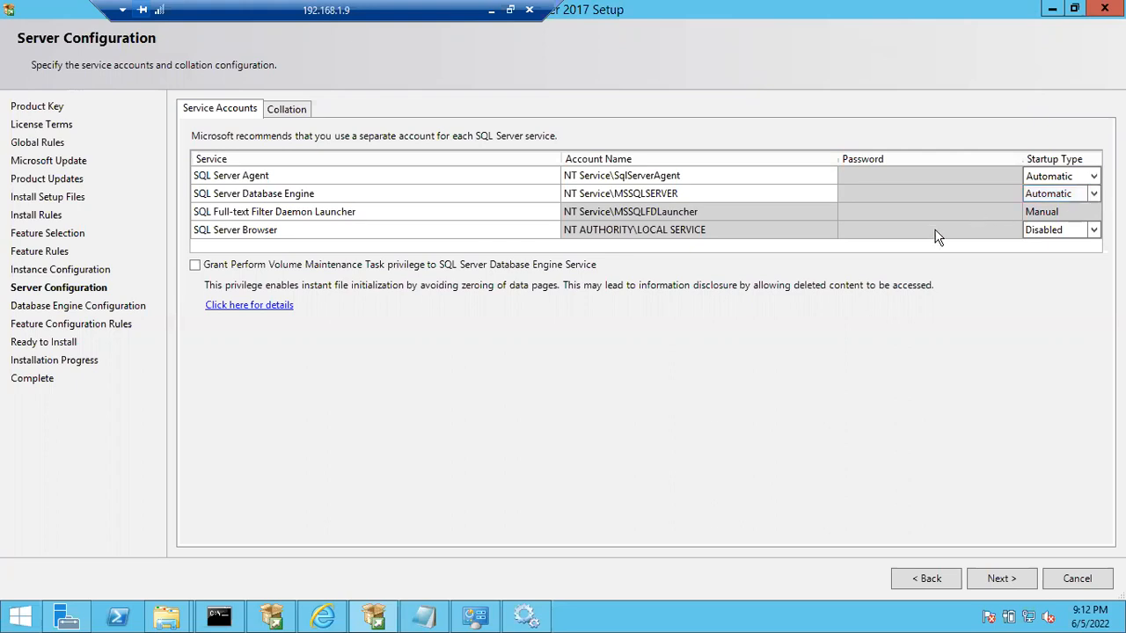
- Examine the Database Engine collation name and its case and accent sensitivity suffixes
click(283, 106)
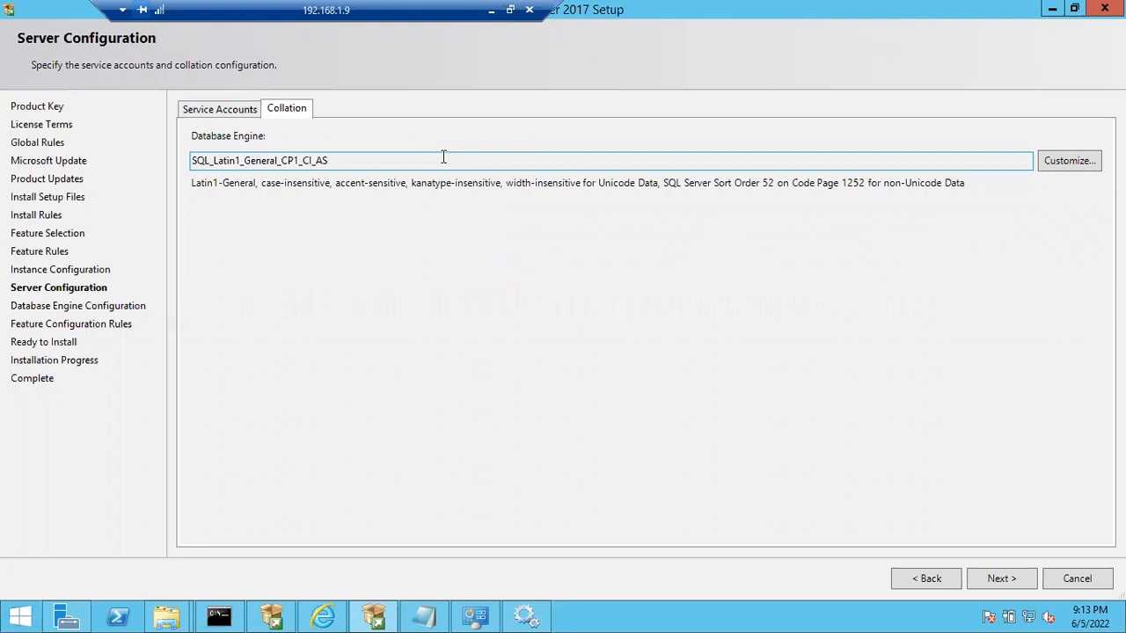
drag(344, 159, 183, 167)
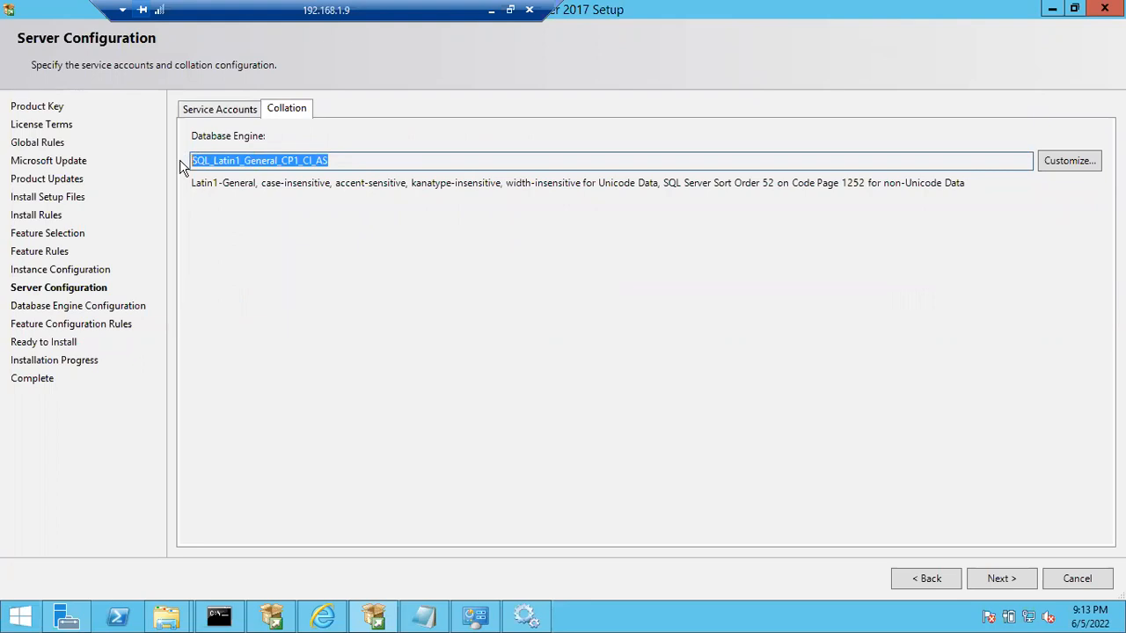
drag(280, 160, 309, 162)
click(334, 161)
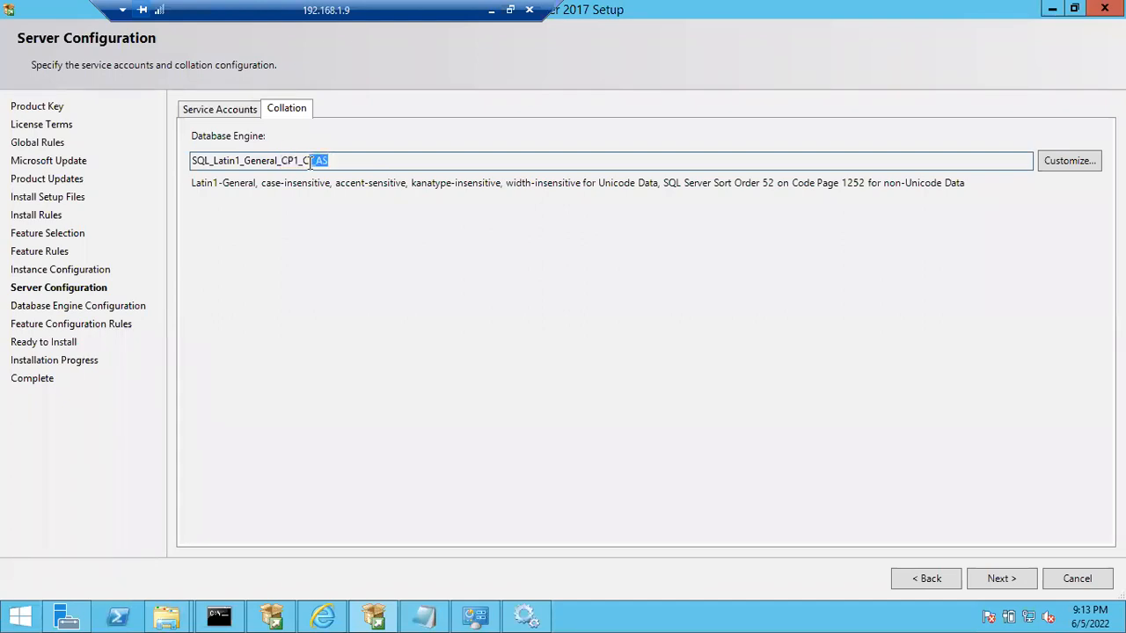
click(341, 161)
drag(332, 159, 164, 146)
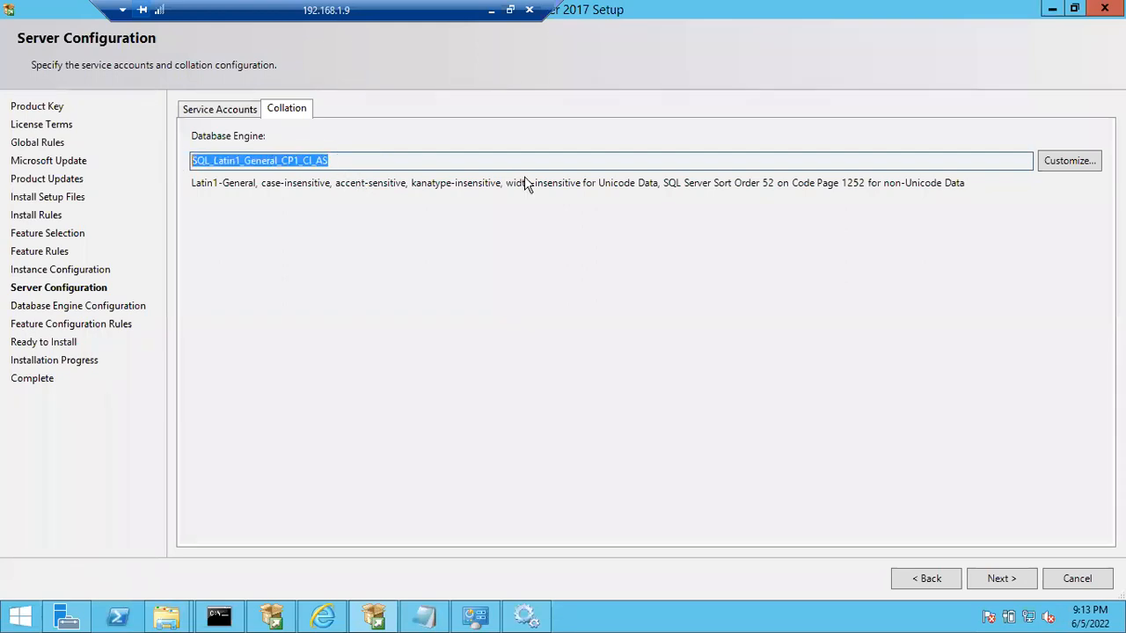
- Examine the Windows collation designators available for customizing the Database Engine collation, then cancel the customization
click(1056, 172)
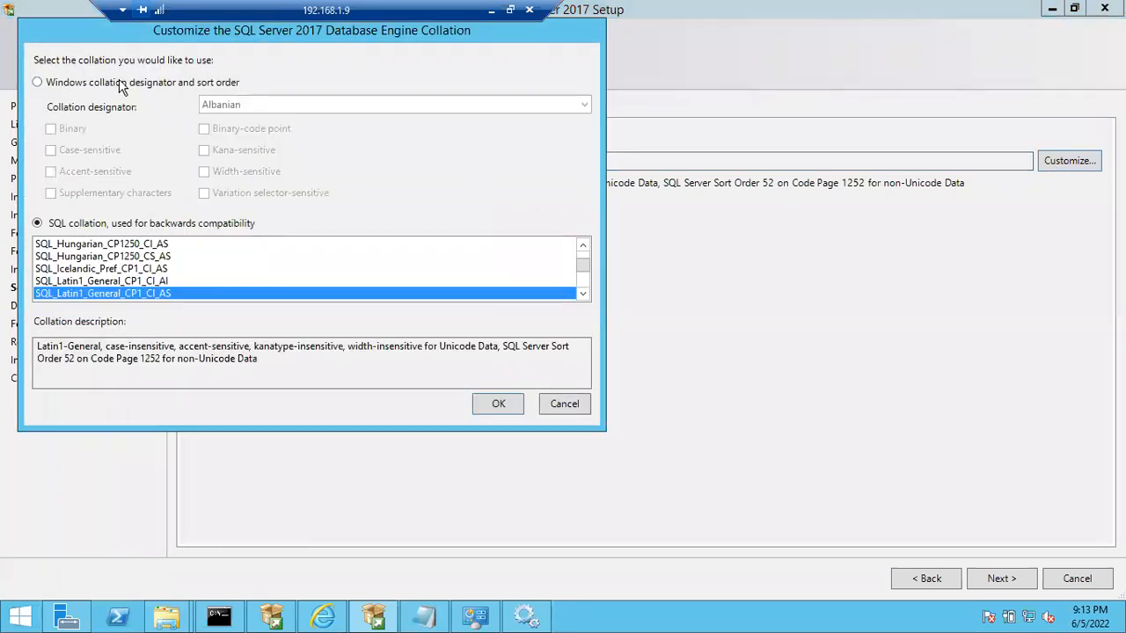
click(127, 84)
click(229, 107)
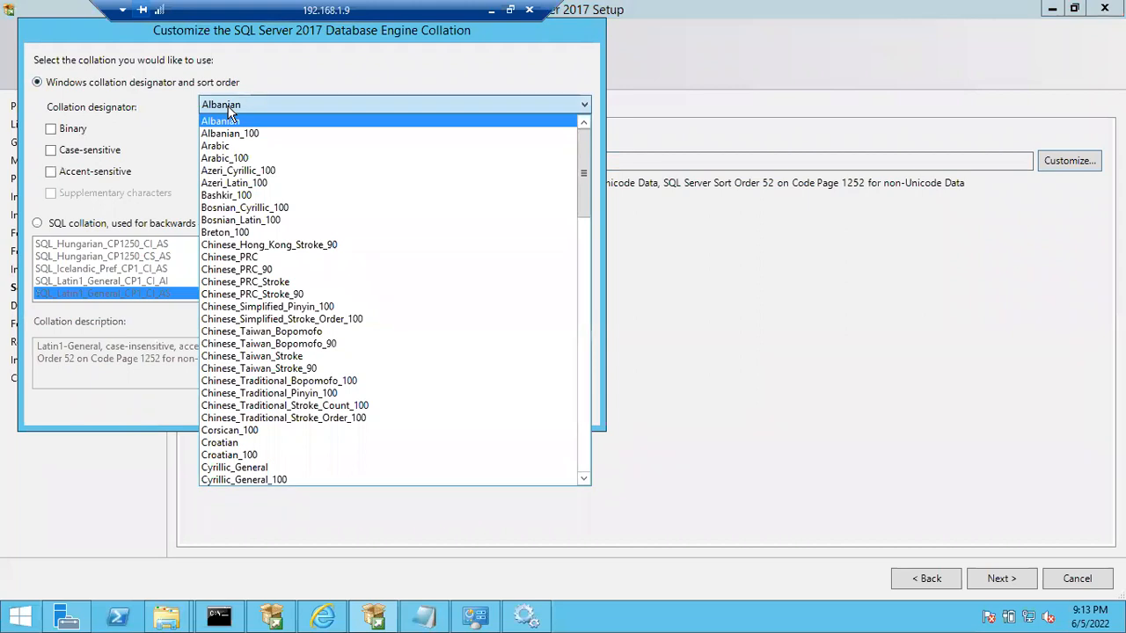
scroll(233, 347, down, 1)
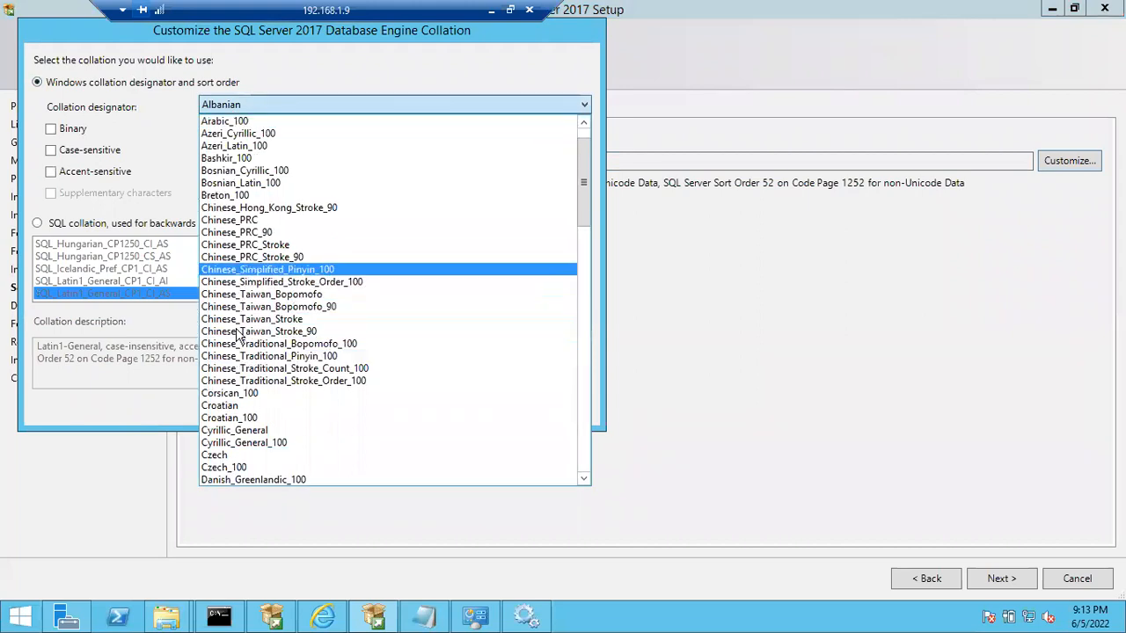
scroll(234, 343, down, 6)
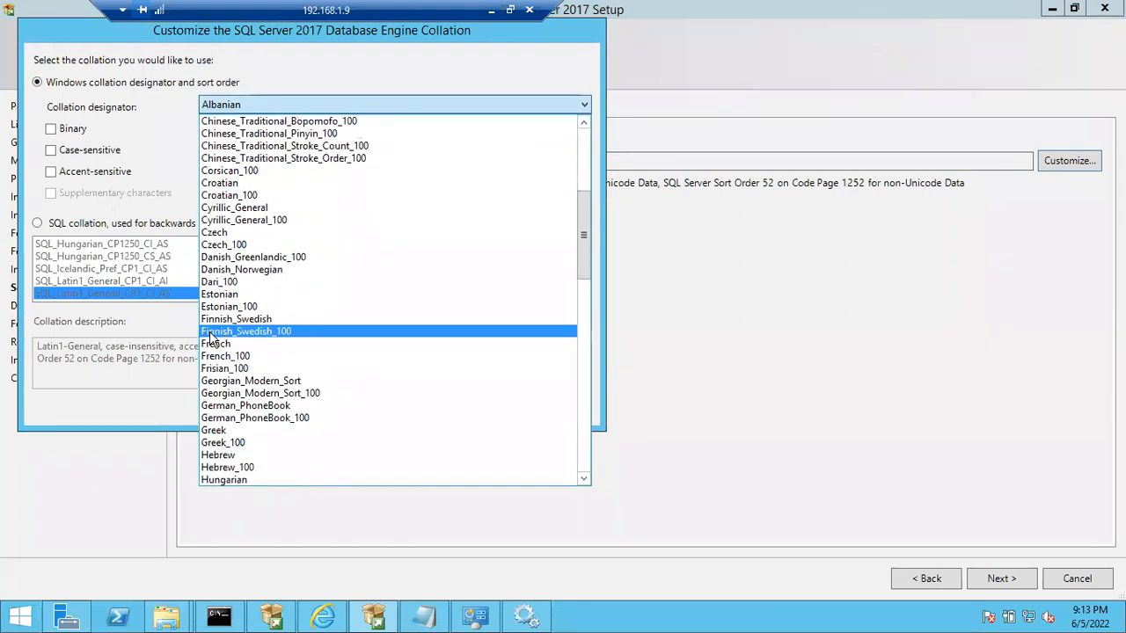
scroll(215, 403, down, 1)
scroll(215, 396, down, 6)
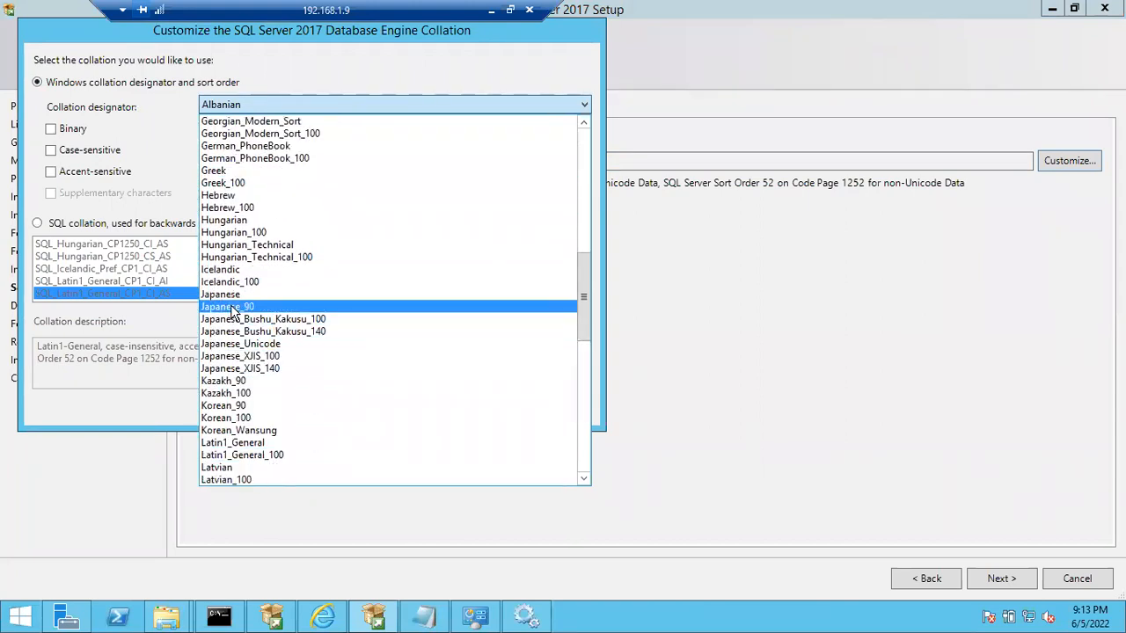
scroll(233, 312, down, 6)
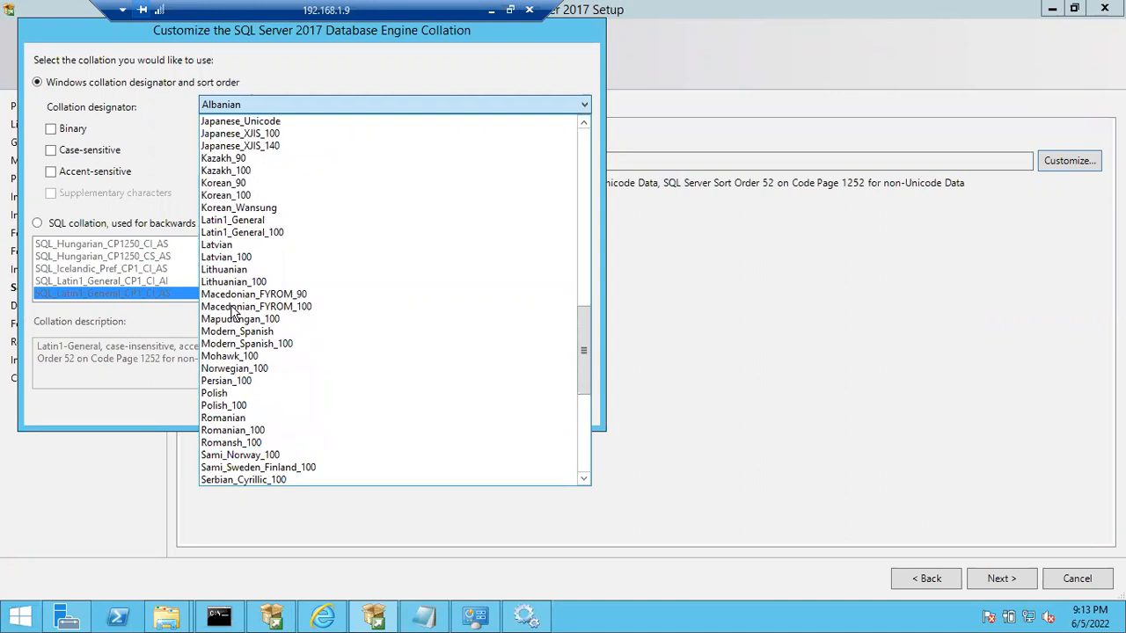
scroll(228, 168, up, 2)
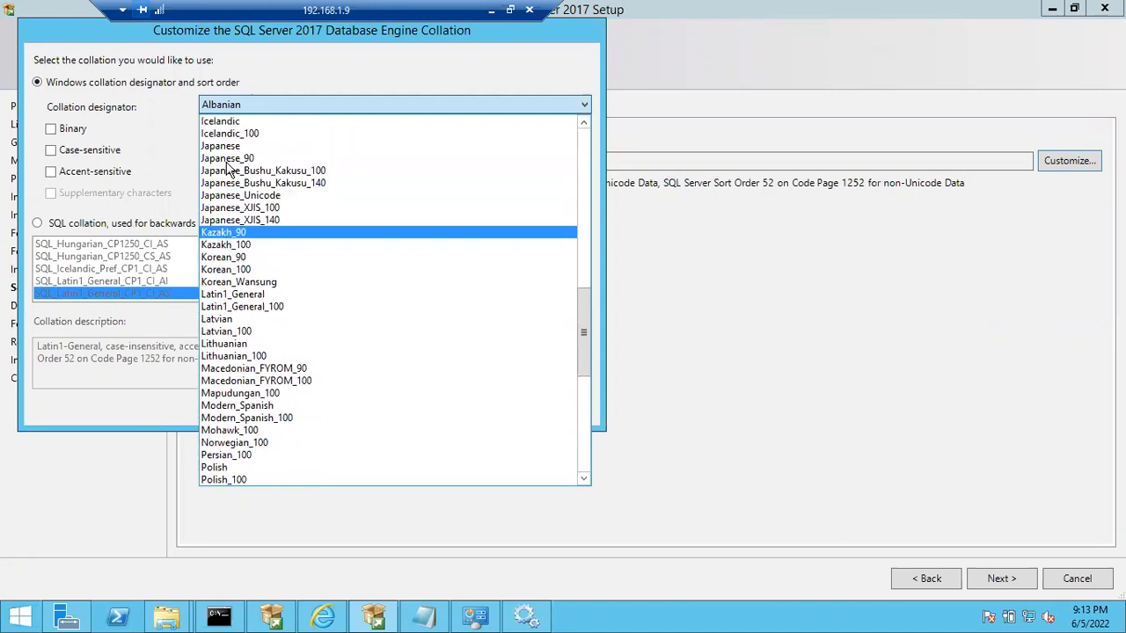
scroll(228, 167, up, 3)
scroll(229, 167, down, 4)
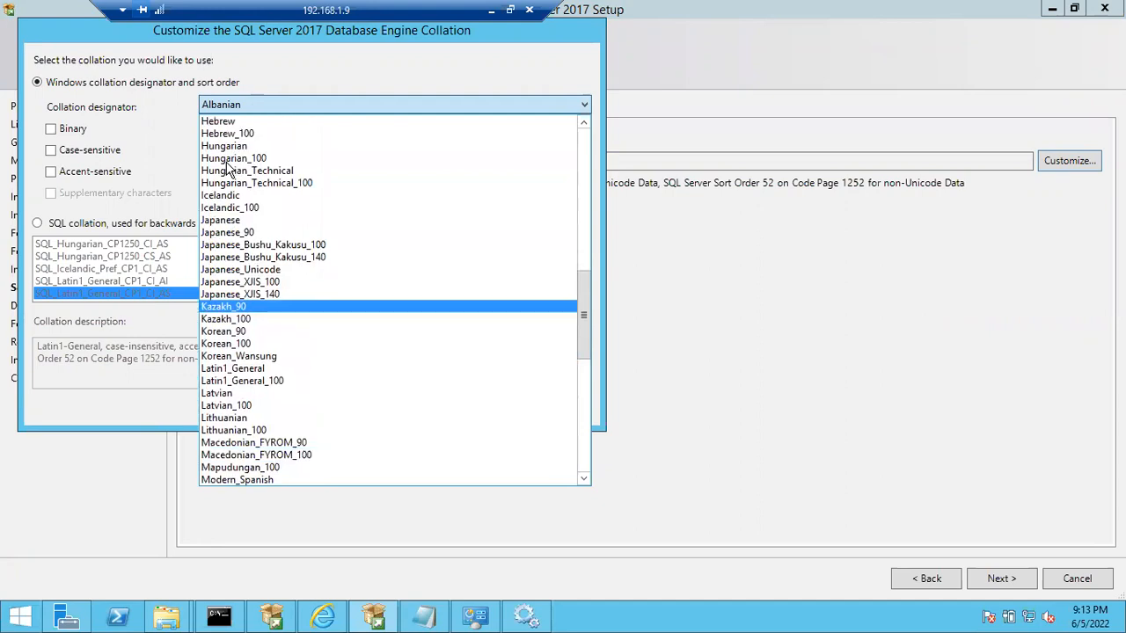
scroll(229, 167, down, 3)
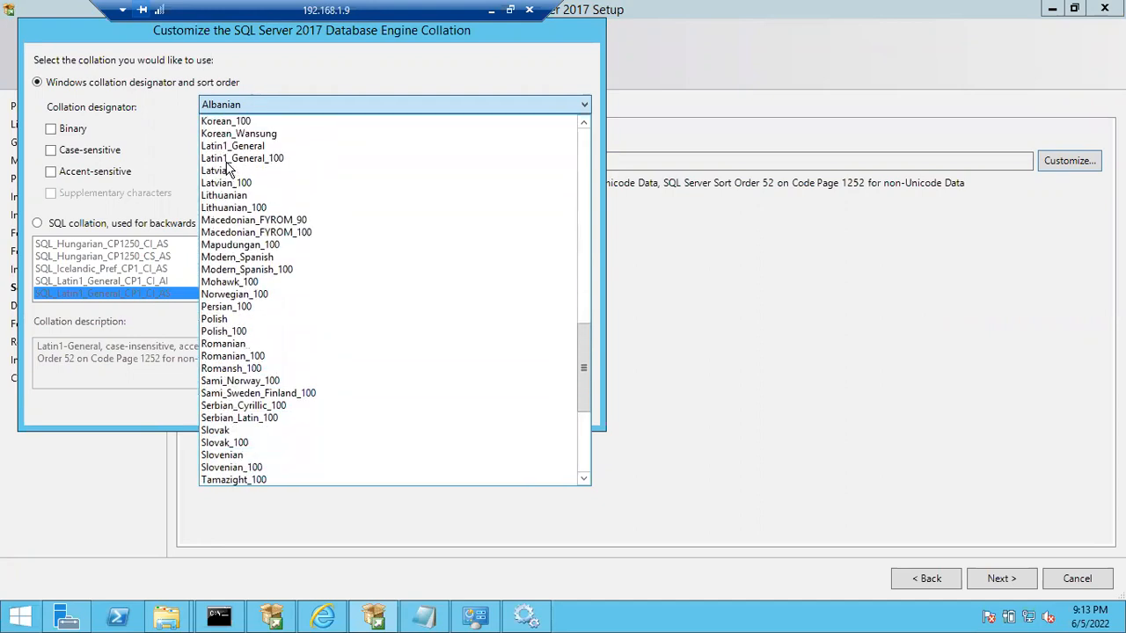
scroll(229, 167, down, 2)
scroll(229, 167, down, 1)
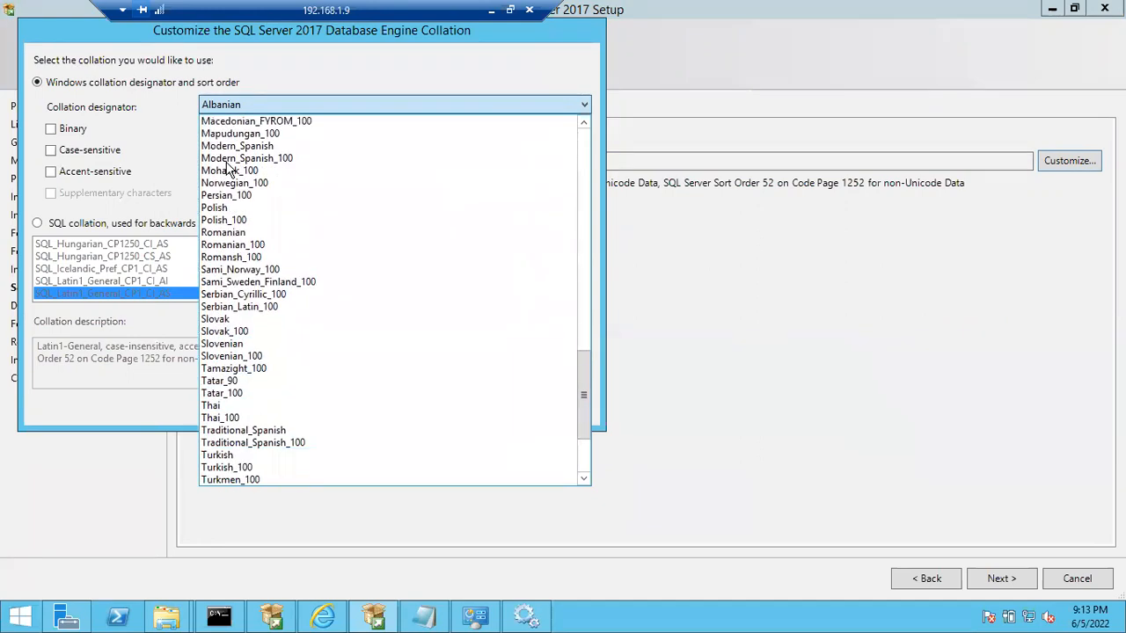
scroll(236, 286, down, 4)
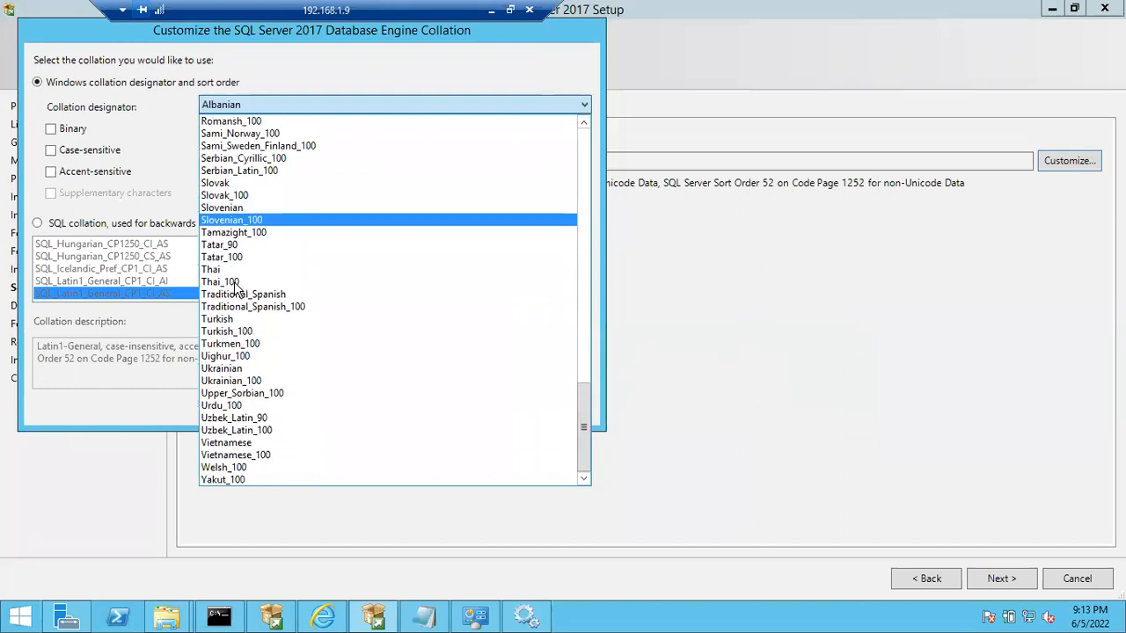
scroll(236, 286, up, 20)
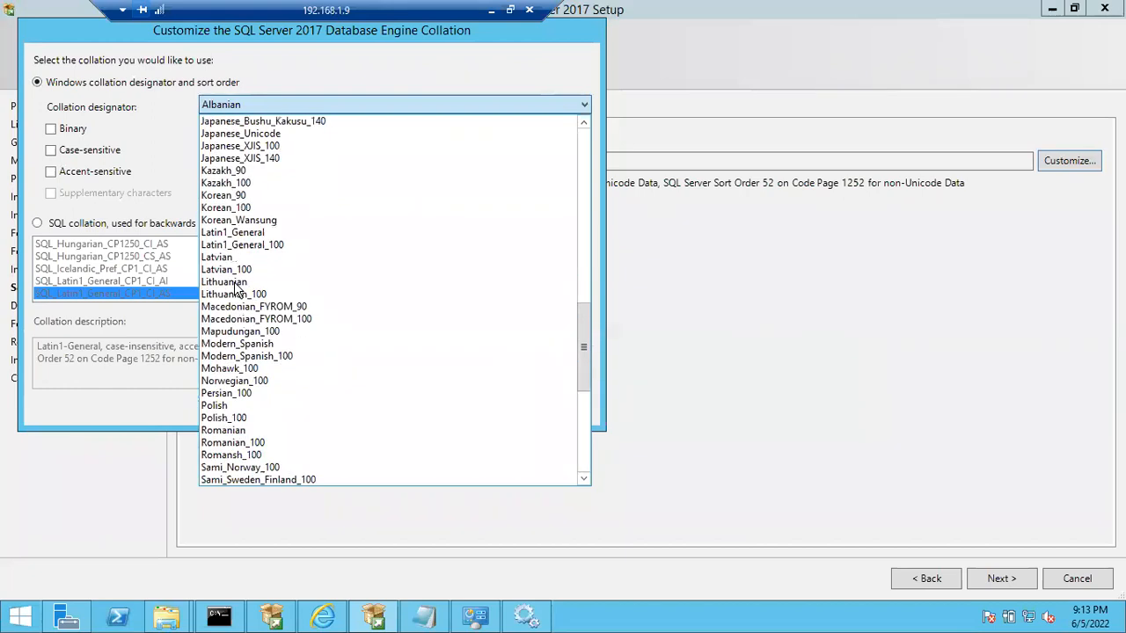
scroll(236, 286, up, 4)
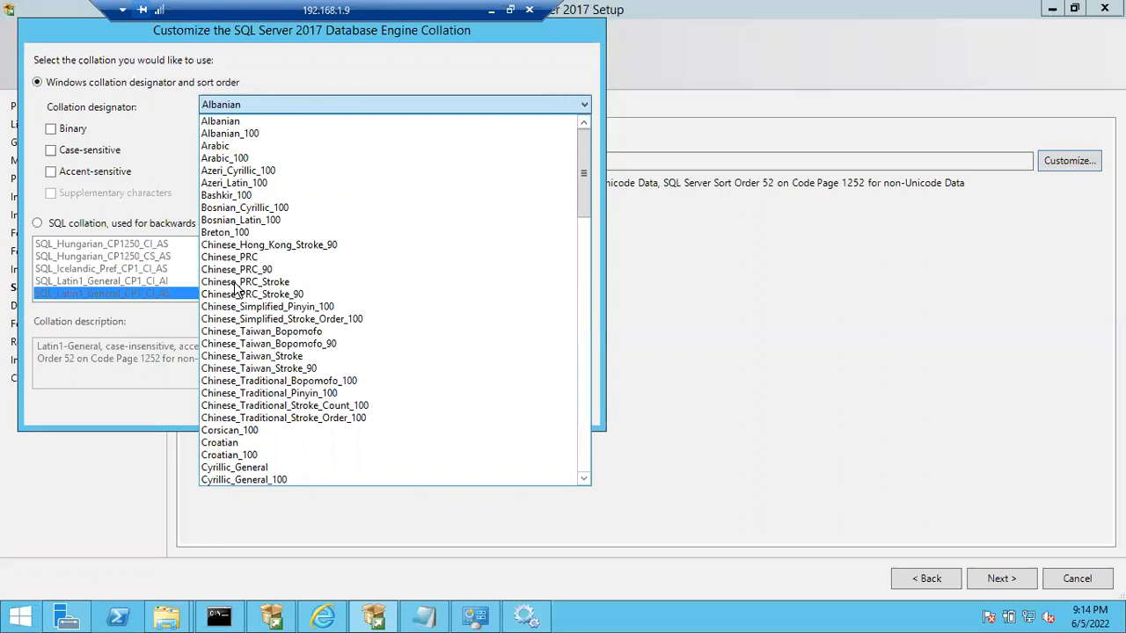
click(166, 131)
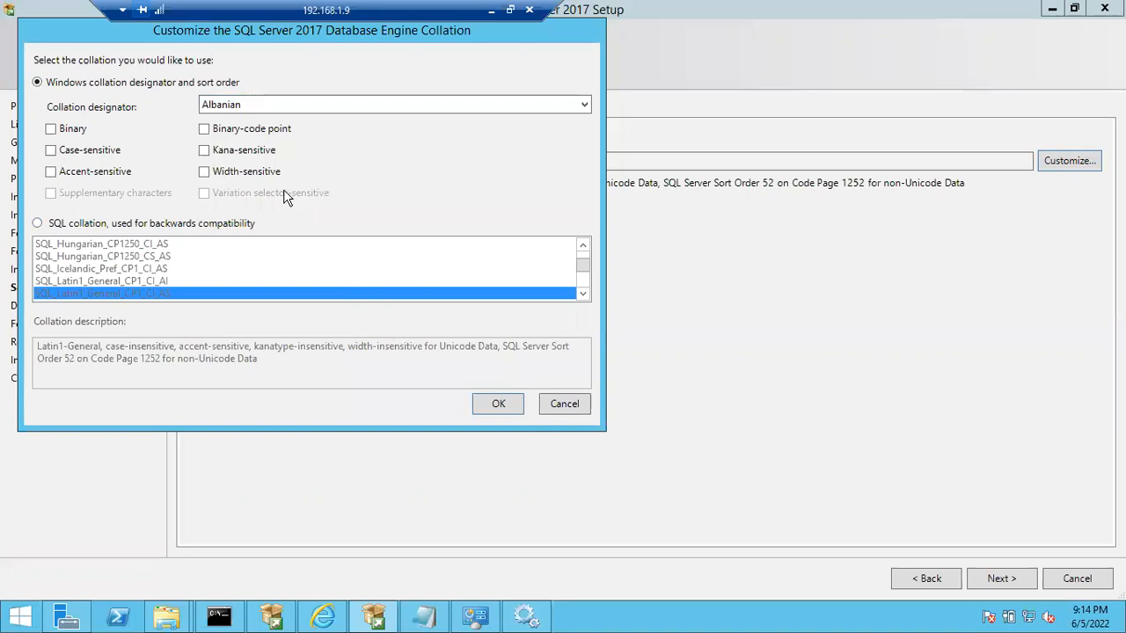
click(565, 404)
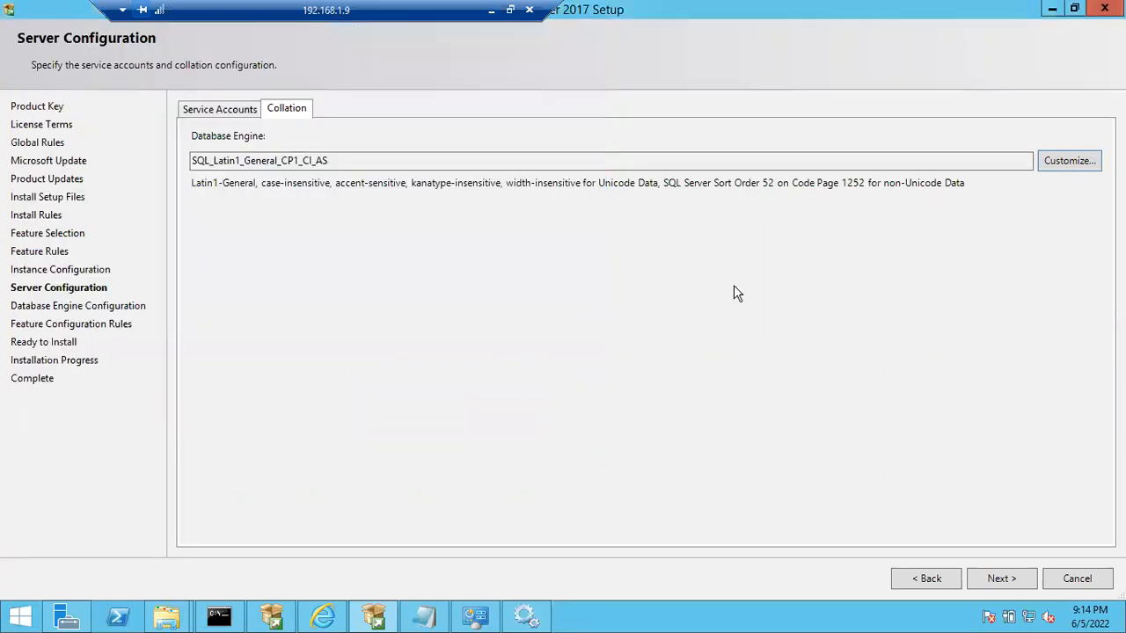
- Review the SQL collation selection in the customization dialog again, cancel it, and inspect the Database Engine collation name
click(1065, 163)
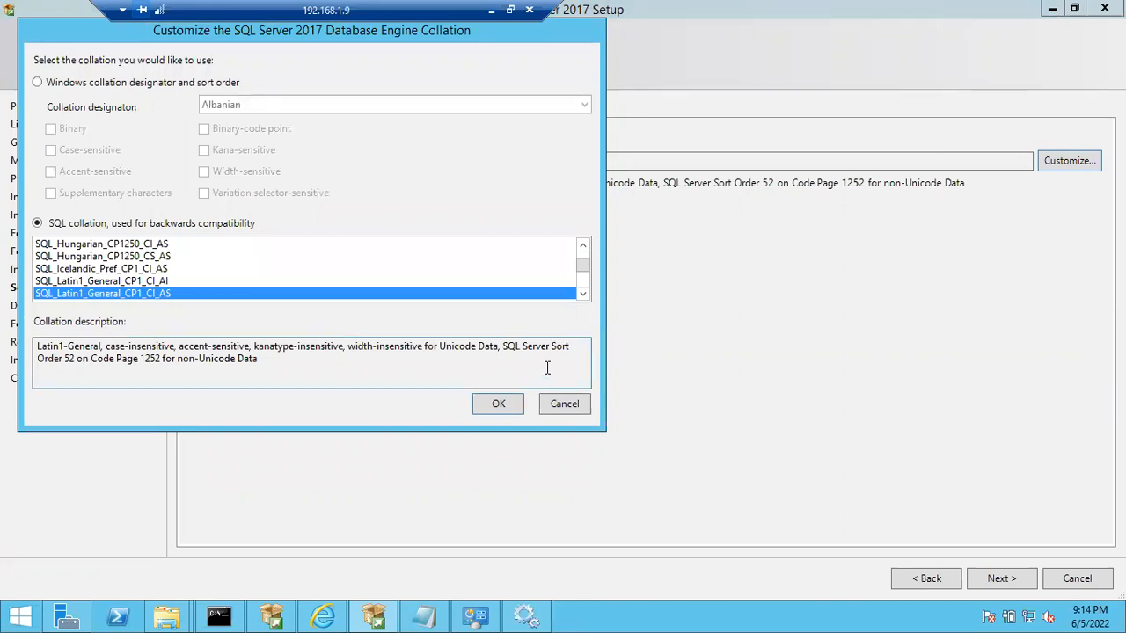
click(547, 403)
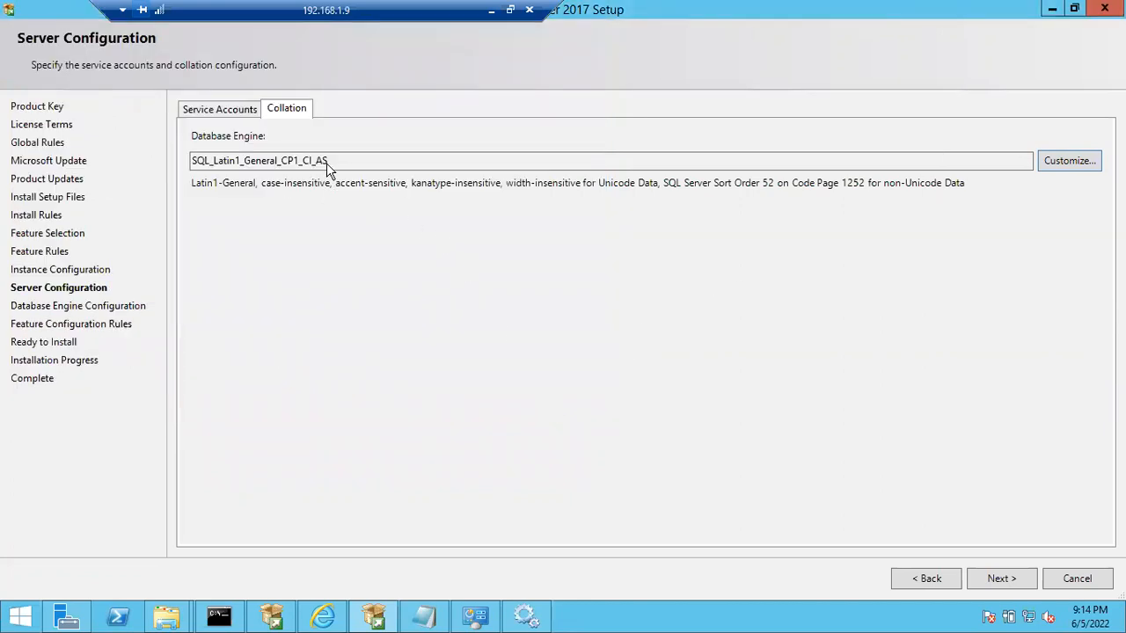
drag(334, 160, 179, 157)
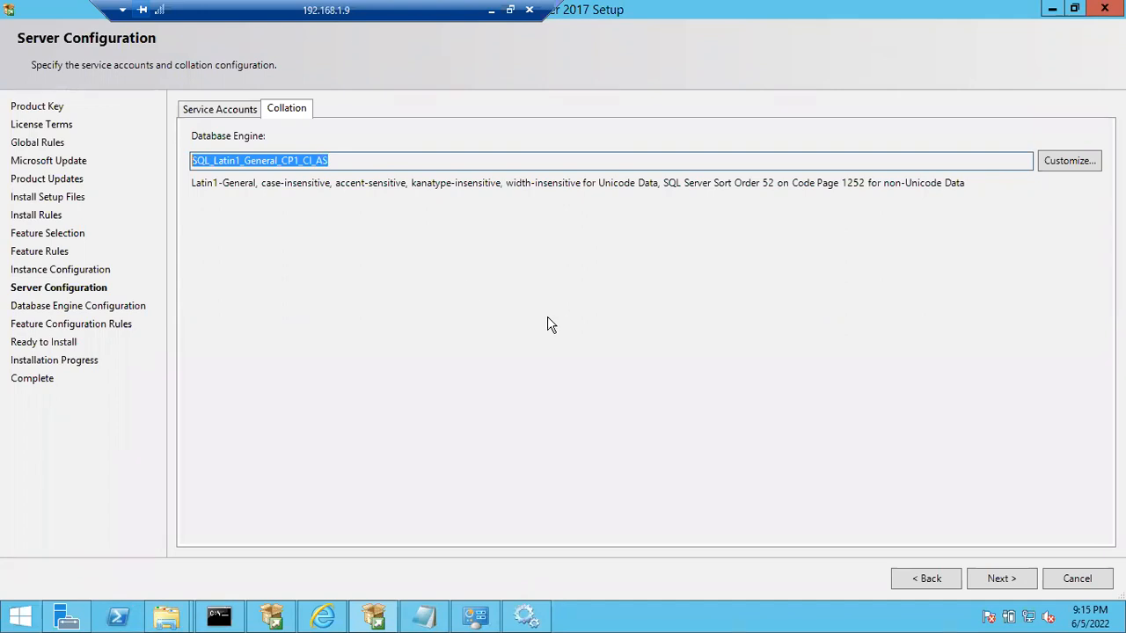
click(481, 159)
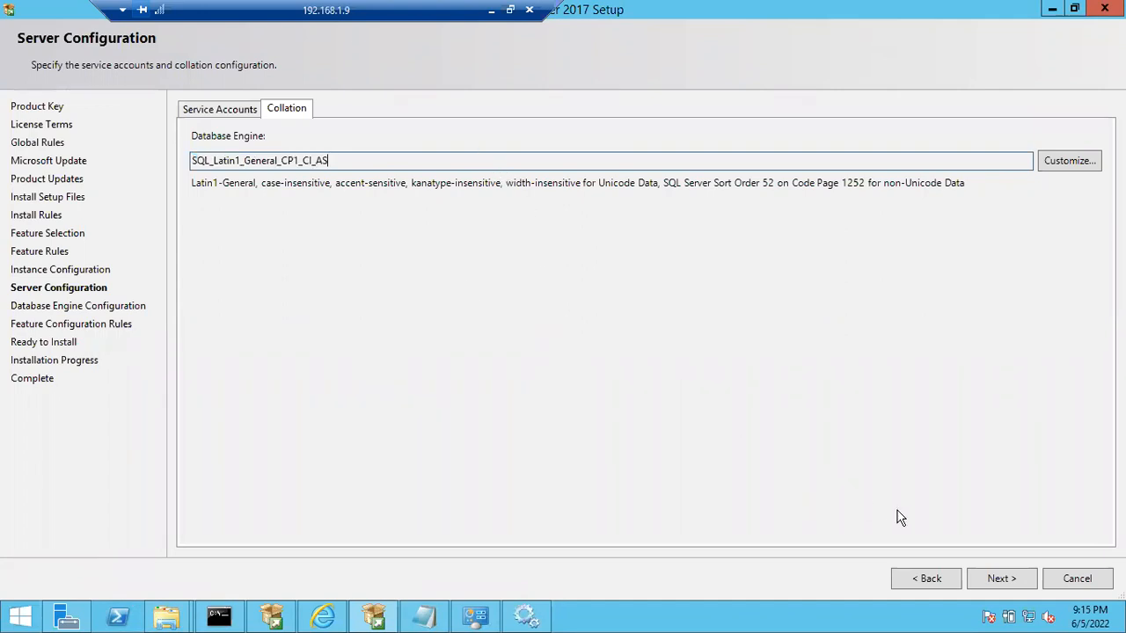
- Continue to Database Engine Configuration, view the Mixed Mode password options, and select Windows authentication mode
click(995, 577)
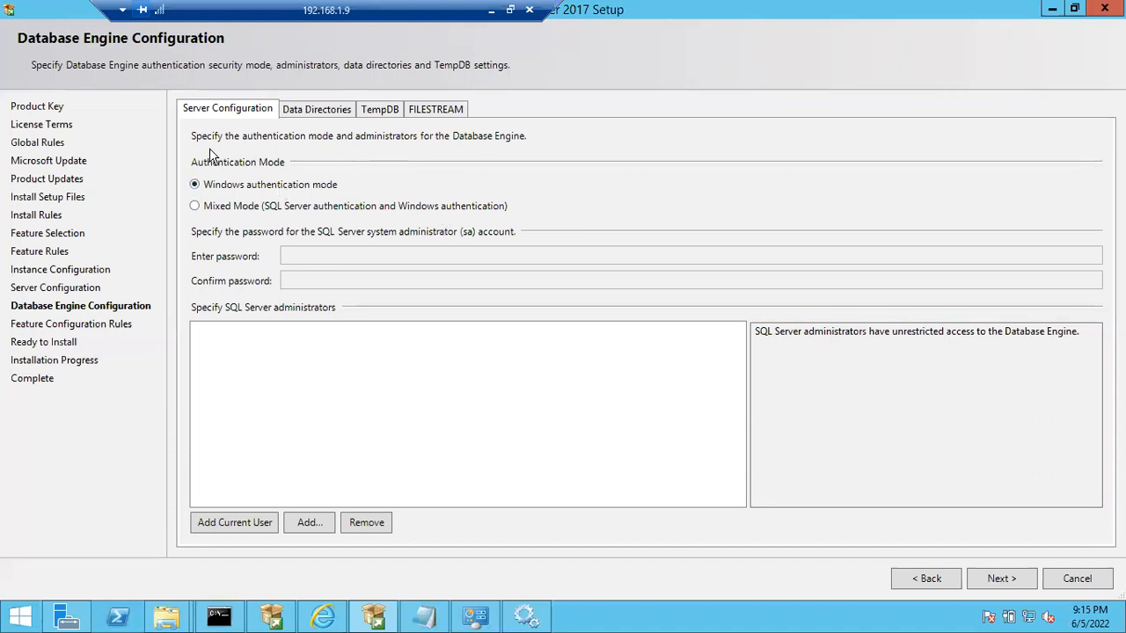
click(203, 209)
click(207, 196)
click(224, 208)
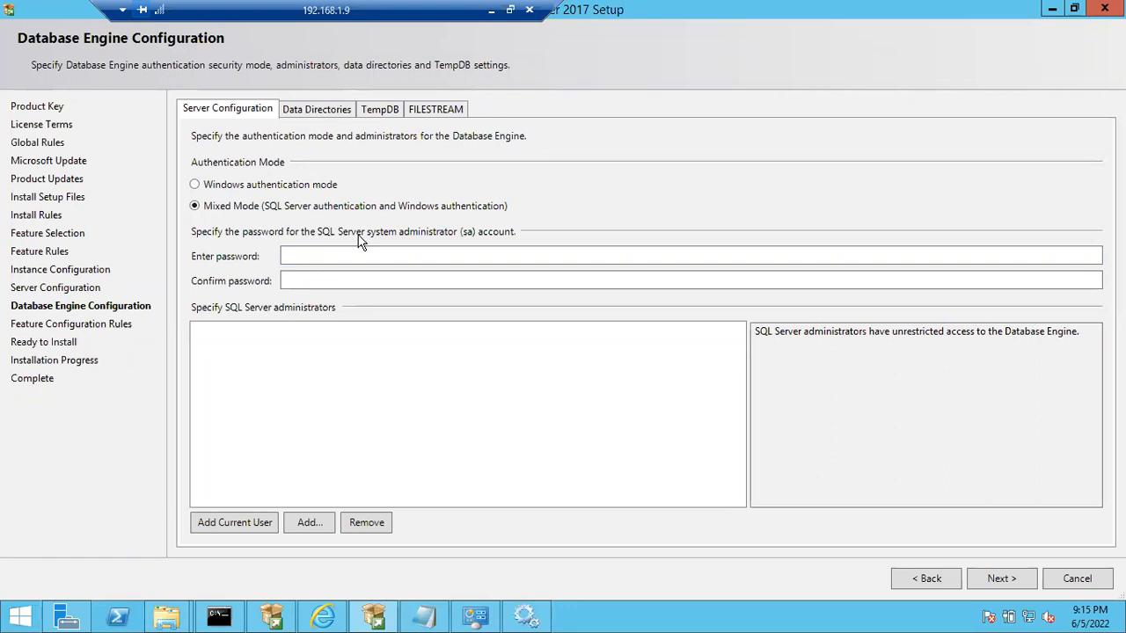
click(233, 189)
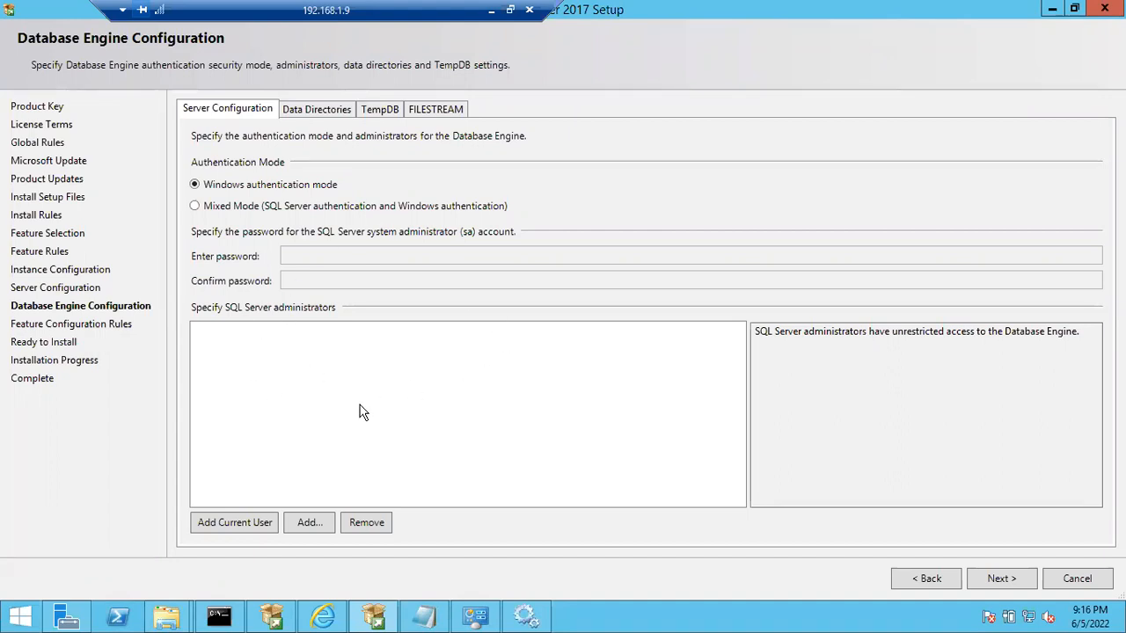
- Add the current user as a SQL Server administrator and check the signed-in account on the Start screen
click(247, 528)
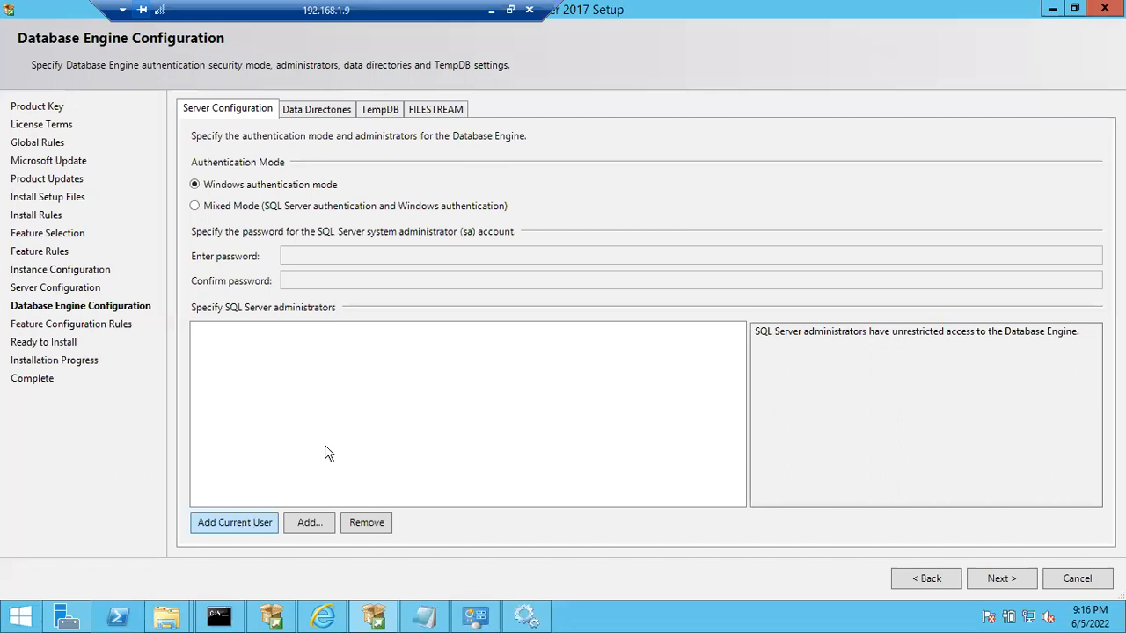
click(22, 619)
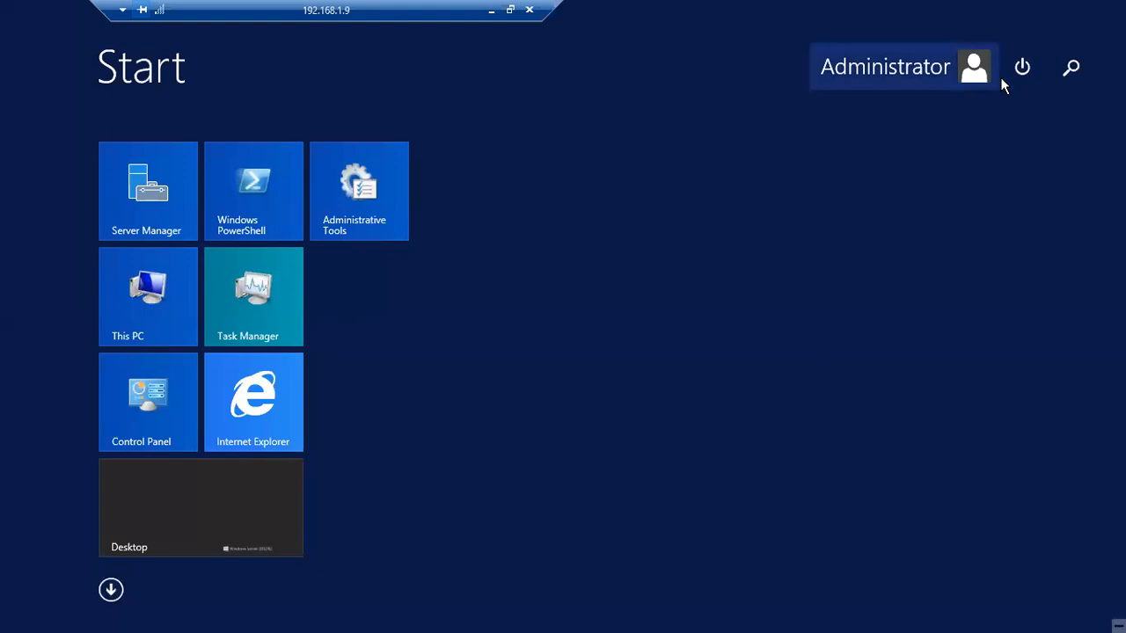
click(936, 104)
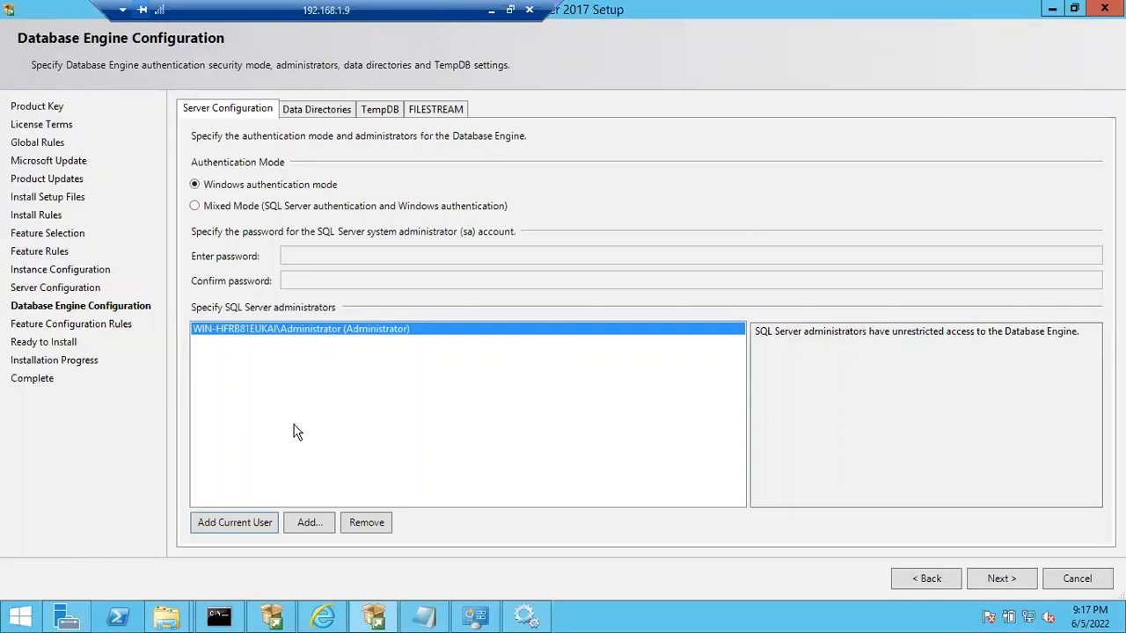
- View the Select Users or Groups dialog for adding further SQL Server administrators and cancel it
click(299, 522)
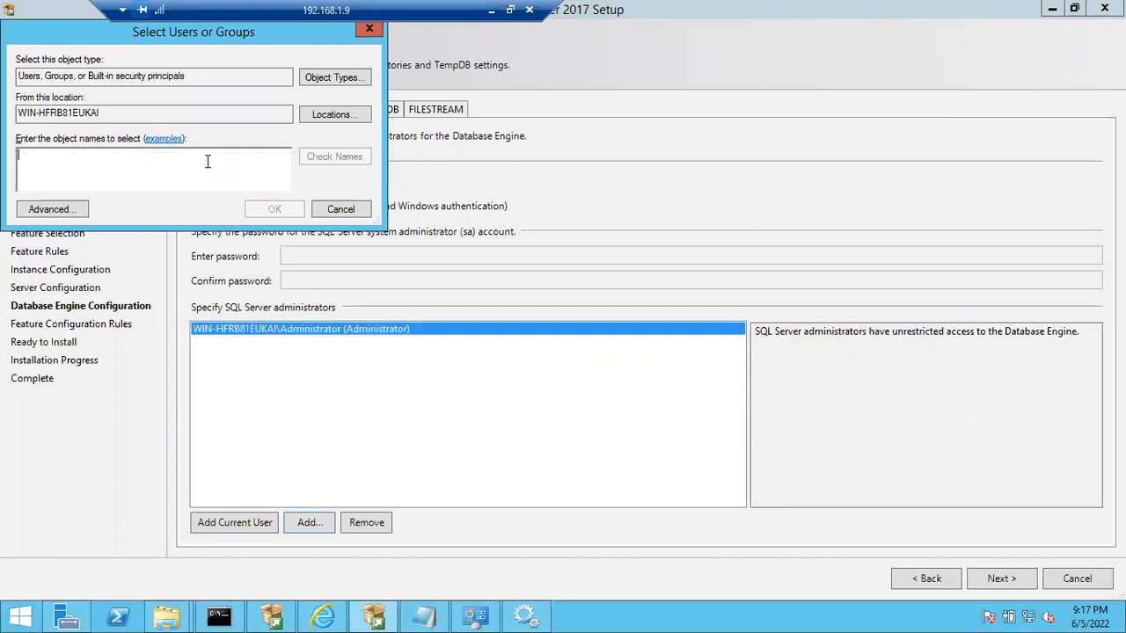
click(358, 209)
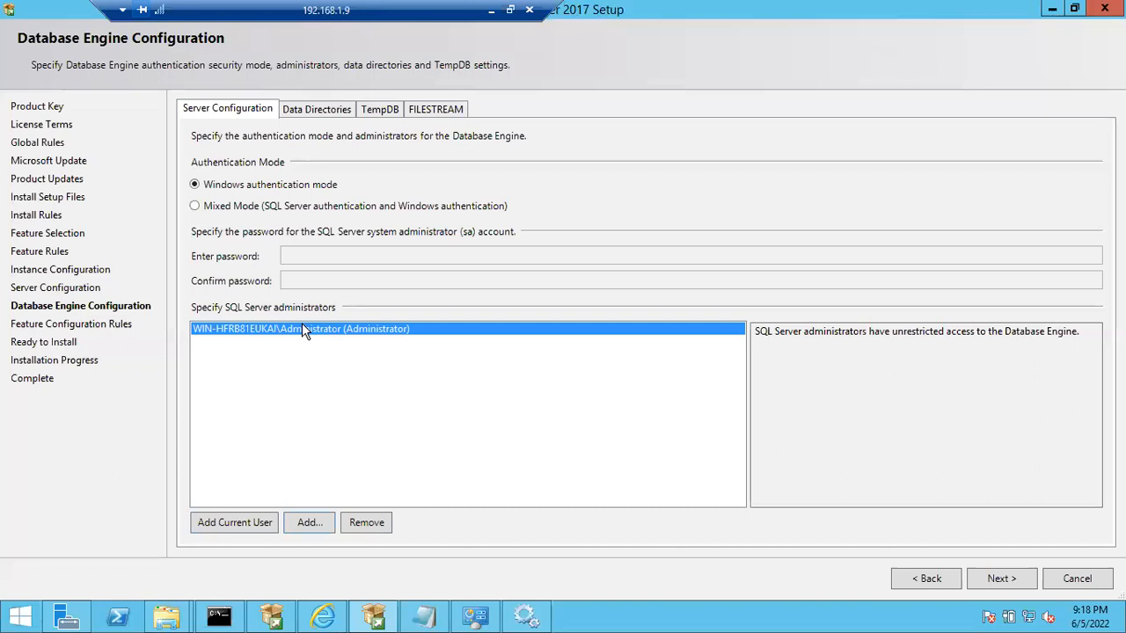
click(308, 527)
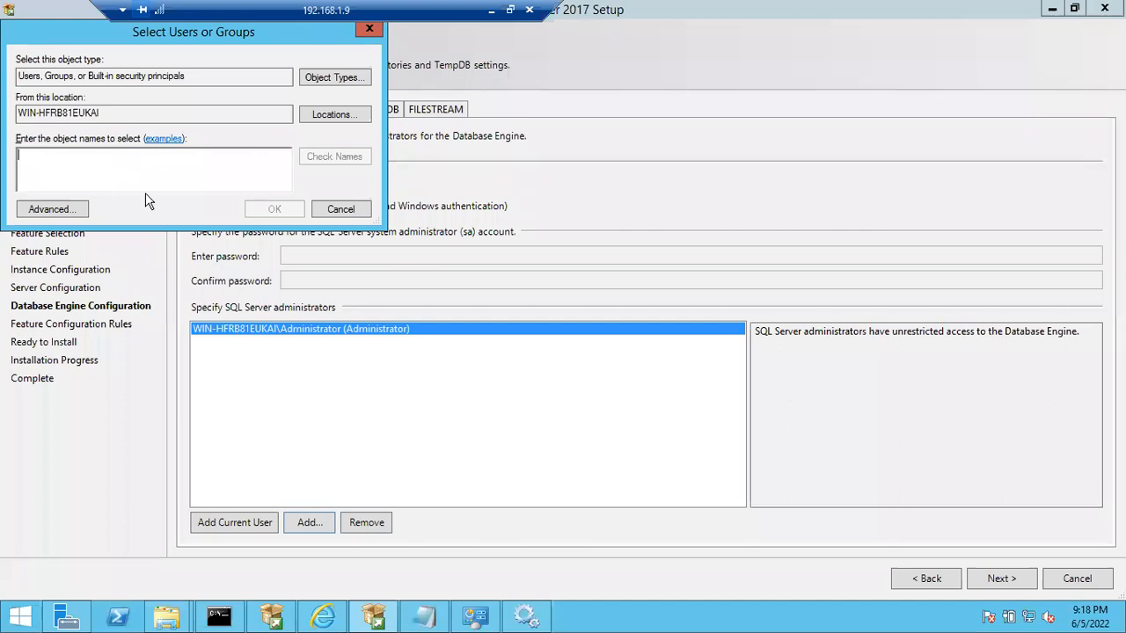
click(339, 210)
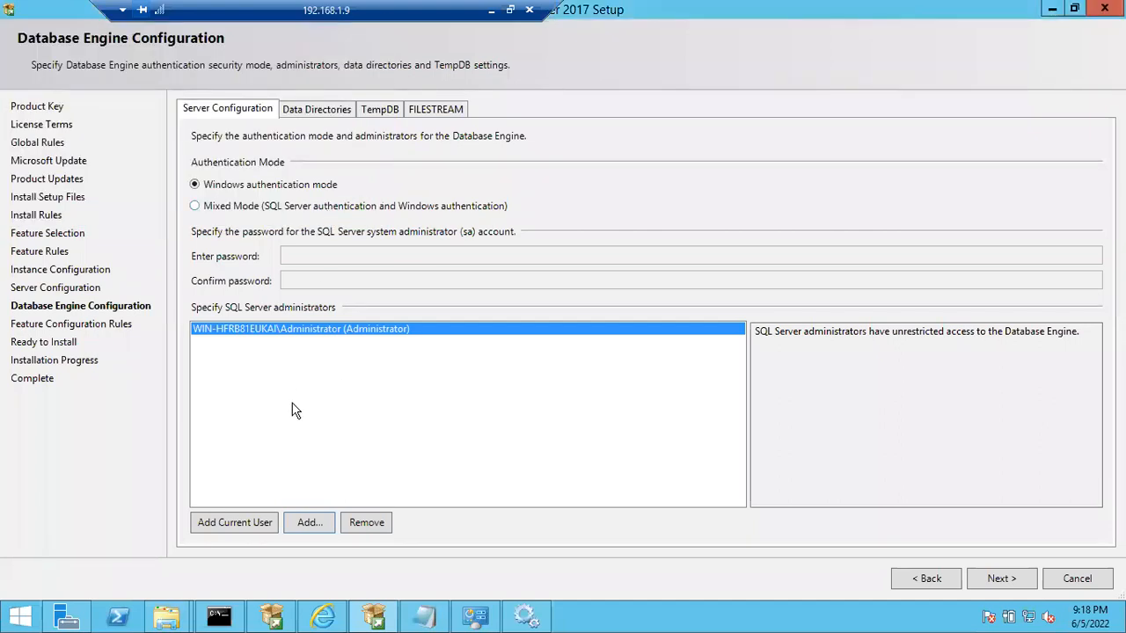
- View the Database Engine data directories, check the server's available drives under This PC in File Explorer, and return to SQL Server 2017 Setup
click(317, 108)
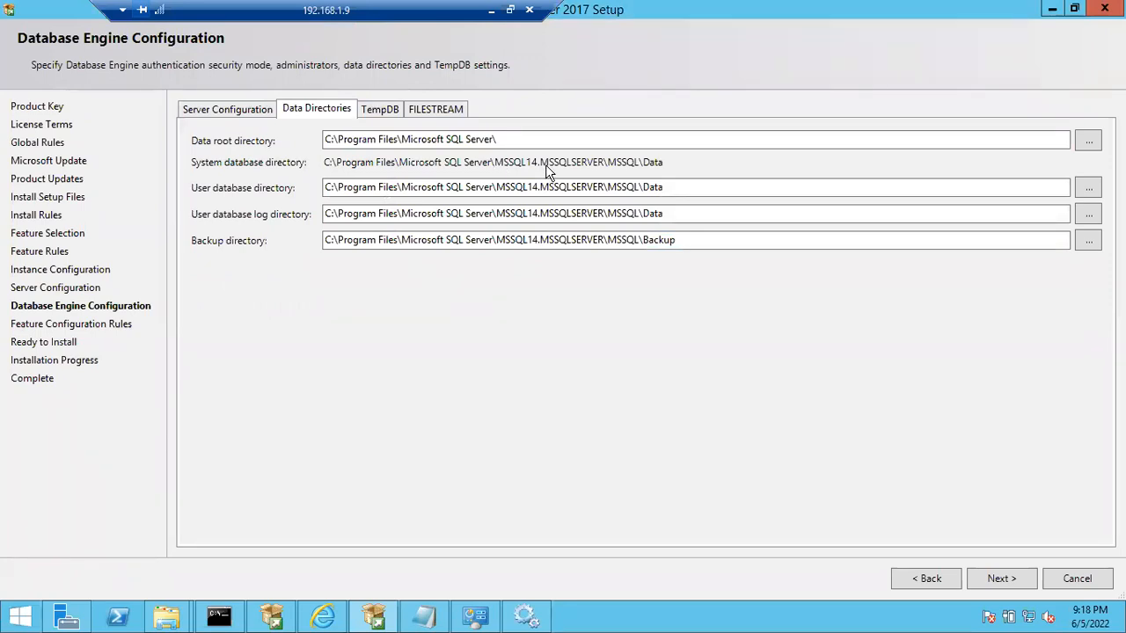
mouse_move(165, 620)
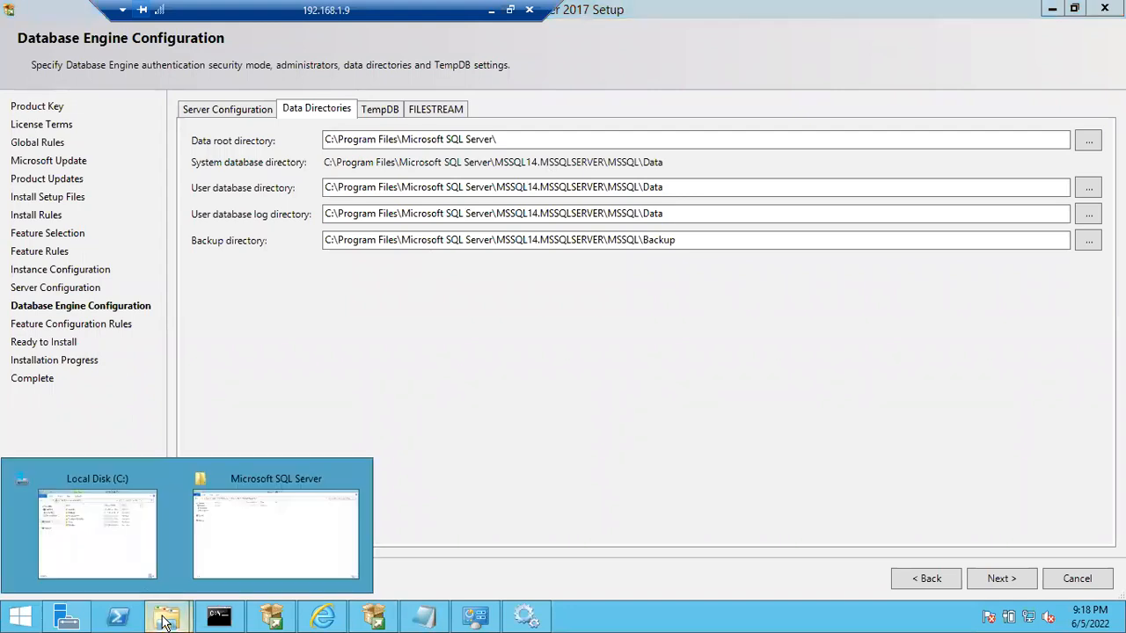
click(95, 556)
click(195, 239)
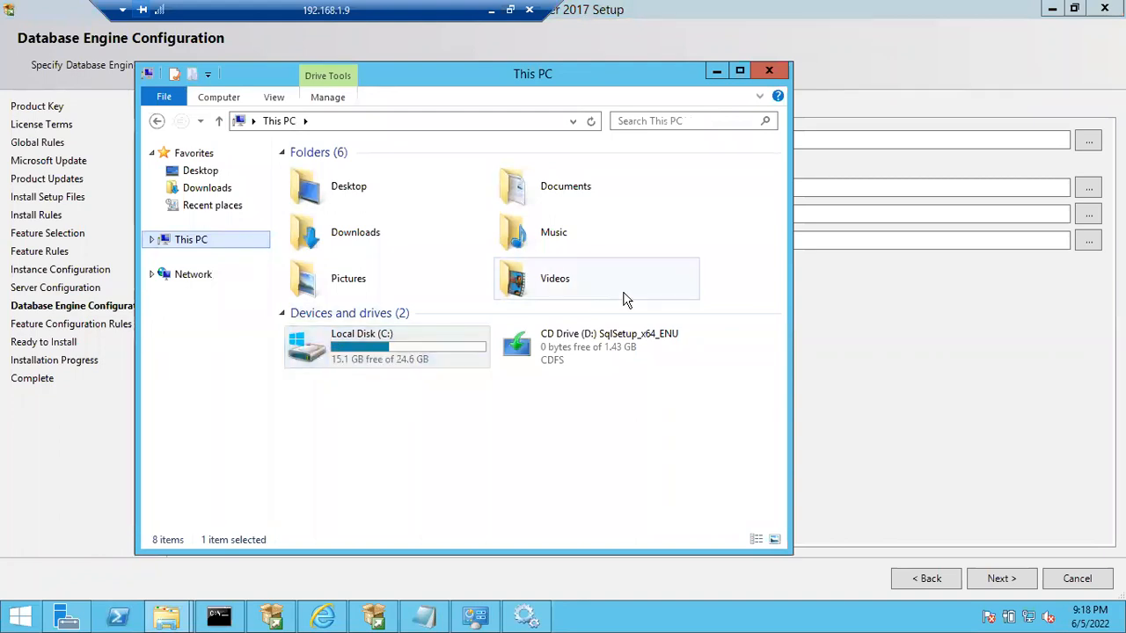
click(716, 72)
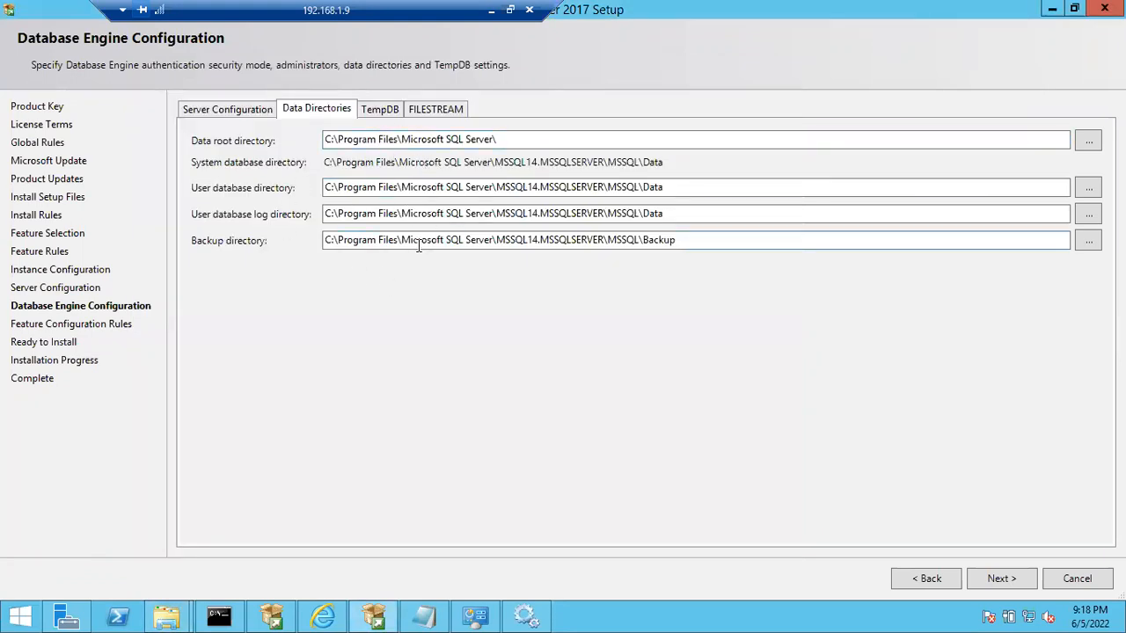
- Examine the drive letters in the user database, user database log and backup directory paths
drag(335, 186, 298, 246)
click(332, 215)
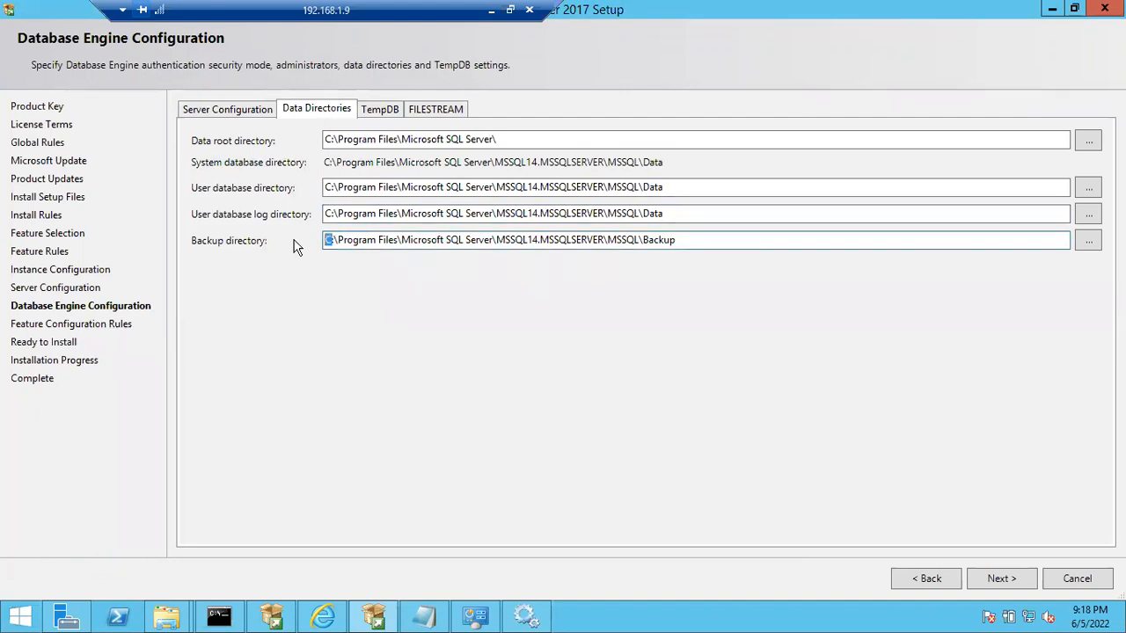
drag(329, 186, 308, 190)
click(325, 215)
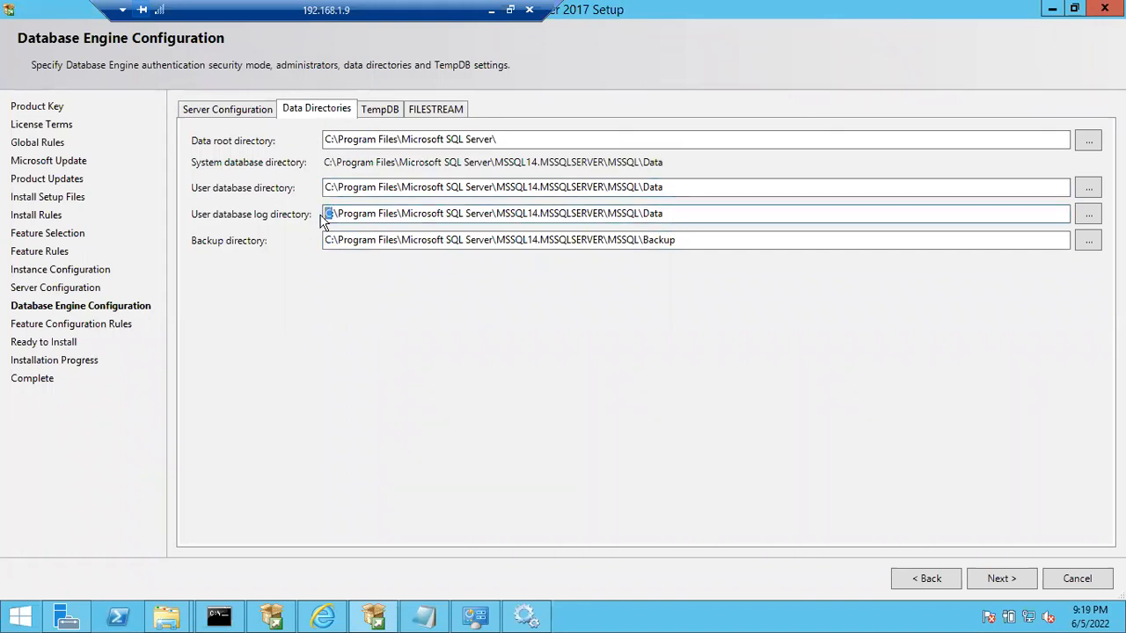
- Review the backup directory's drive letter, the TempDB file settings and the FILESTREAM options, and return to the authentication settings
click(334, 240)
drag(334, 240, 315, 247)
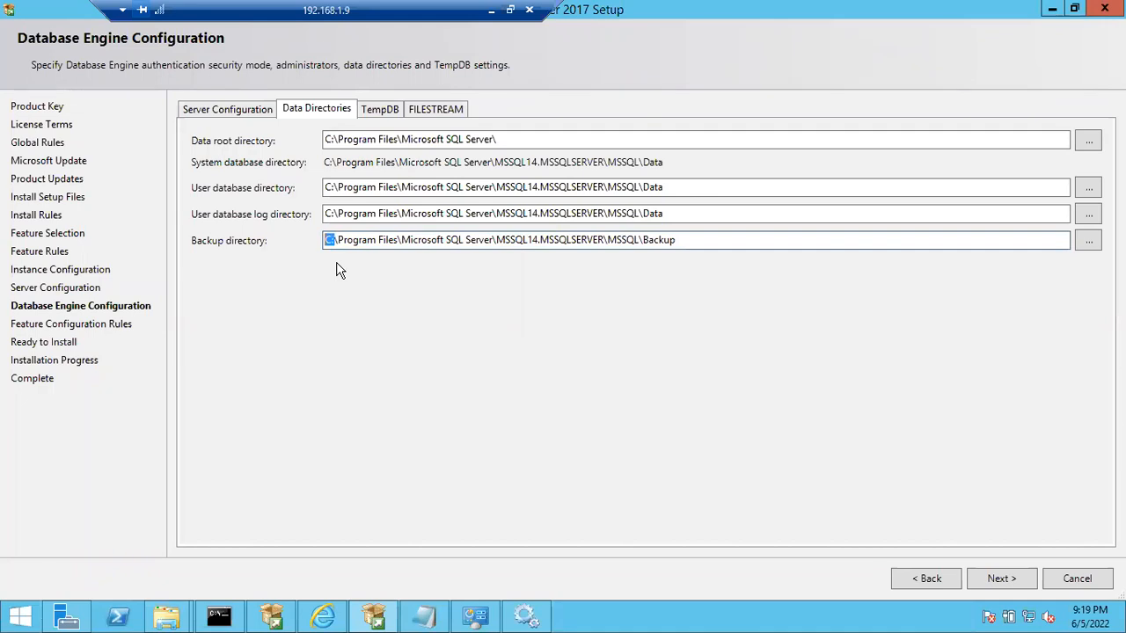
click(378, 110)
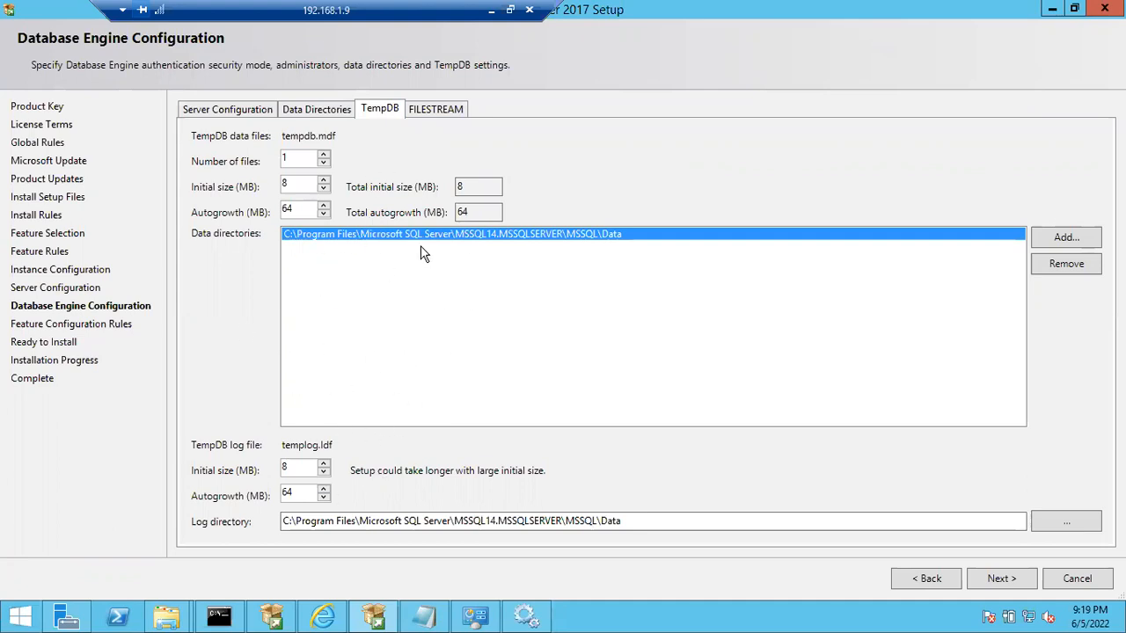
click(430, 112)
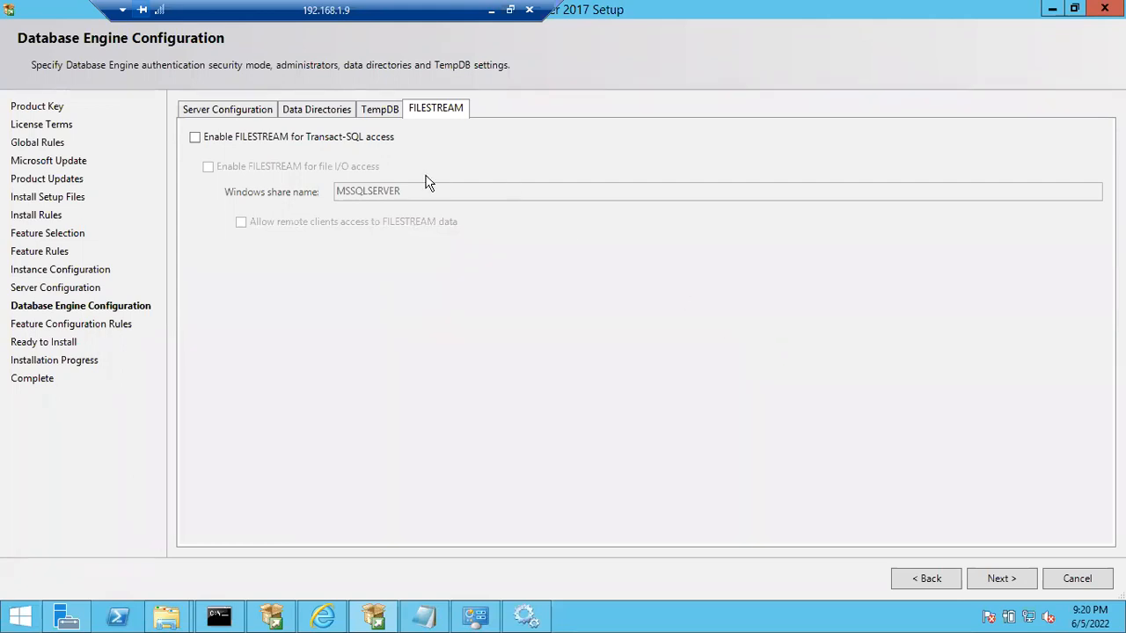
click(224, 107)
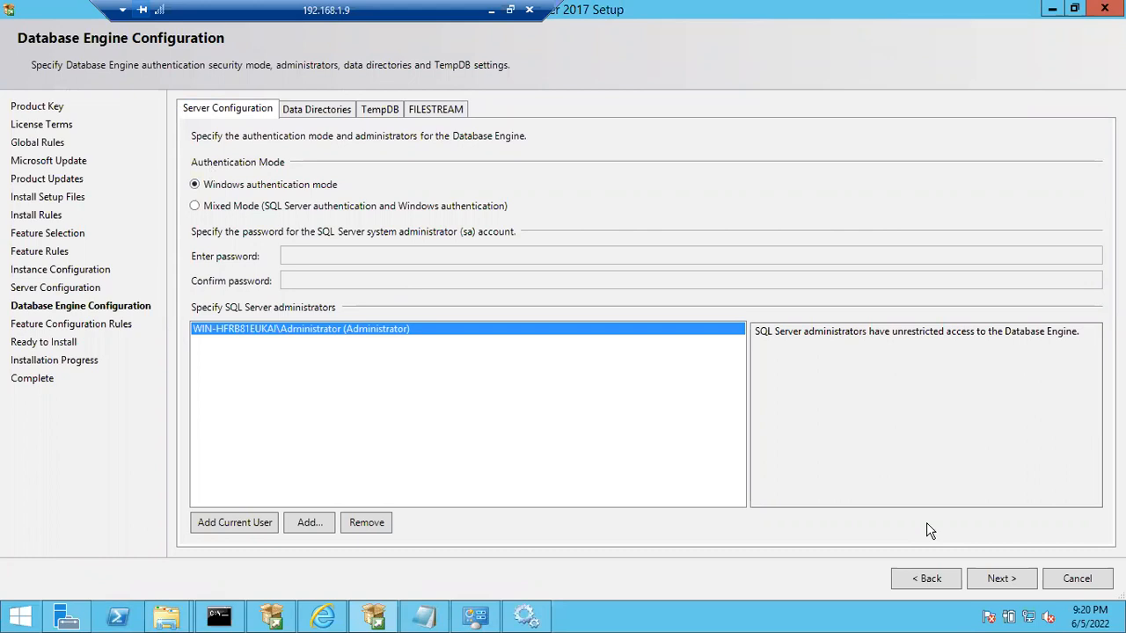
- Proceed to the Ready to Install page with the Database Engine settings and review the installation summary in a restored-down window
click(990, 578)
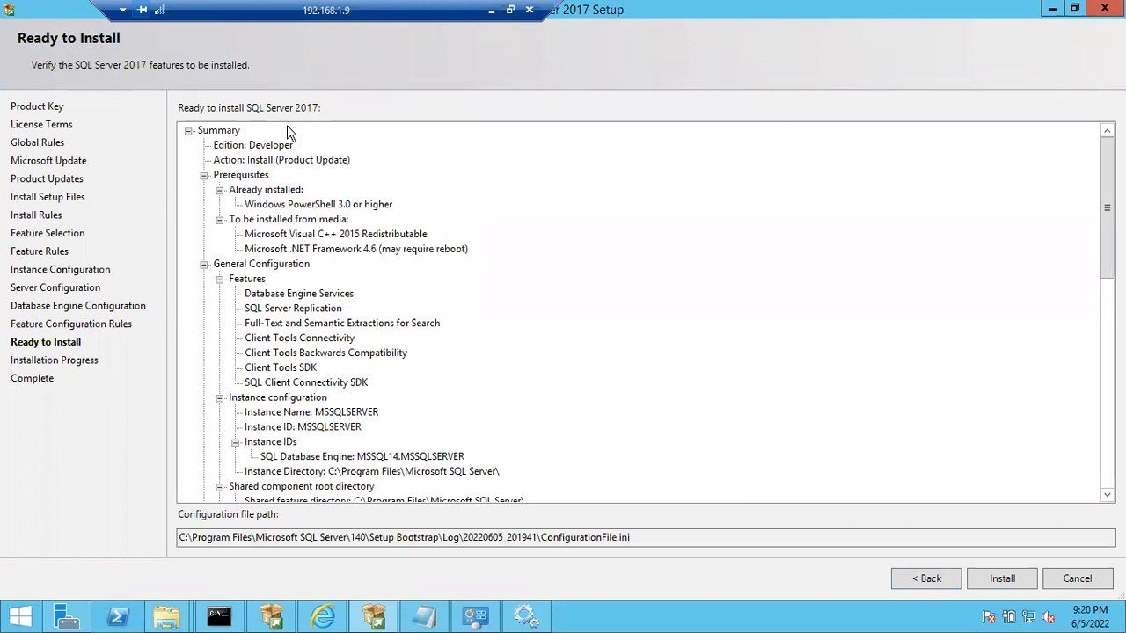
drag(1100, 175, 1095, 397)
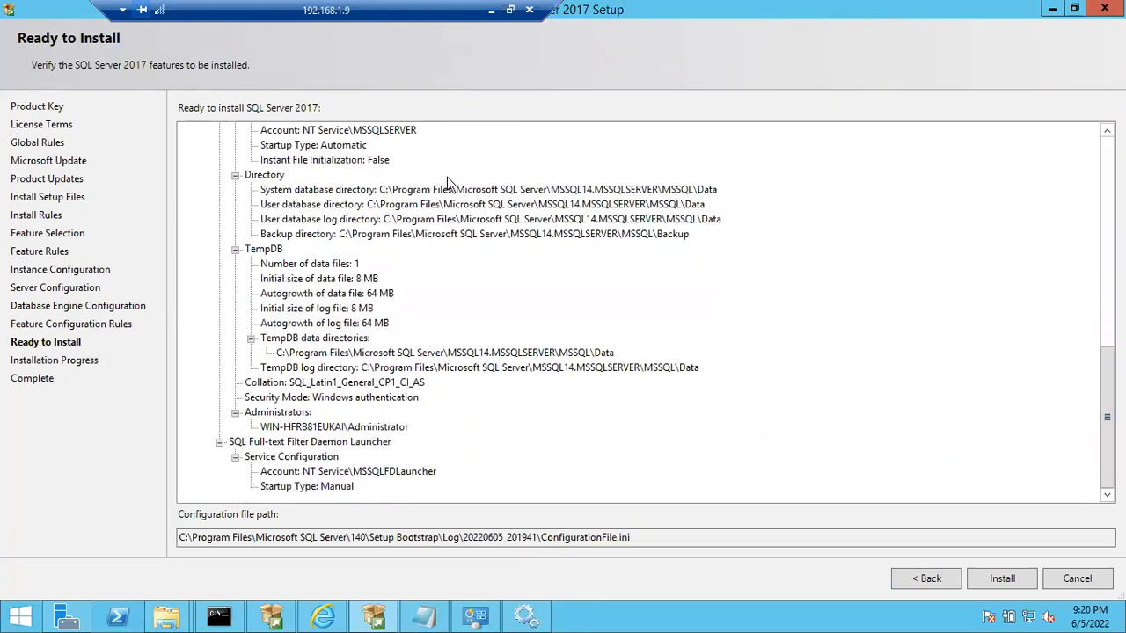
double_click(61, 18)
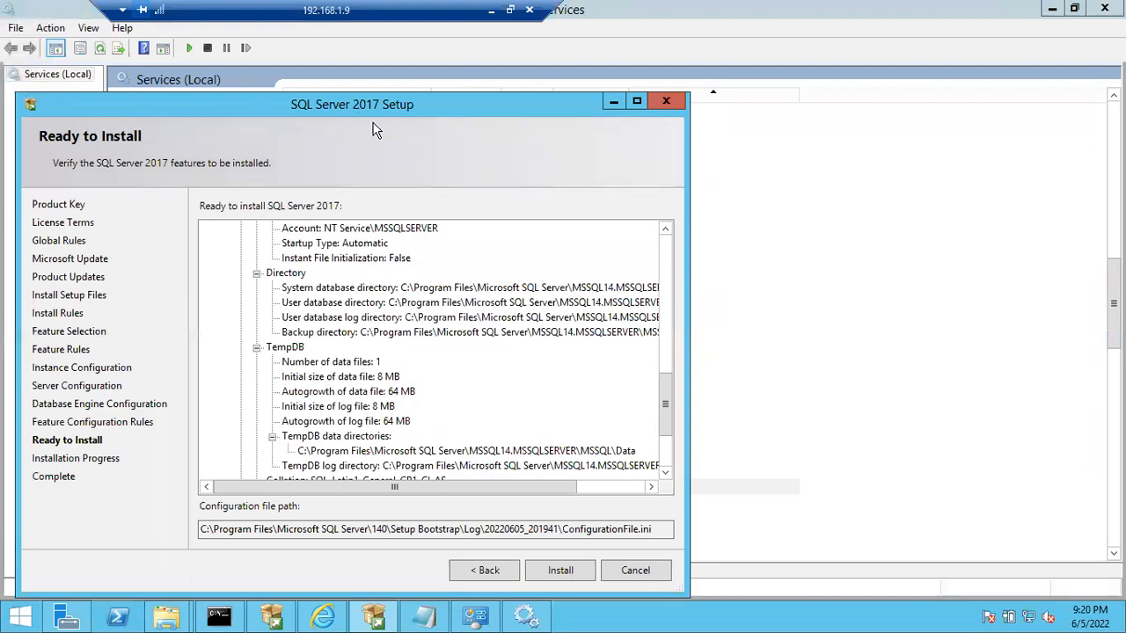
drag(666, 405, 642, 249)
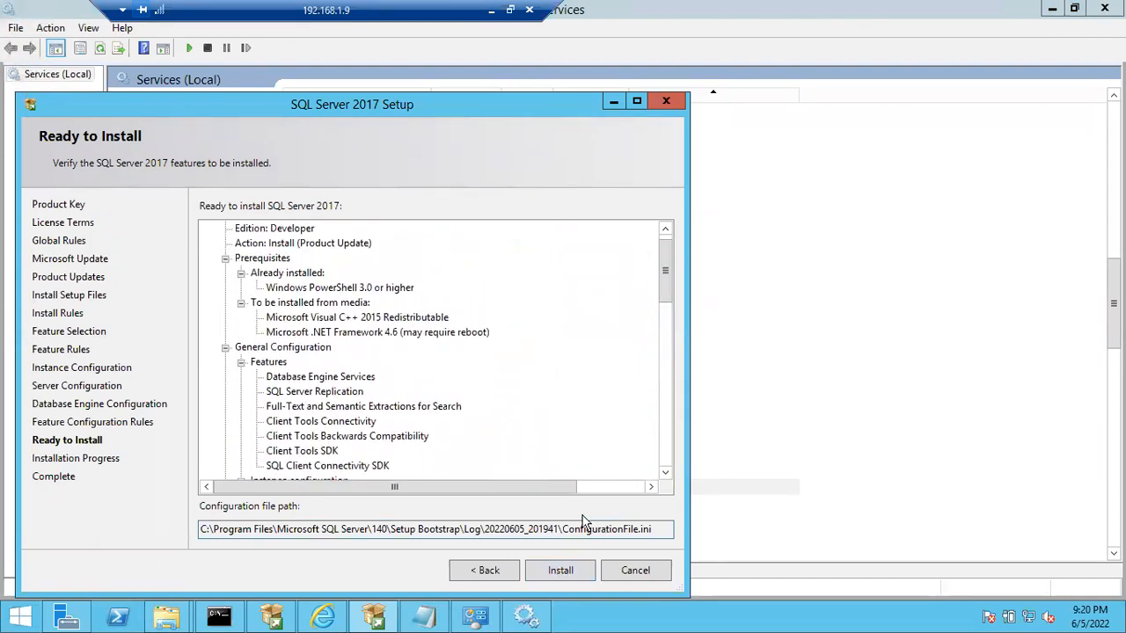
- Check the ConfigurationFile.ini name in the configuration file path and start the SQL Server 2017 installation
drag(564, 529, 656, 531)
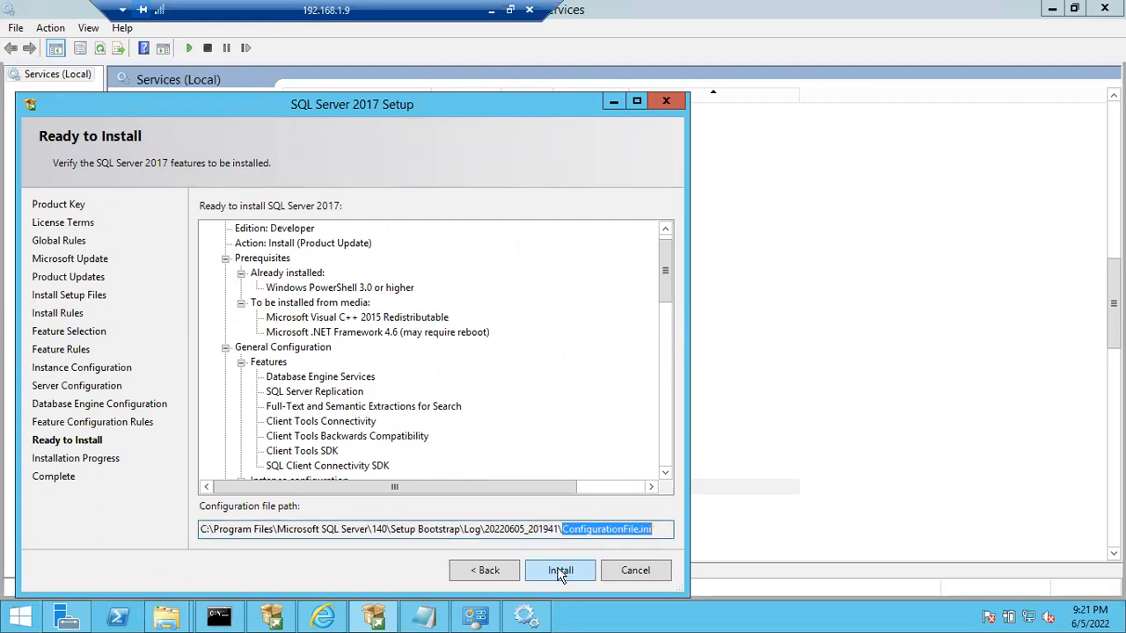
drag(652, 529, 563, 531)
click(560, 570)
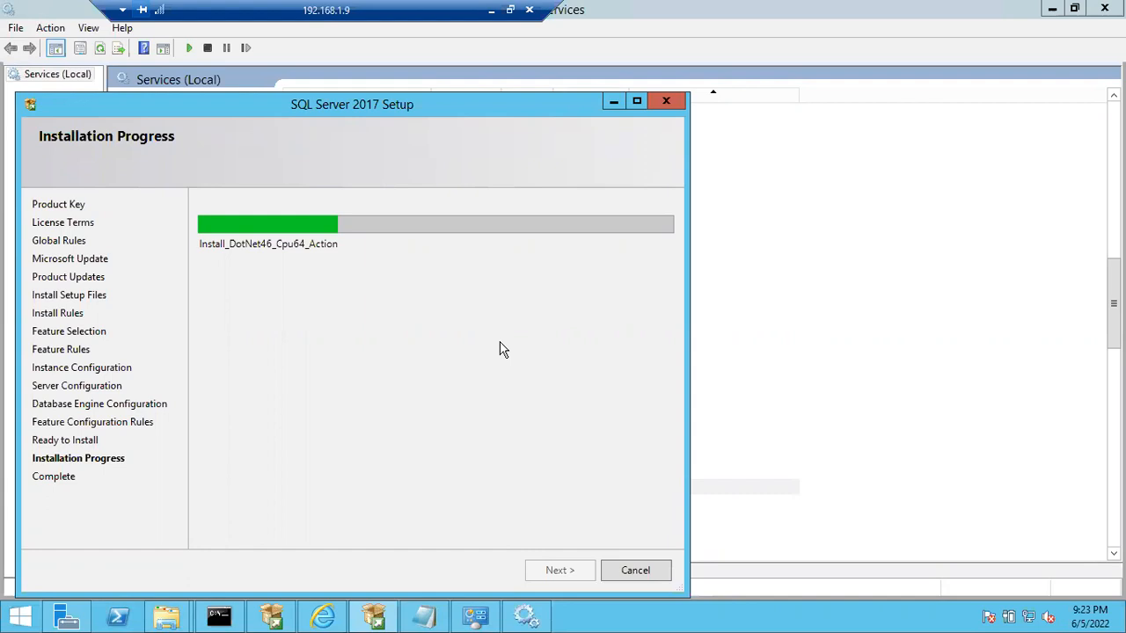
- View the server's power options on the Start screen and dismiss them without choosing one
click(21, 618)
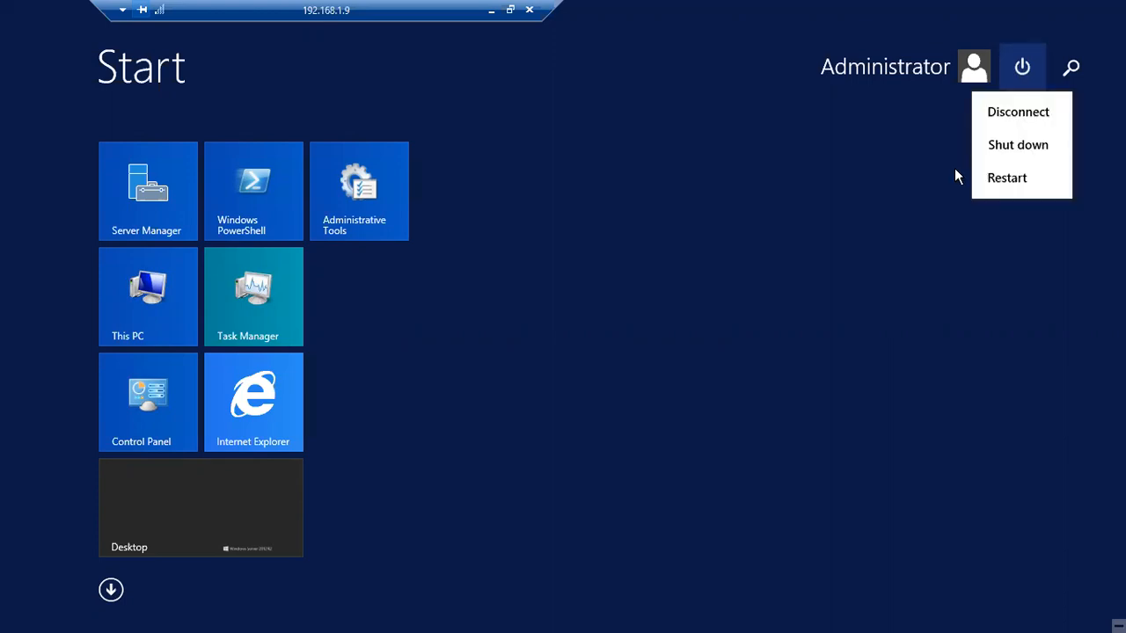
click(927, 178)
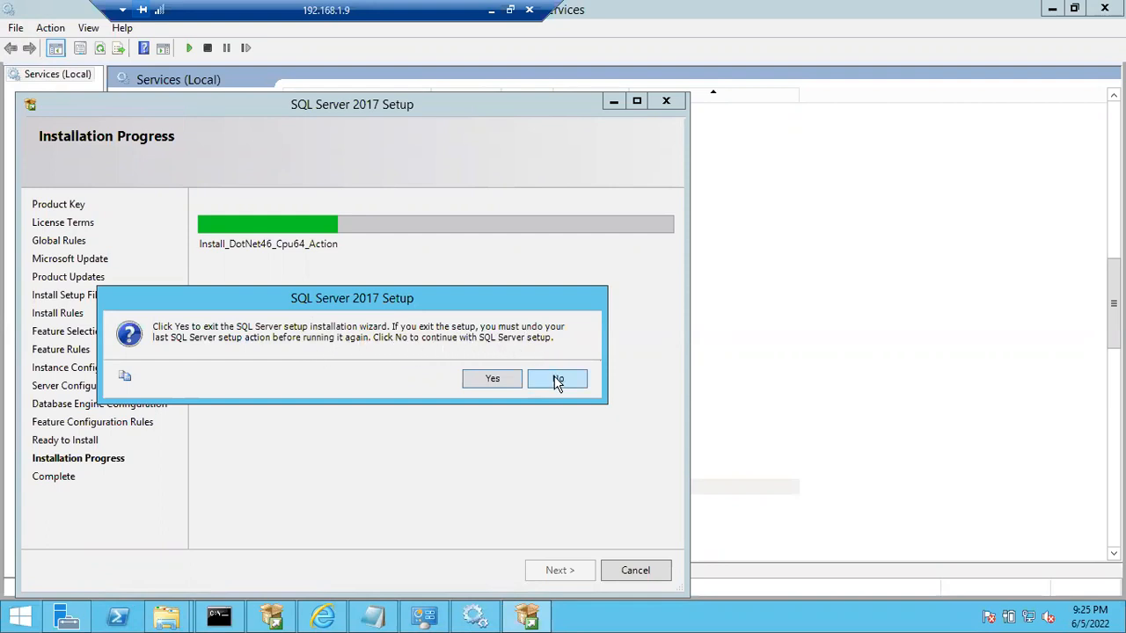
- Decline exiting the SQL Server 2017 setup and move its window aside to reveal the Services list
click(537, 622)
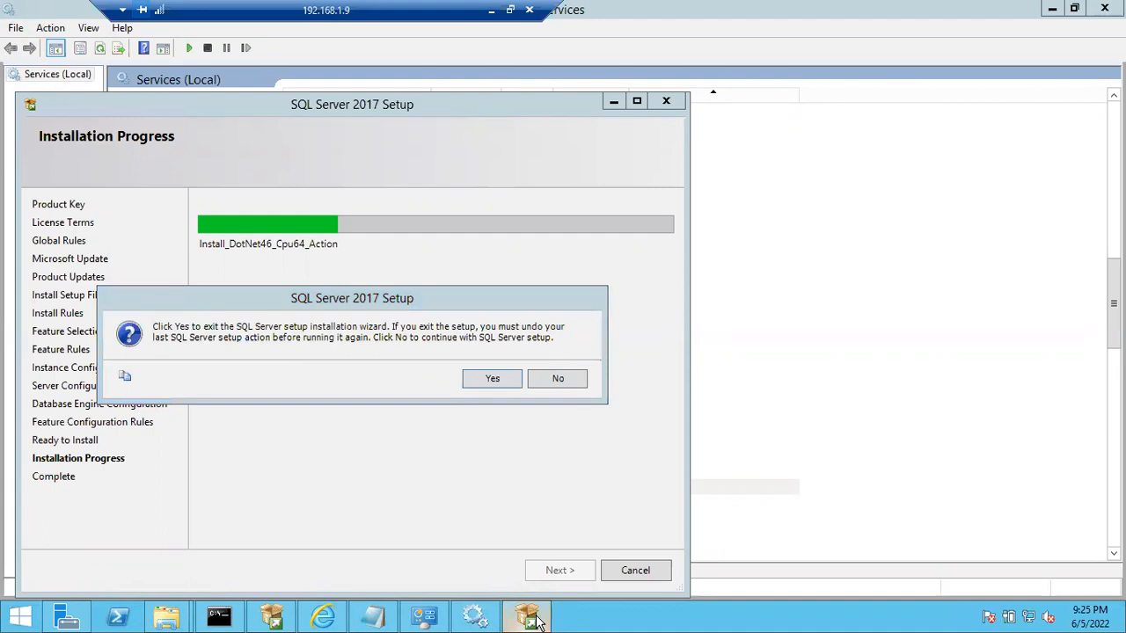
click(549, 384)
click(550, 387)
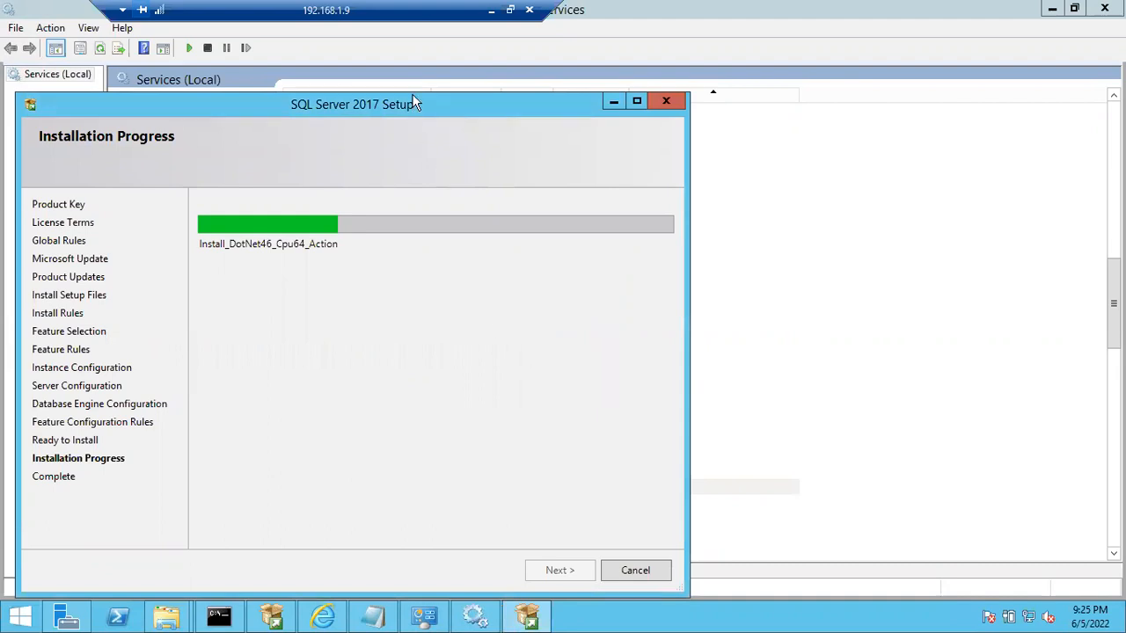
drag(392, 104, 596, 135)
drag(473, 135, 682, 139)
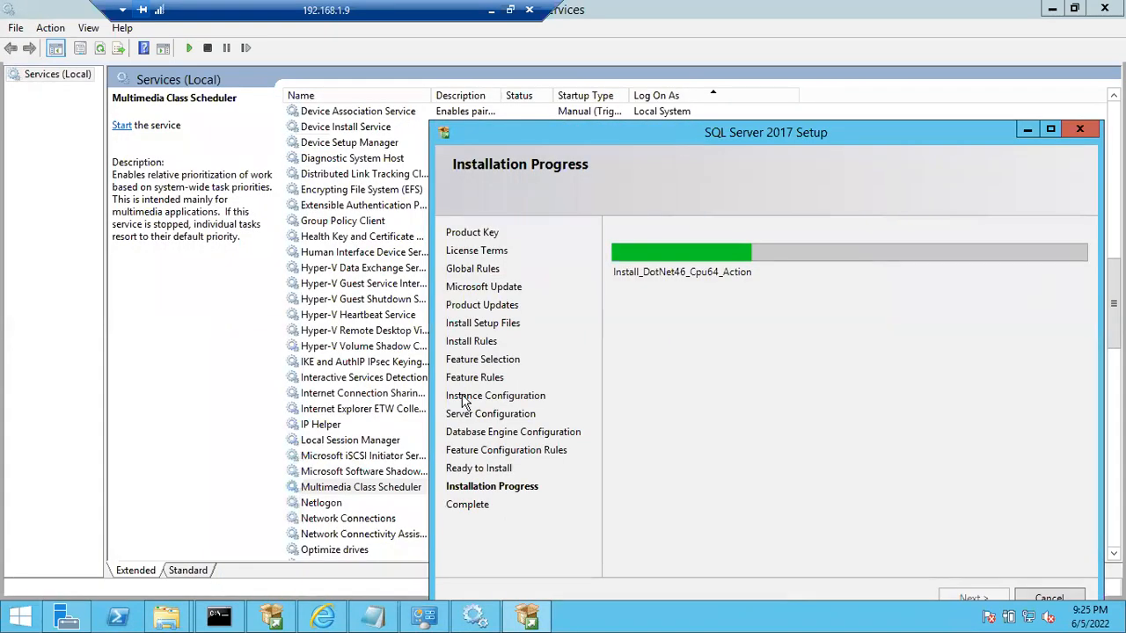
- Close the System and Services windows and minimize the SQL Server Installation Center while the installation runs
click(275, 620)
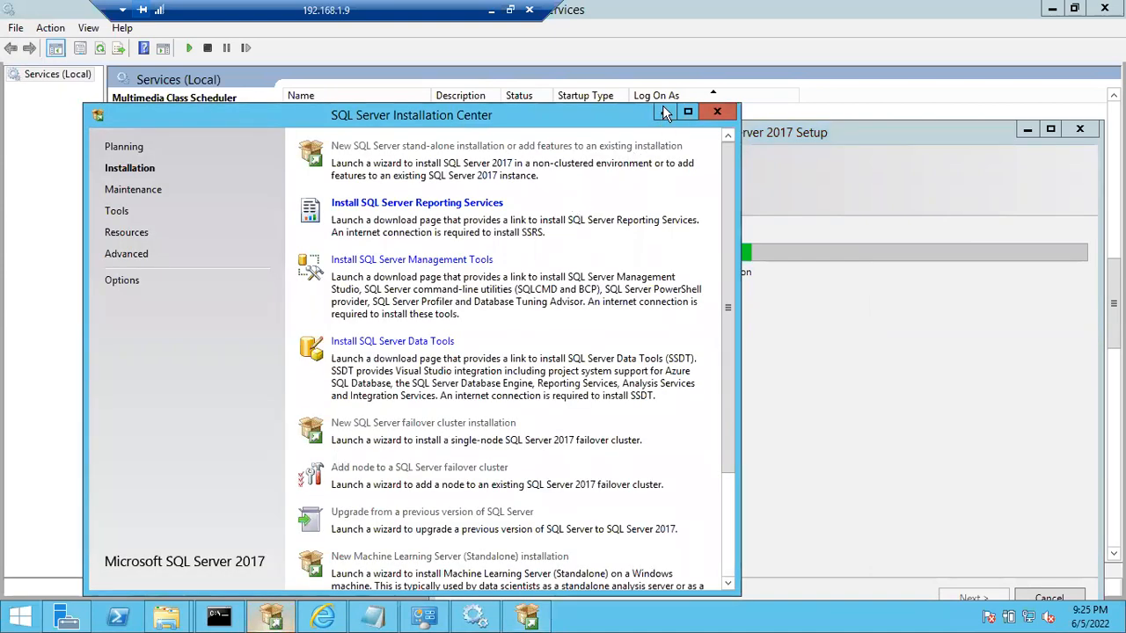
click(425, 616)
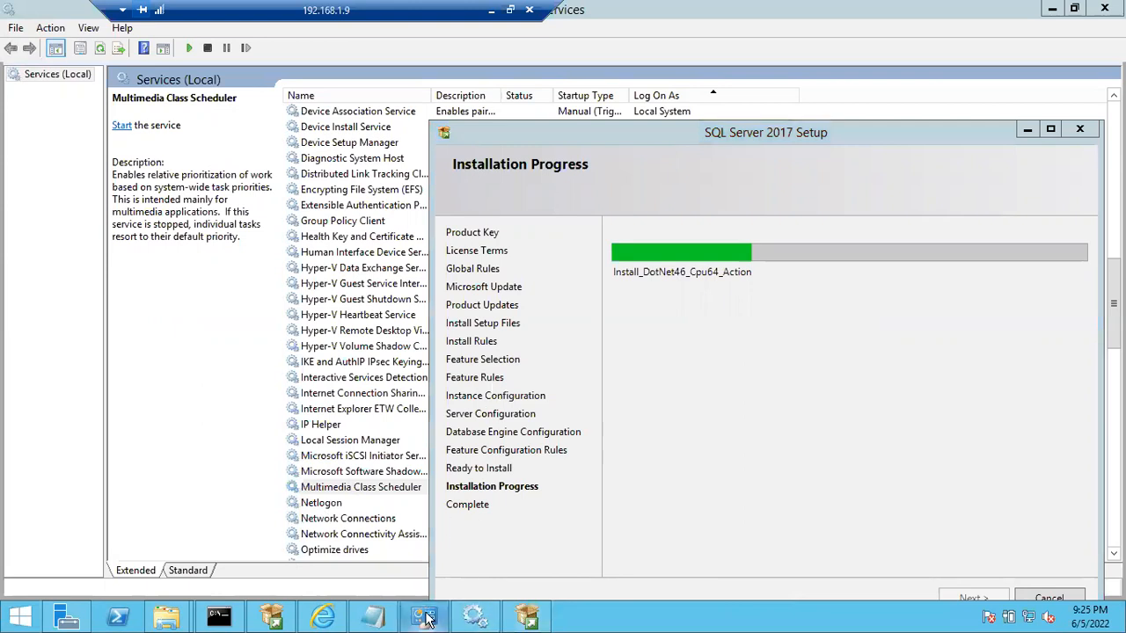
click(425, 618)
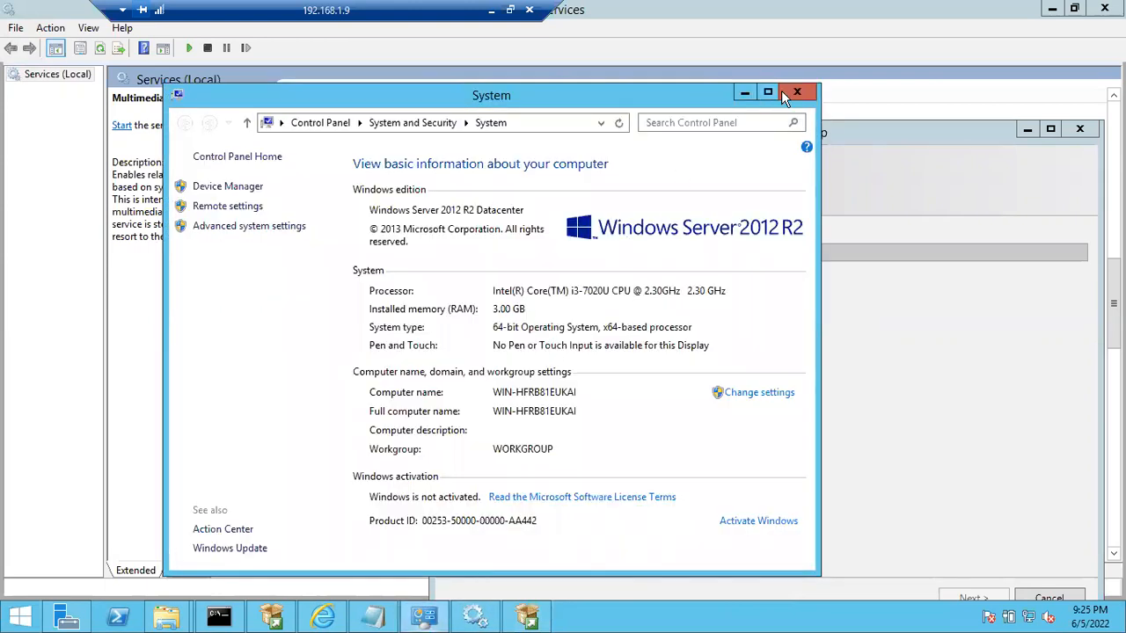
click(783, 93)
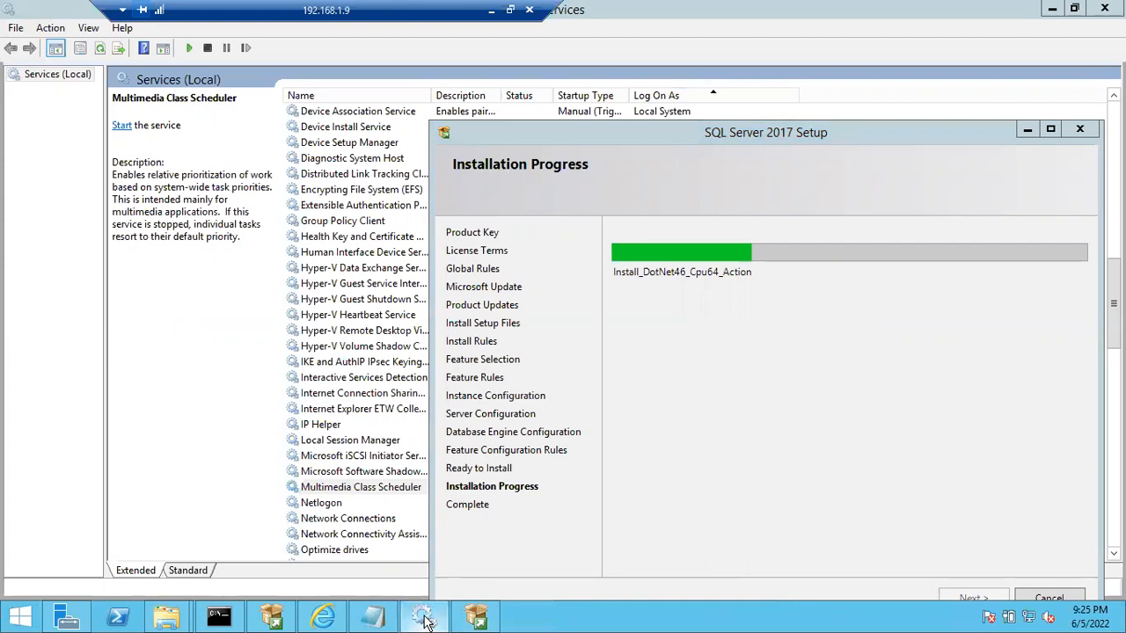
click(425, 618)
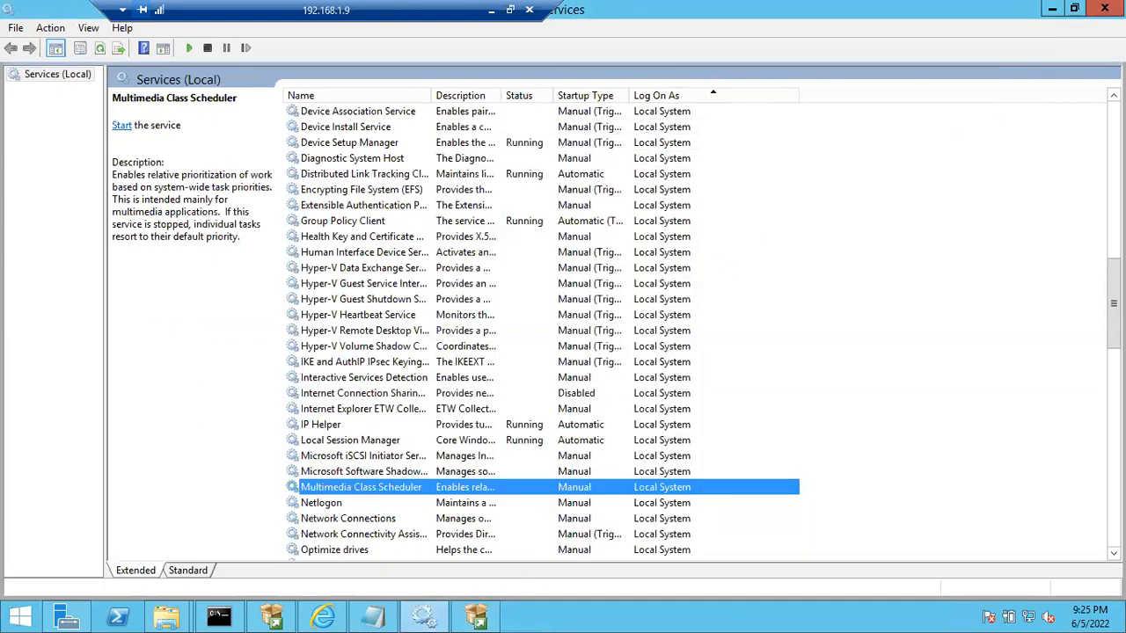
click(1105, 8)
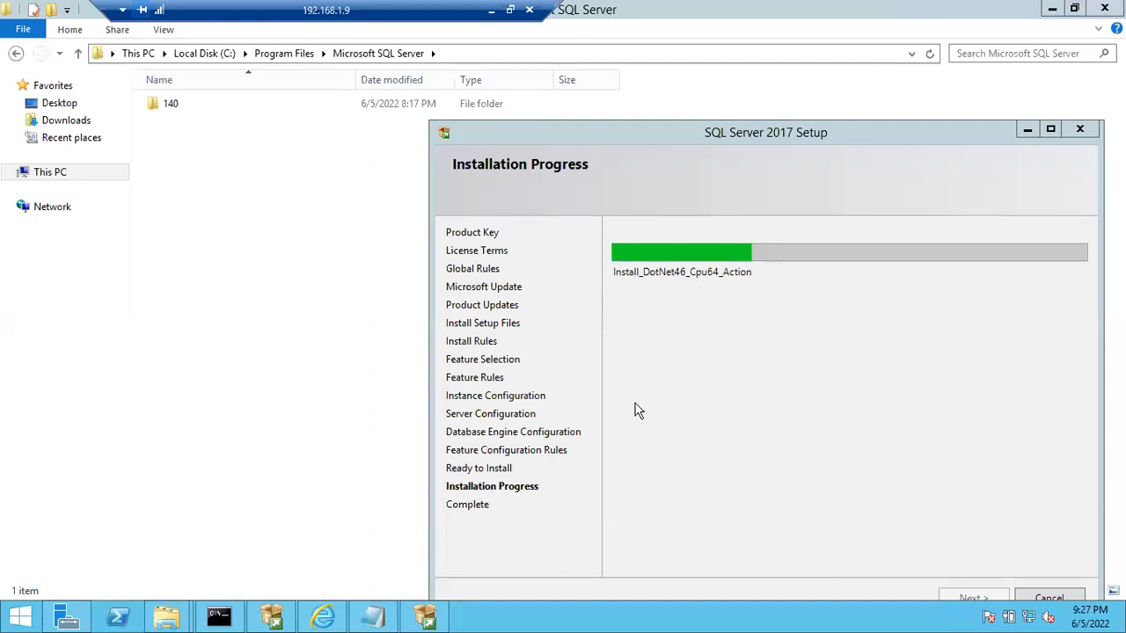
click(272, 618)
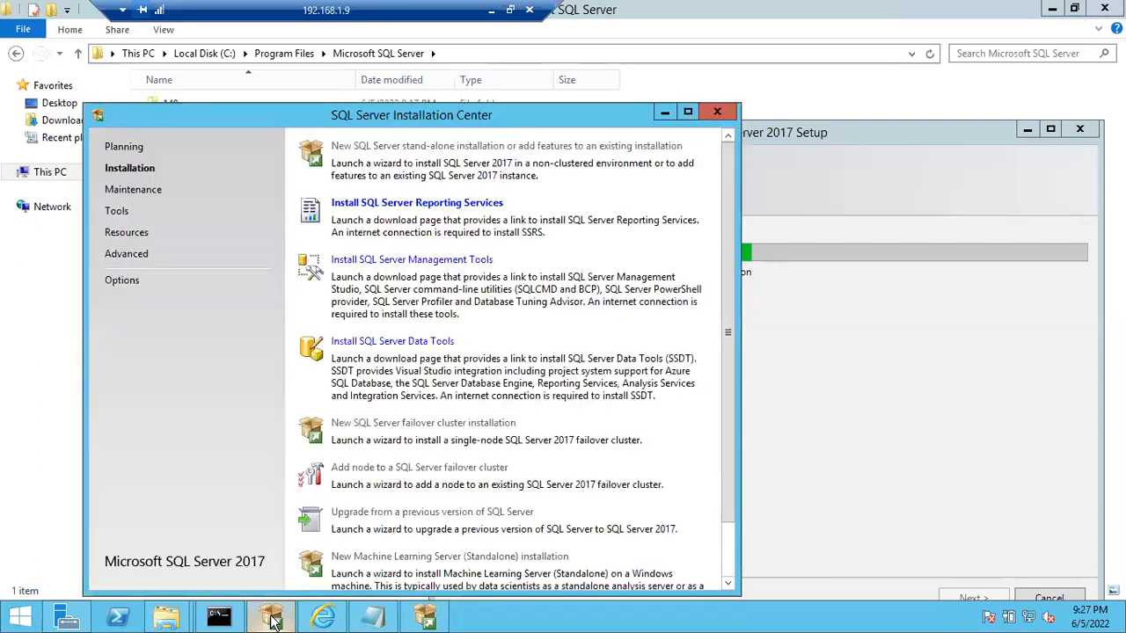
click(661, 105)
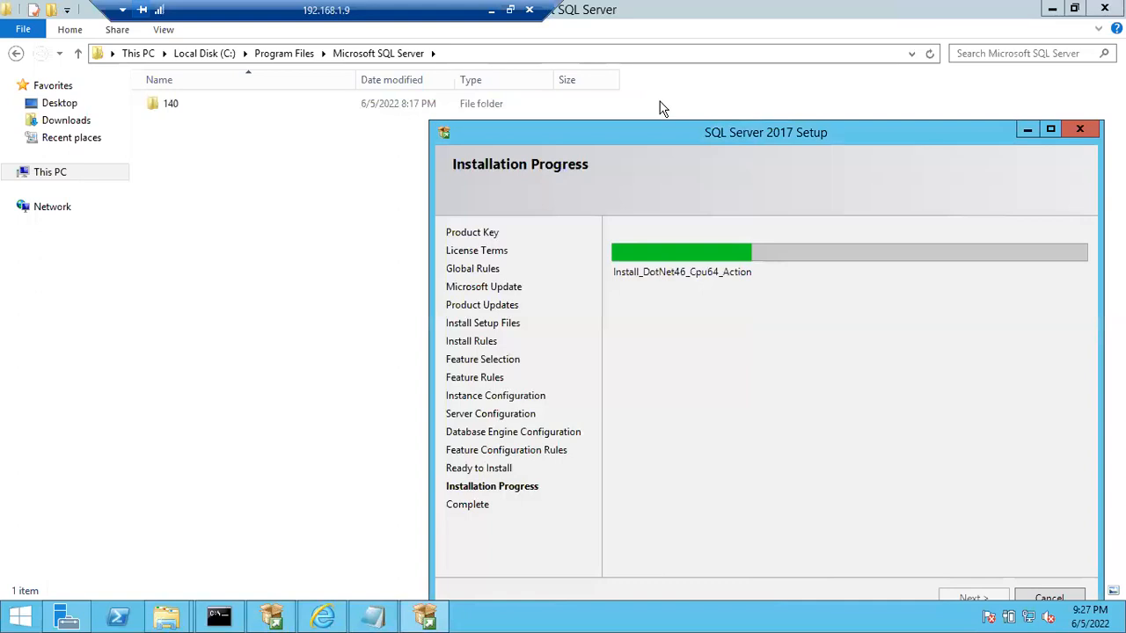
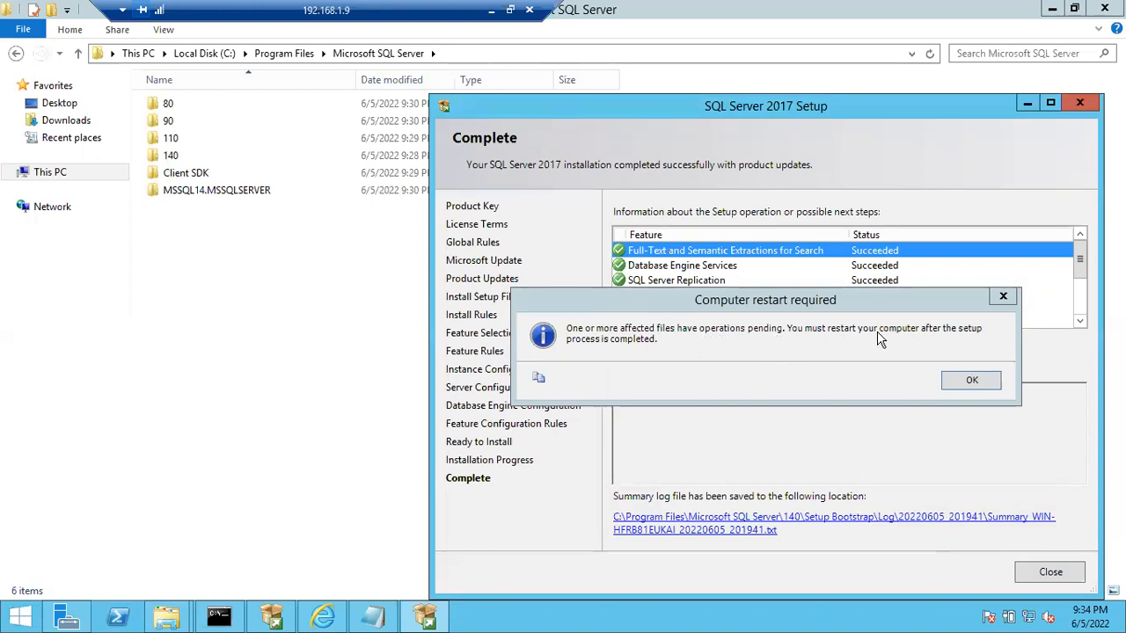
- Acknowledge the computer restart requirement and maximize the SQL Server 2017 Setup window
click(968, 382)
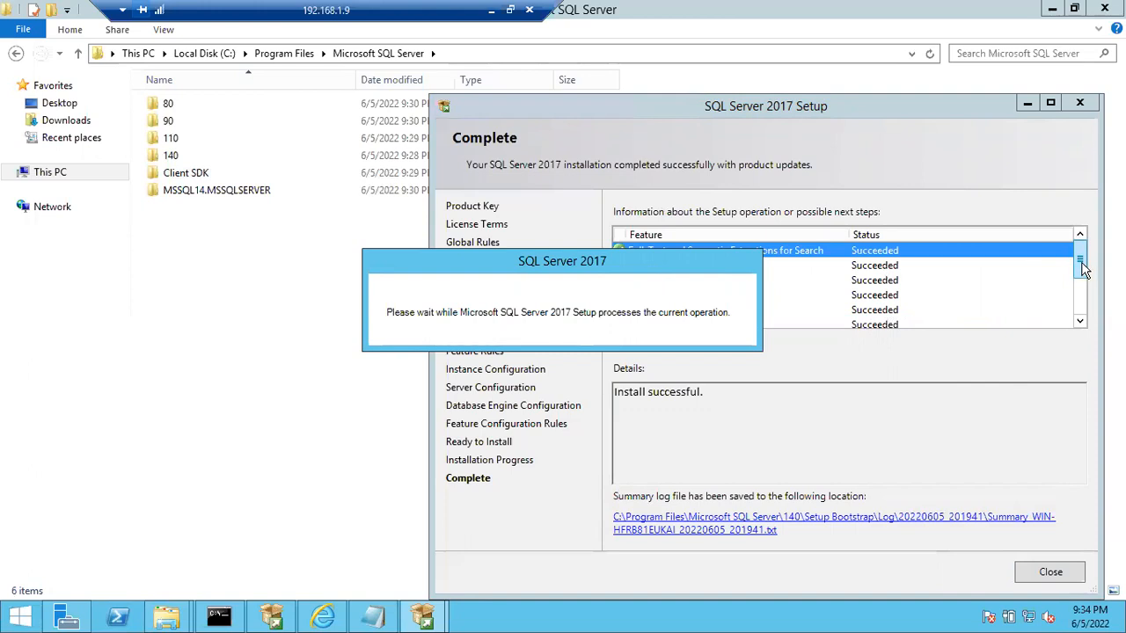
click(1048, 103)
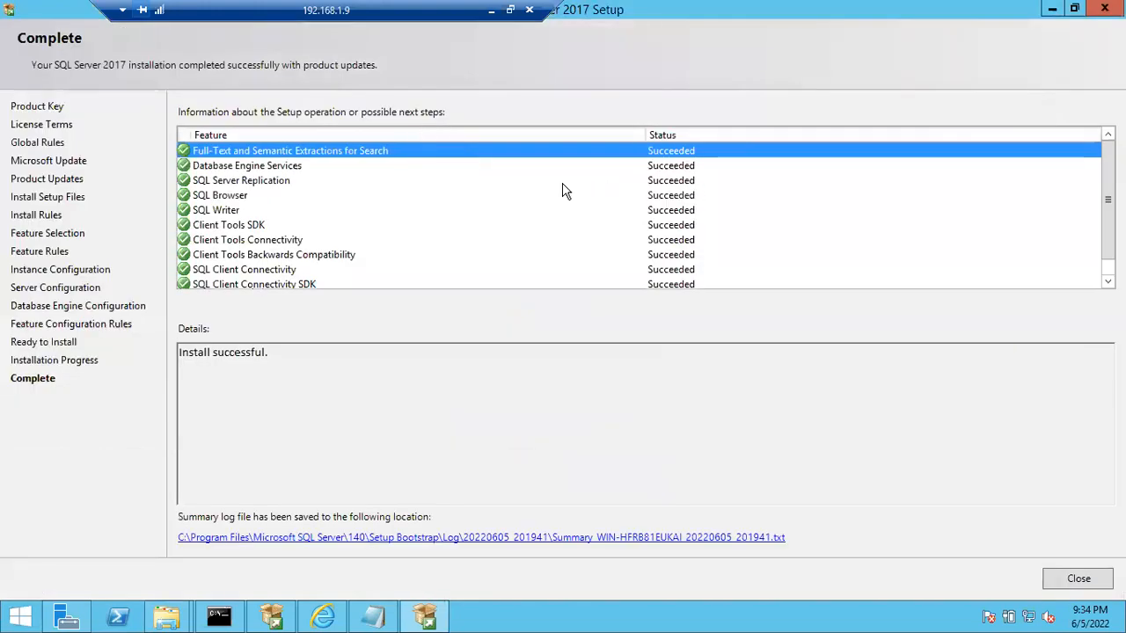
- Examine the status of every installed feature on the Complete page, from Full-Text and Semantic Extractions to Setup Support Files
click(209, 165)
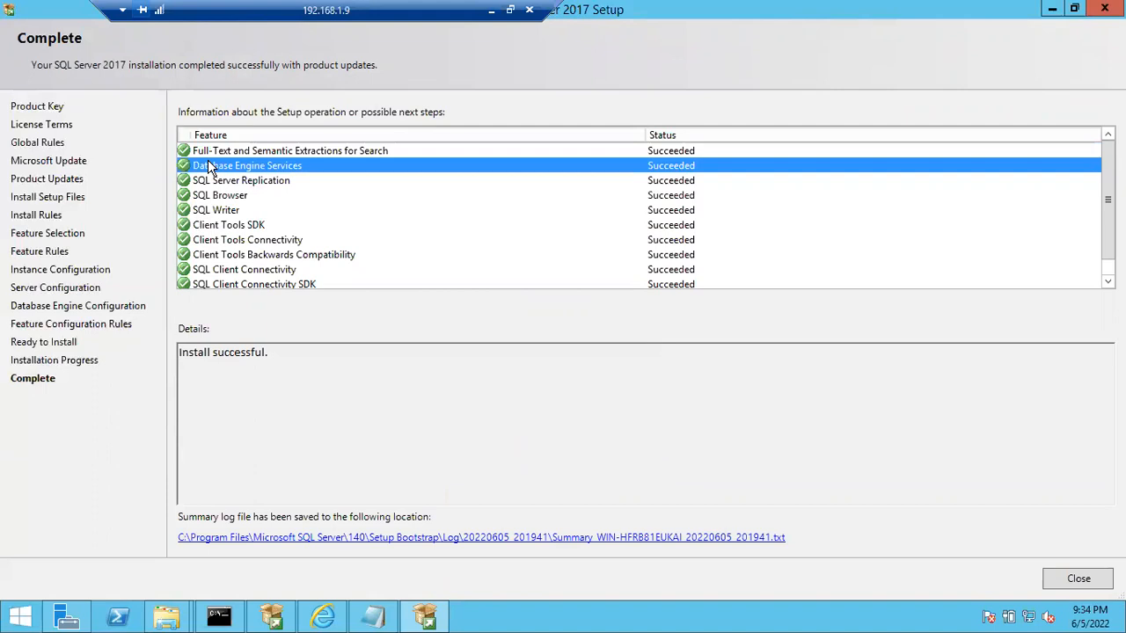
scroll(211, 231, down, 1)
scroll(211, 230, down, 1)
scroll(211, 231, up, 2)
scroll(231, 154, down, 1)
scroll(232, 204, up, 1)
scroll(232, 204, down, 1)
scroll(234, 207, up, 1)
scroll(232, 209, down, 1)
scroll(232, 209, up, 1)
scroll(563, 239, down, 1)
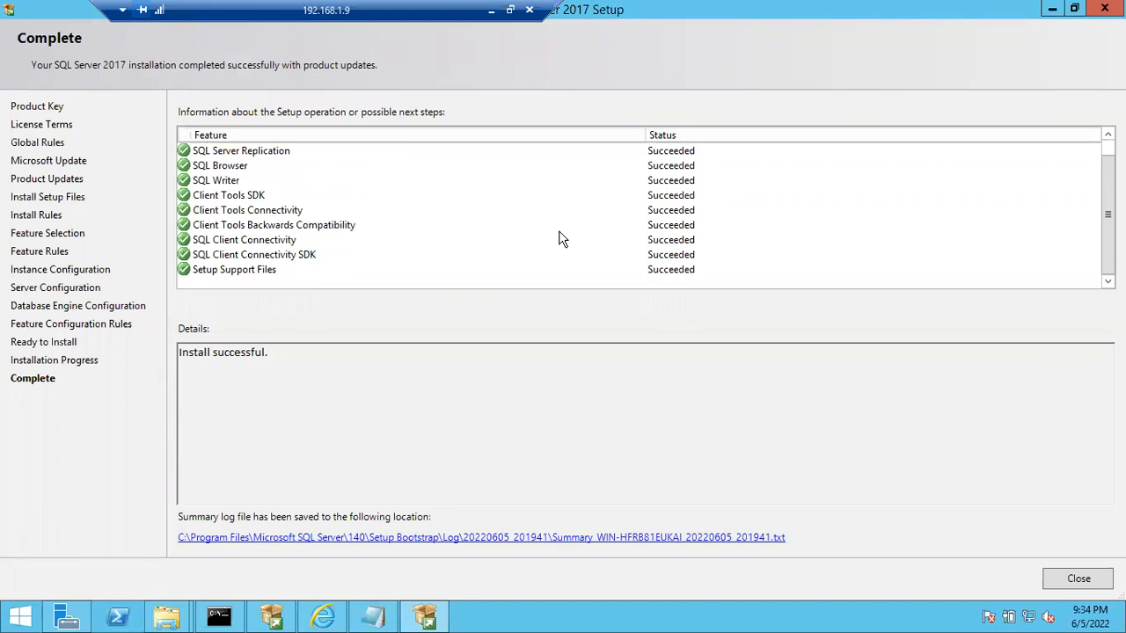
- Close SQL Server 2017 Setup, check the MSSQL14.MSSQLSERVER instance folder and close File Explorer
click(1074, 578)
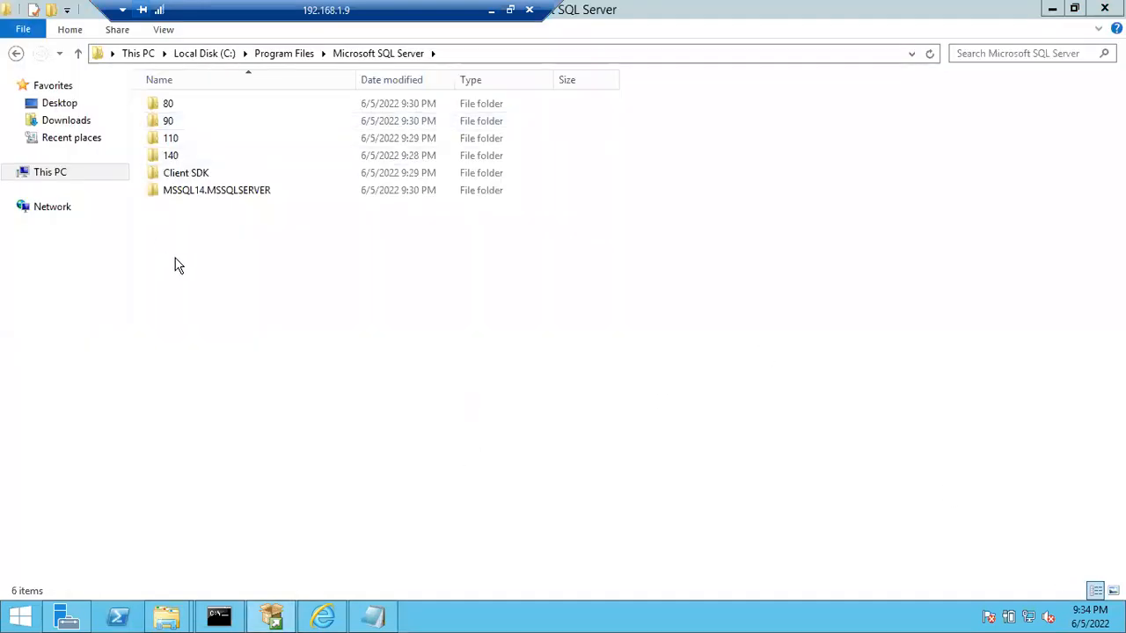
click(207, 193)
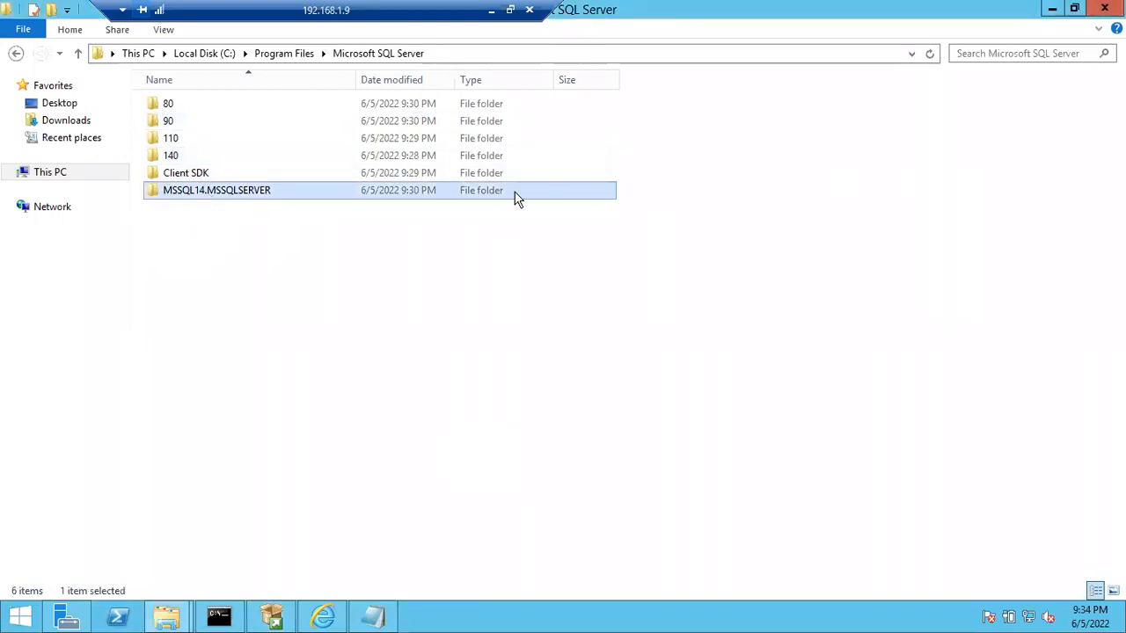
click(1104, 9)
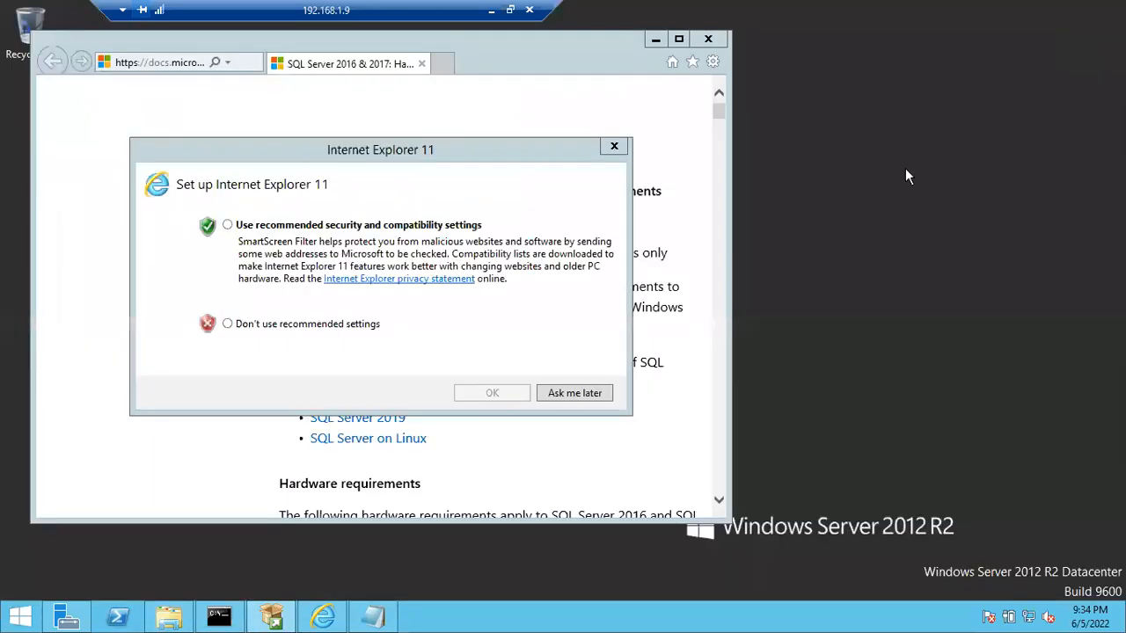
- Postpone the Internet Explorer 11 setup and close the SQL Server Installation Center
click(577, 393)
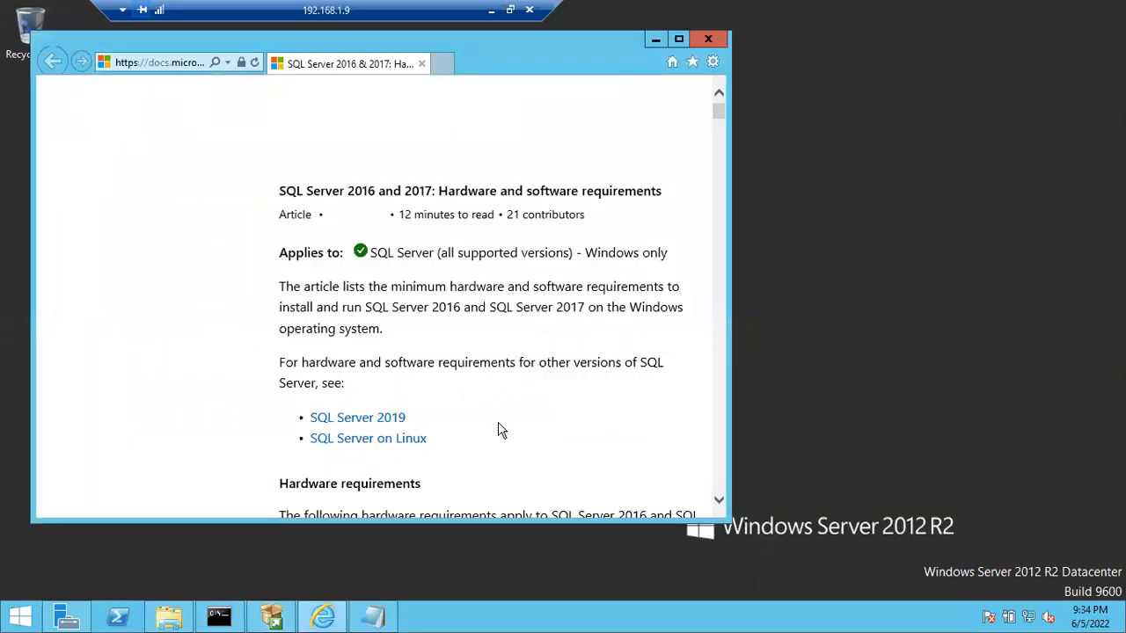
click(272, 621)
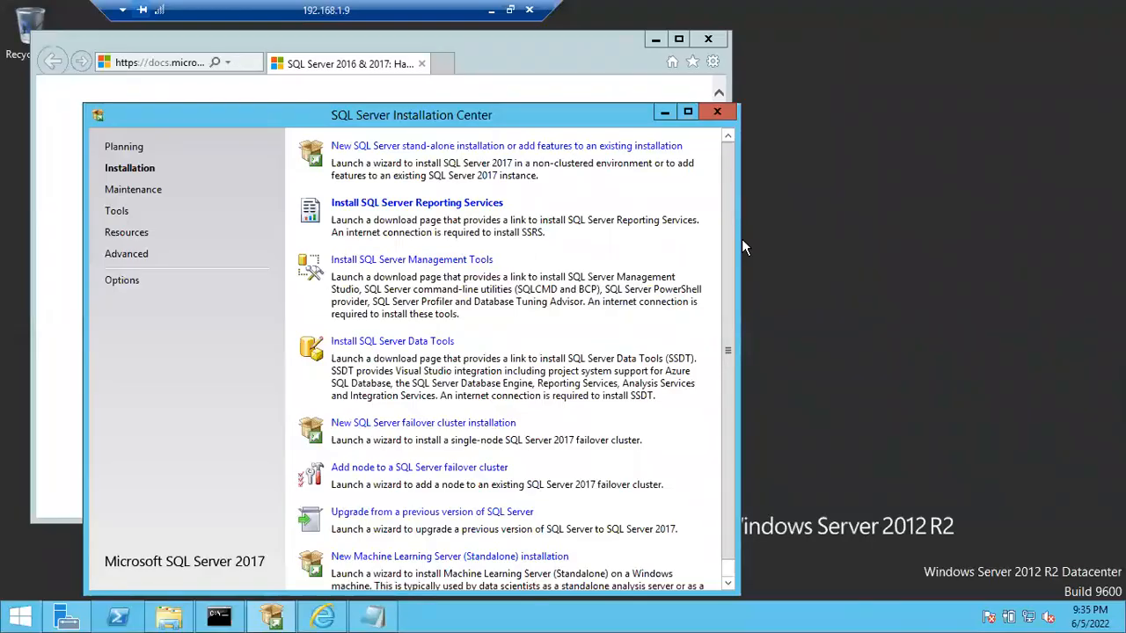
click(717, 115)
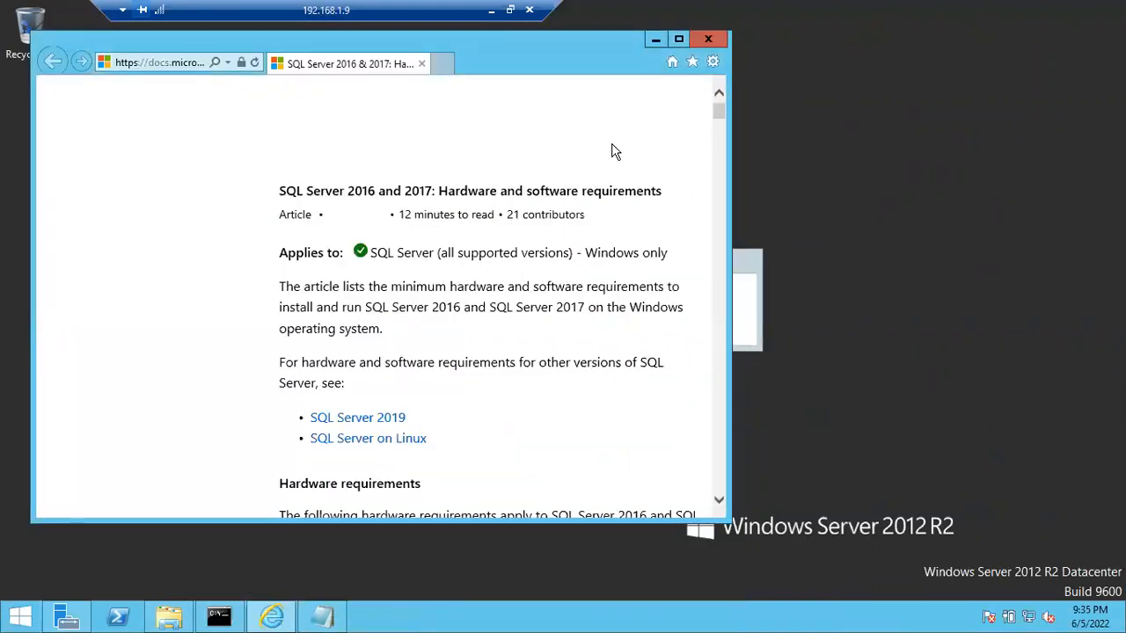
- Close the untitled Notepad notes on Default and Named Instances without saving them
click(319, 619)
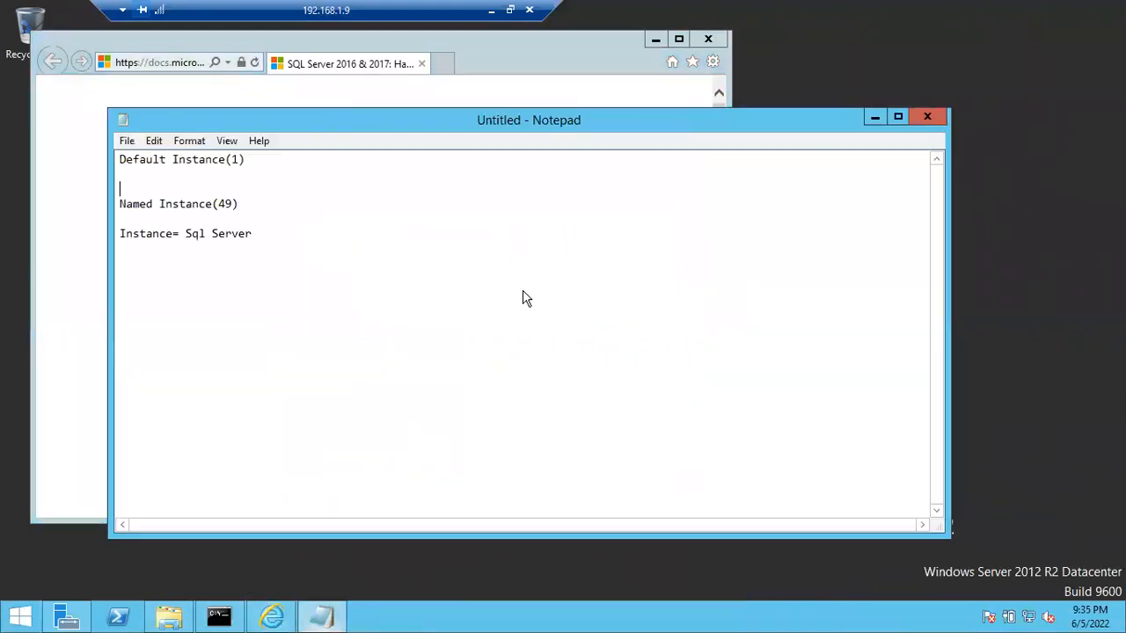
click(927, 117)
click(582, 317)
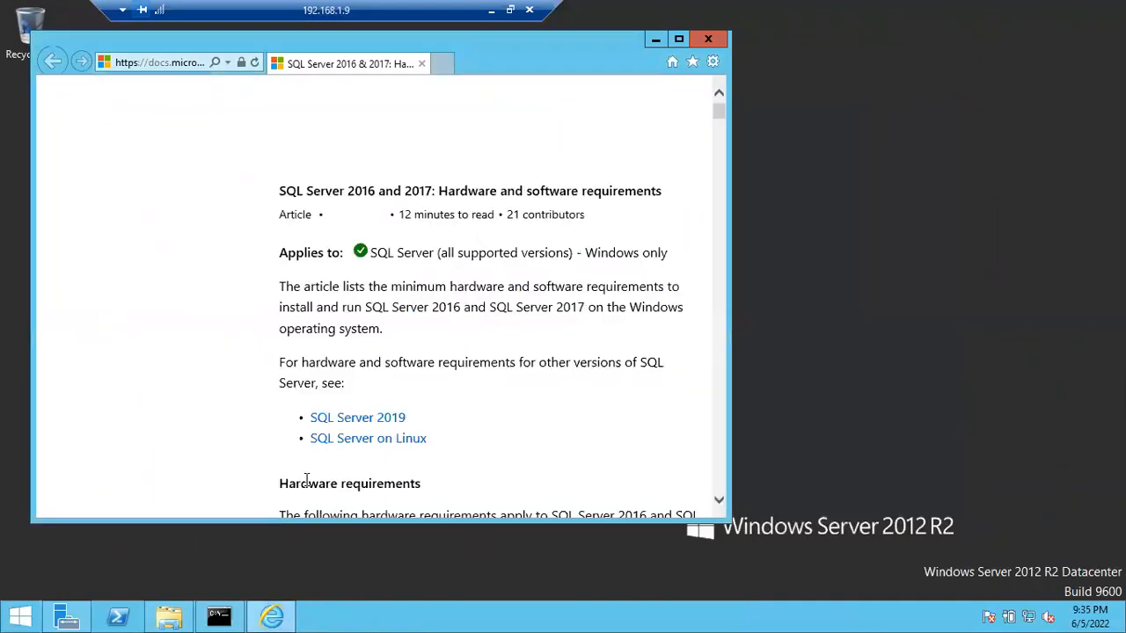
- Shut down the Windows Server 2012 R2 machine, giving Other (Planned) as the reason
key(super)
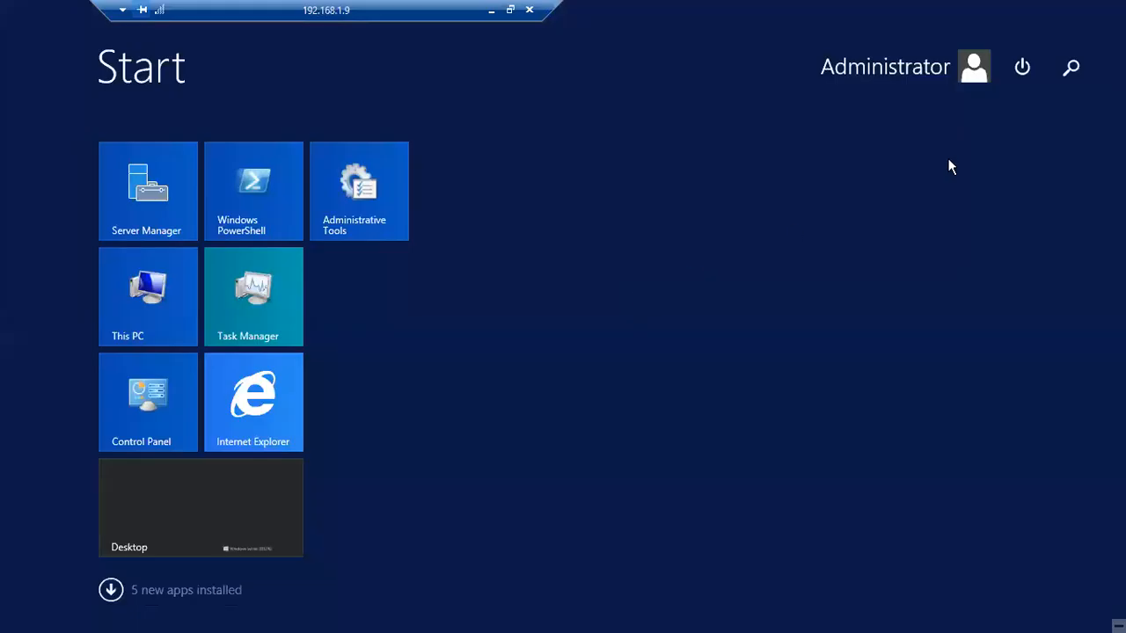
click(1022, 67)
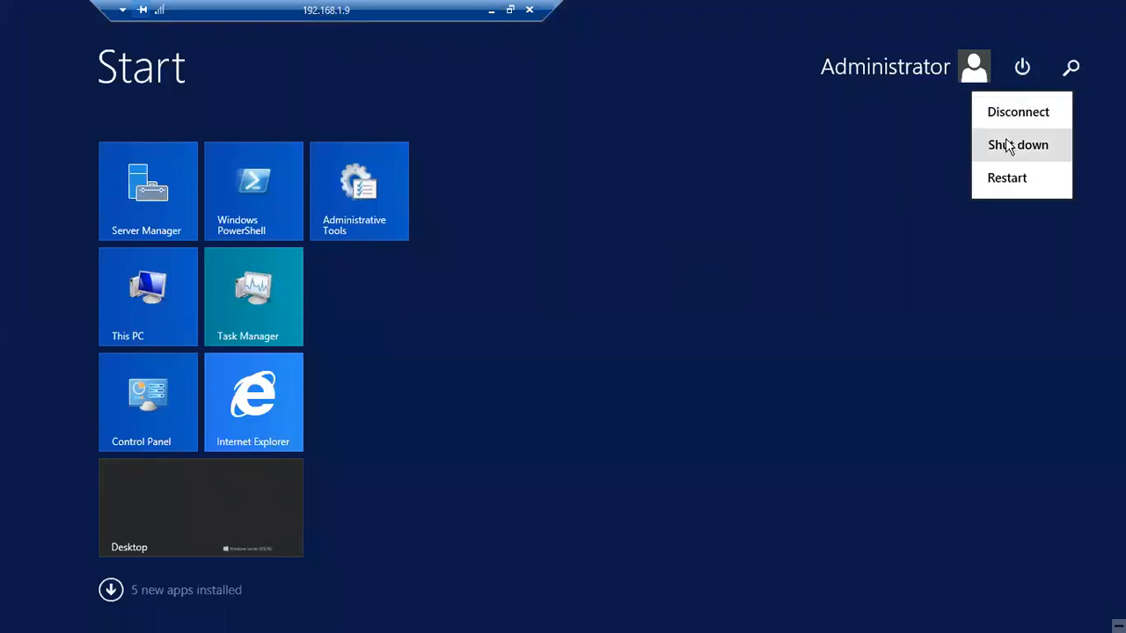
click(1008, 146)
click(947, 167)
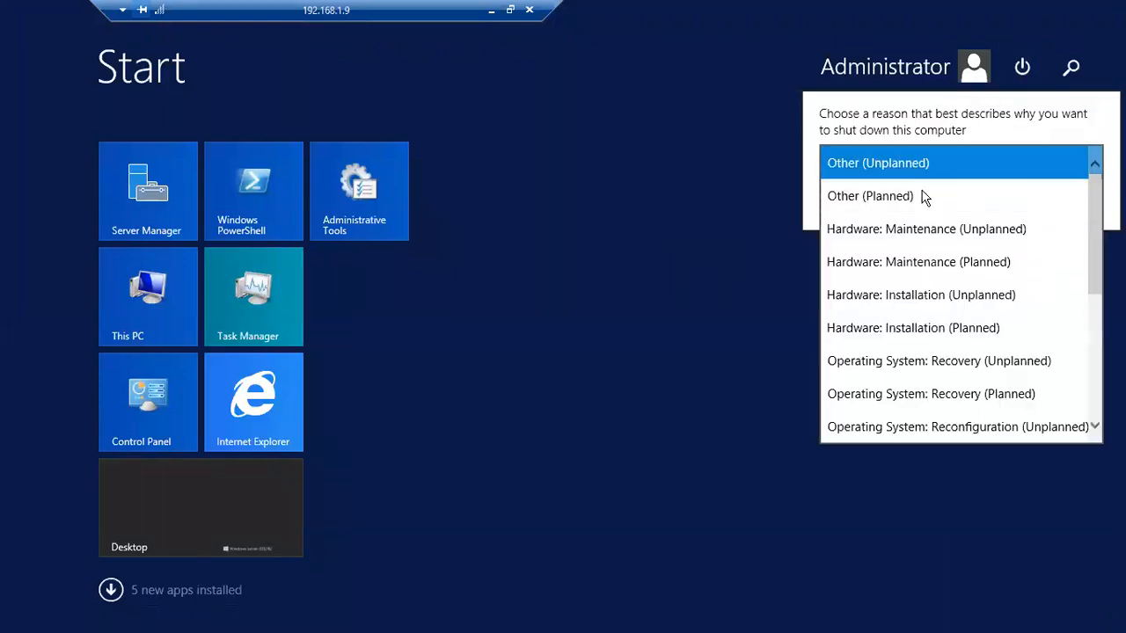
click(914, 200)
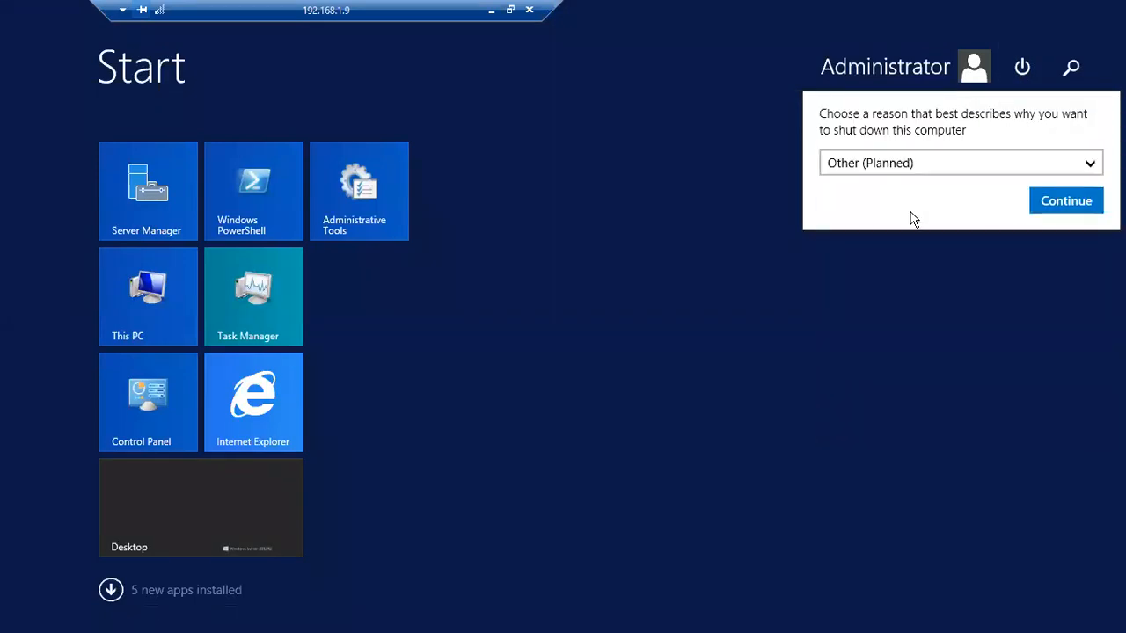
click(1046, 208)
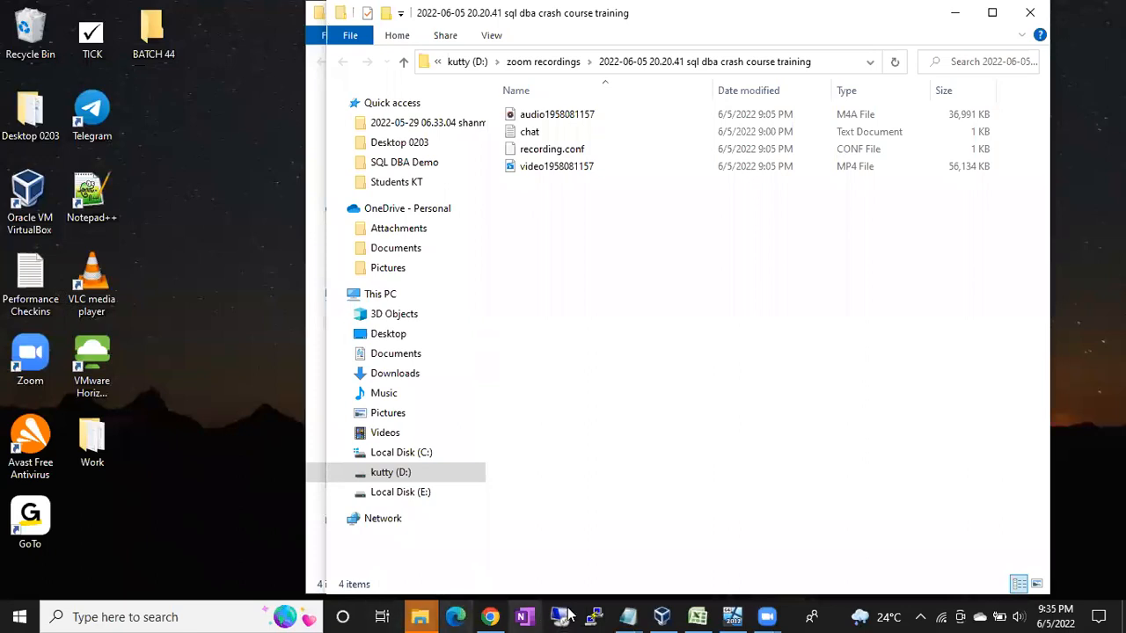
- Switch to Oracle VM VirtualBox Manager, check the BATCH 44 machine's shutdown progress and close the manager
click(662, 616)
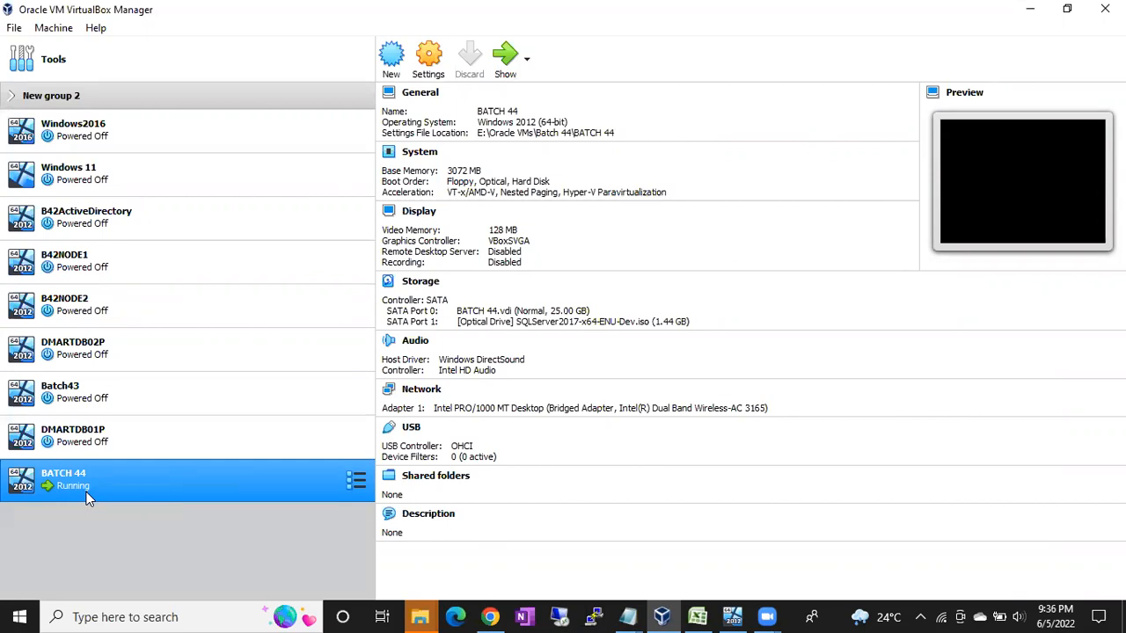
click(733, 616)
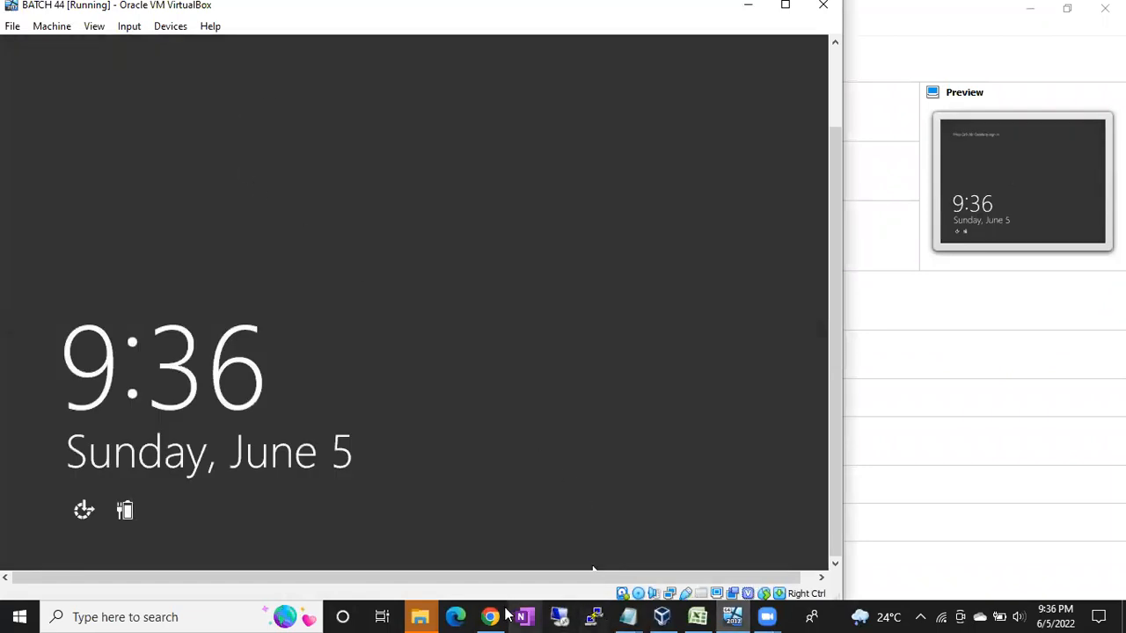
click(661, 617)
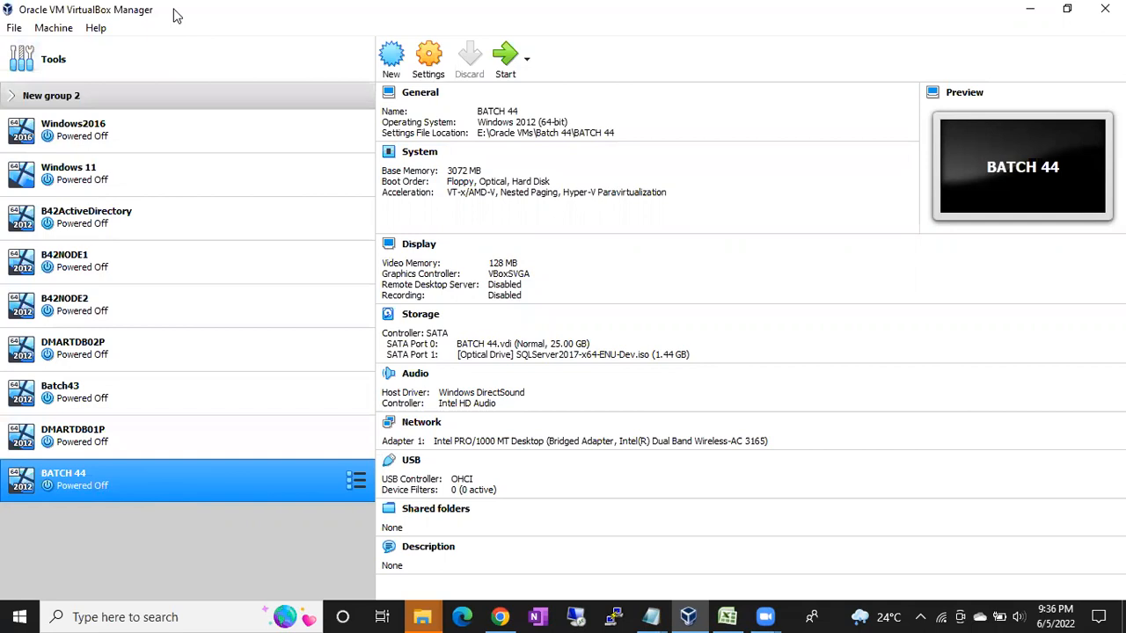
drag(175, 14, 92, 182)
click(1021, 178)
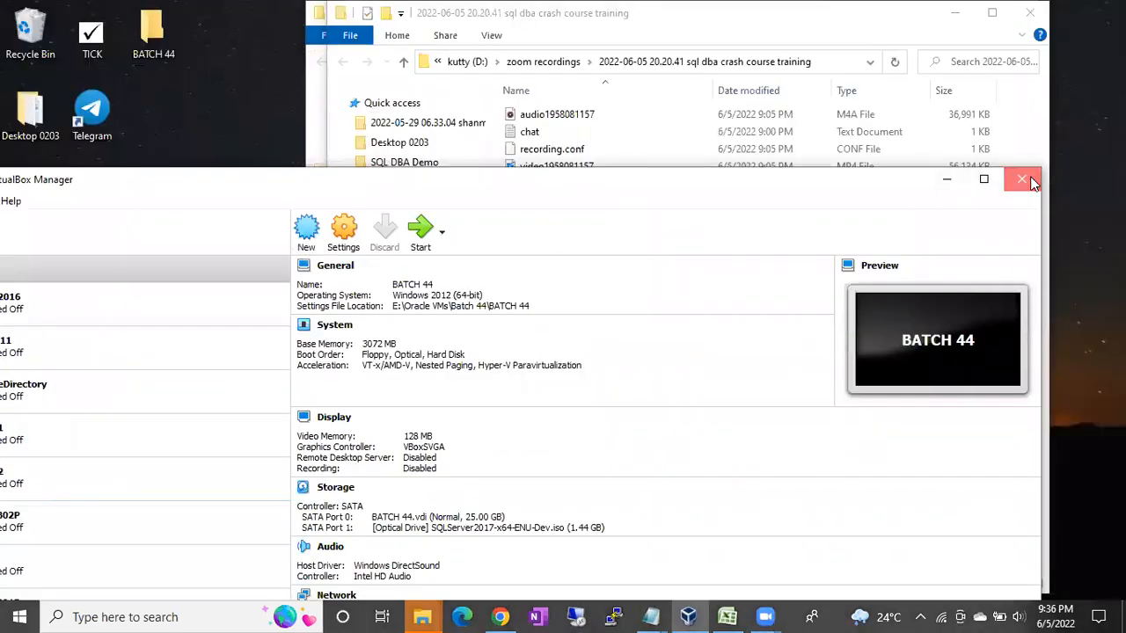